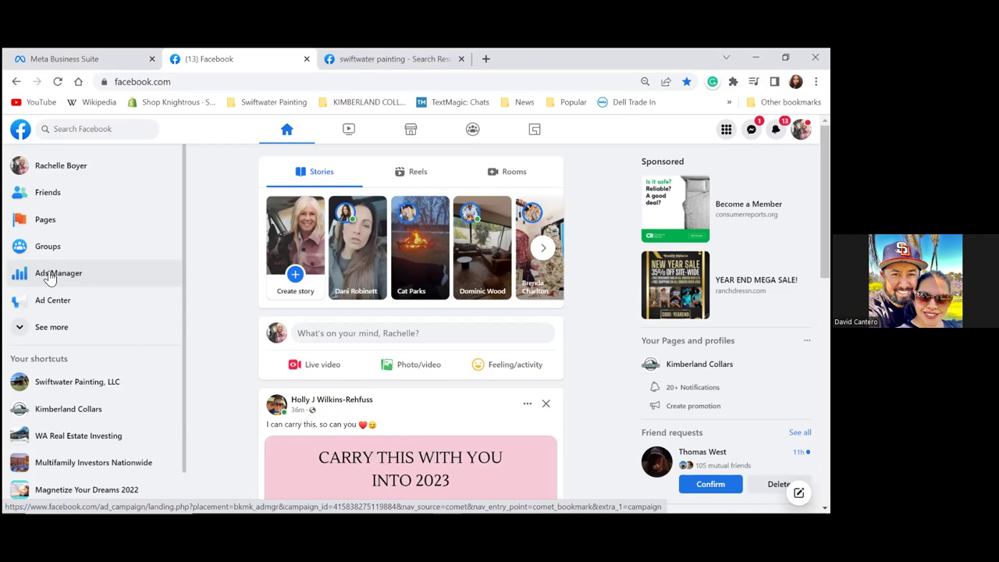
Step: Open Ads Manager and create a bookmark folder named FB Business Manager inside the Swiftwater Painting bookmark folder
left_click(49, 278)
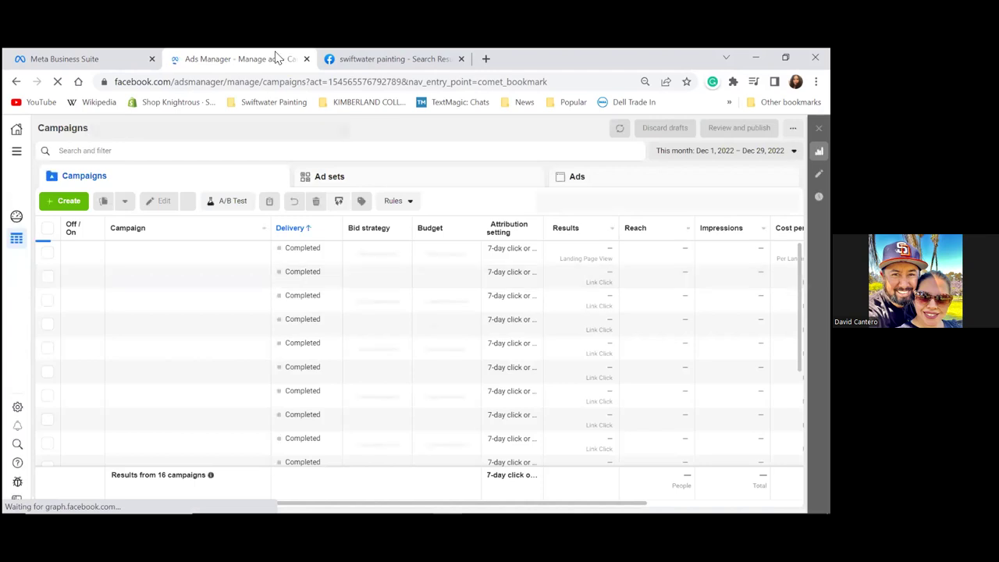
left_click(260, 103)
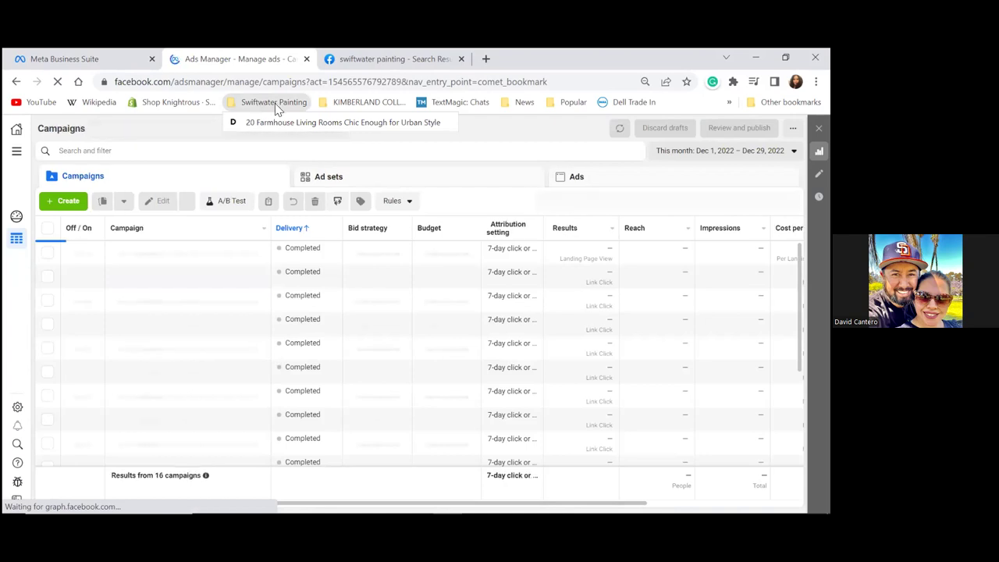
left_click(279, 109)
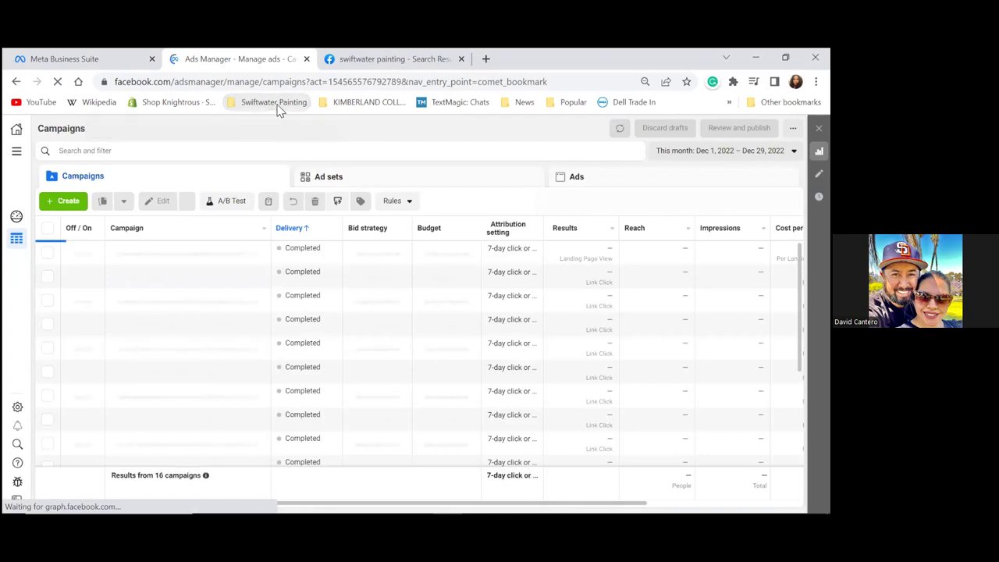
right_click(278, 108)
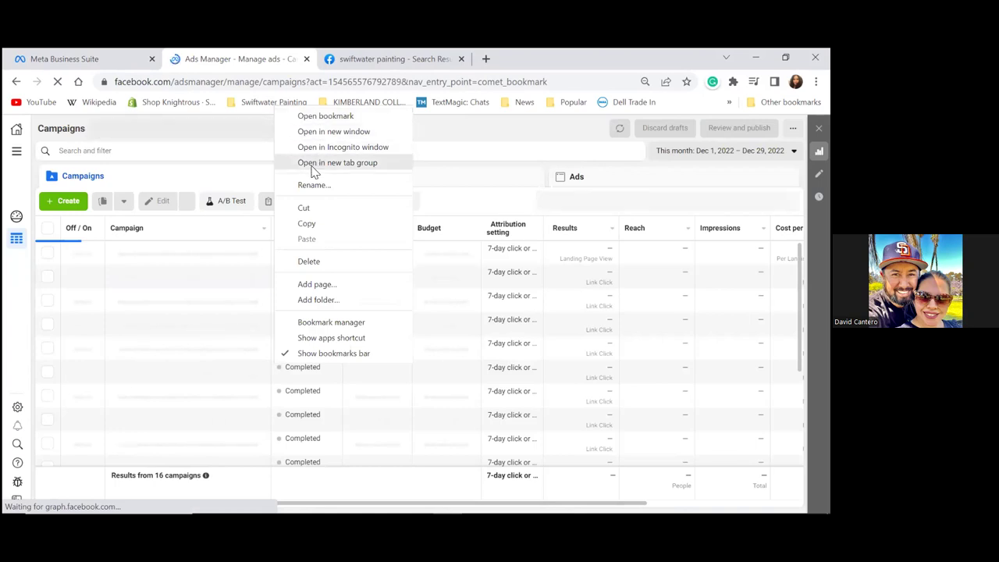
left_click(318, 301)
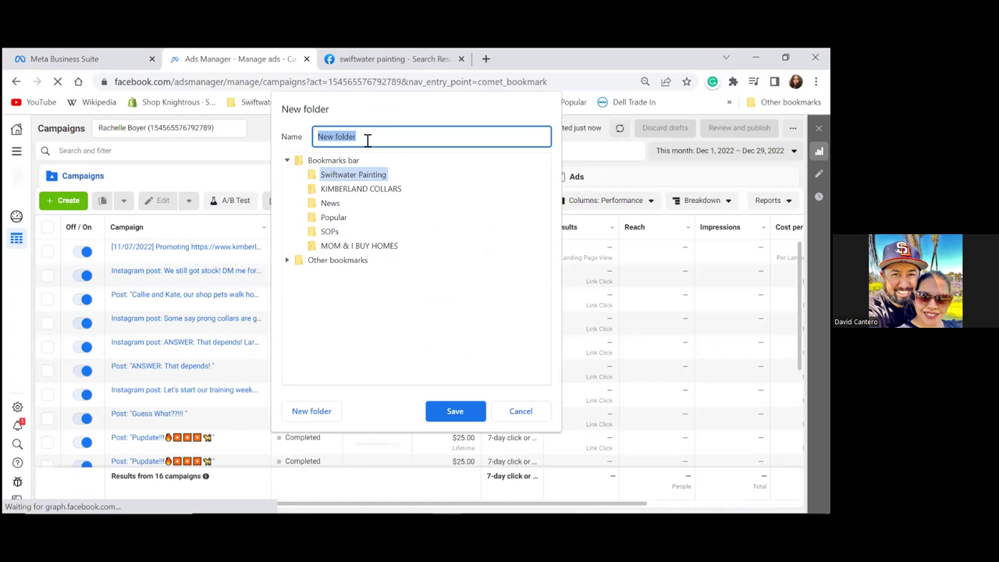
type("FB")
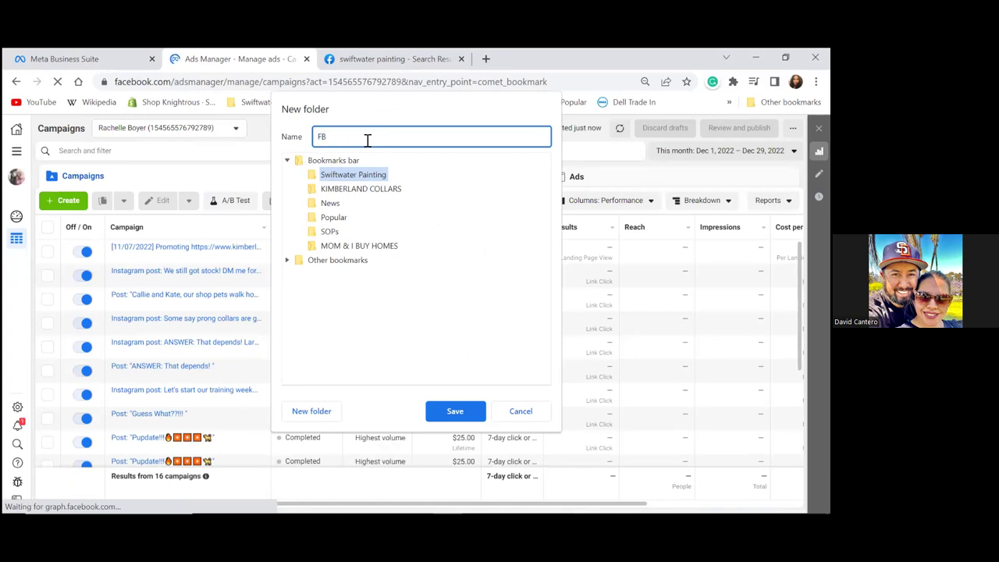
type(" B")
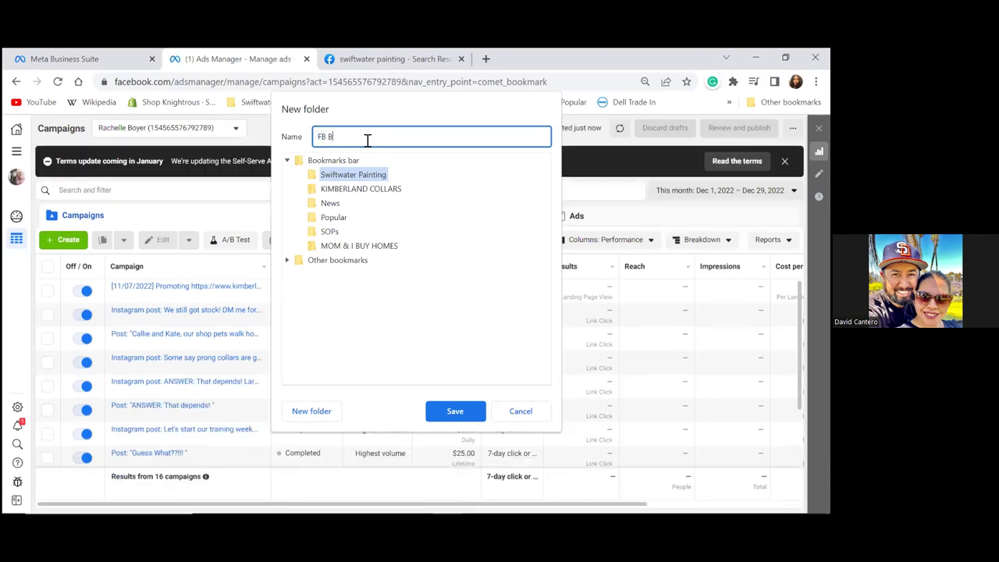
type("usiness Manager")
key("Tab")
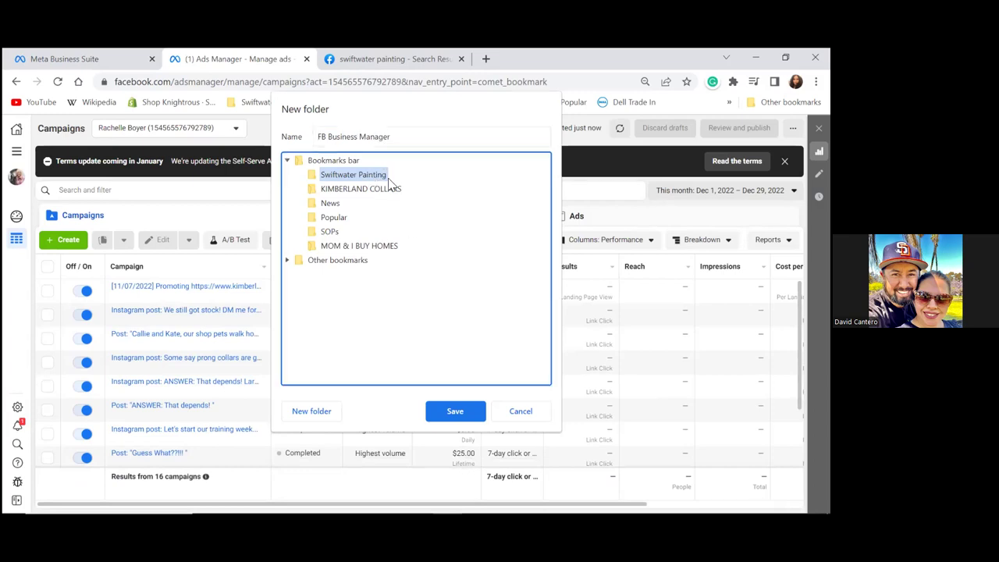
left_click(455, 413)
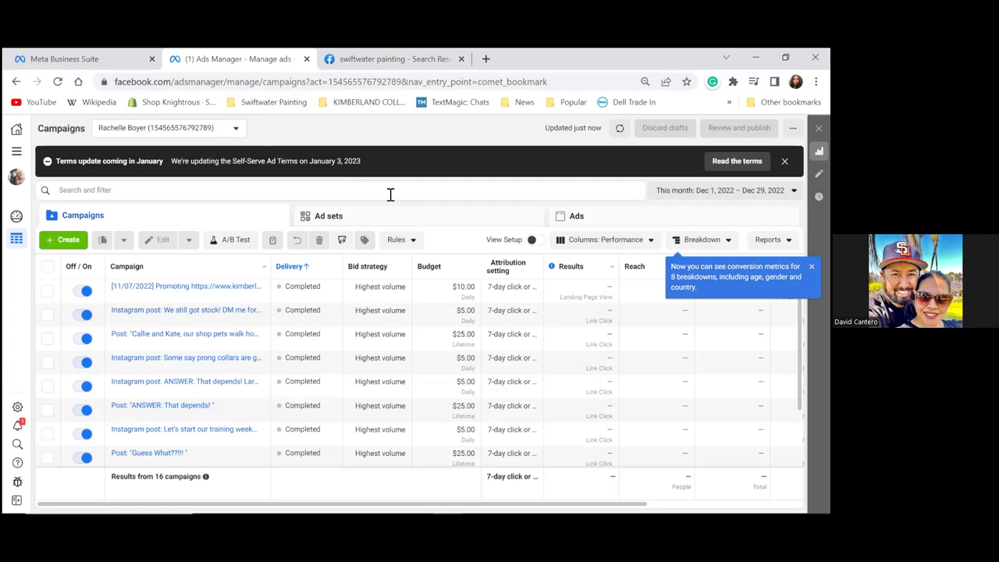
Step: Open Business settings from Ads Manager's tools for the business that has no ad accounts
left_click(793, 128)
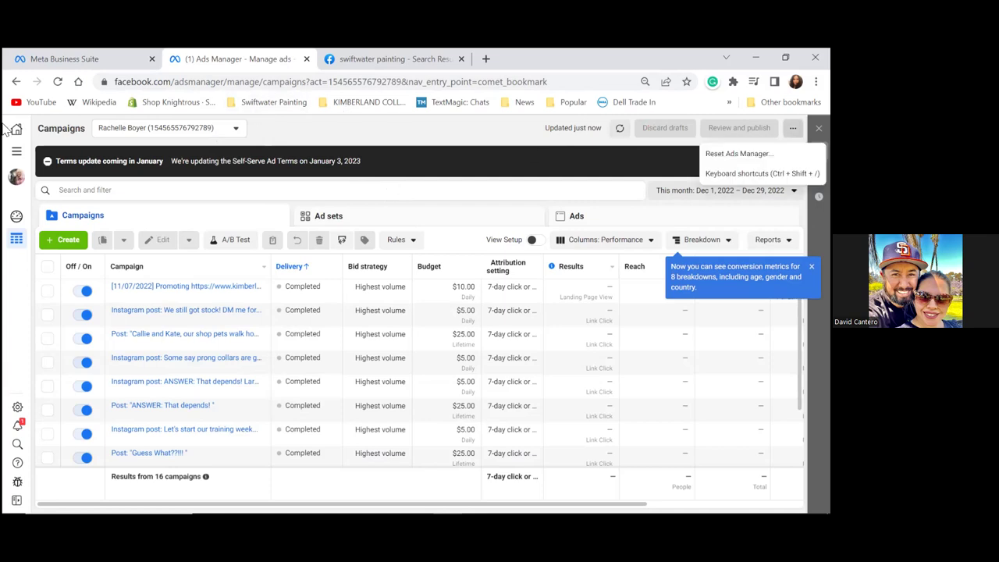
left_click(14, 153)
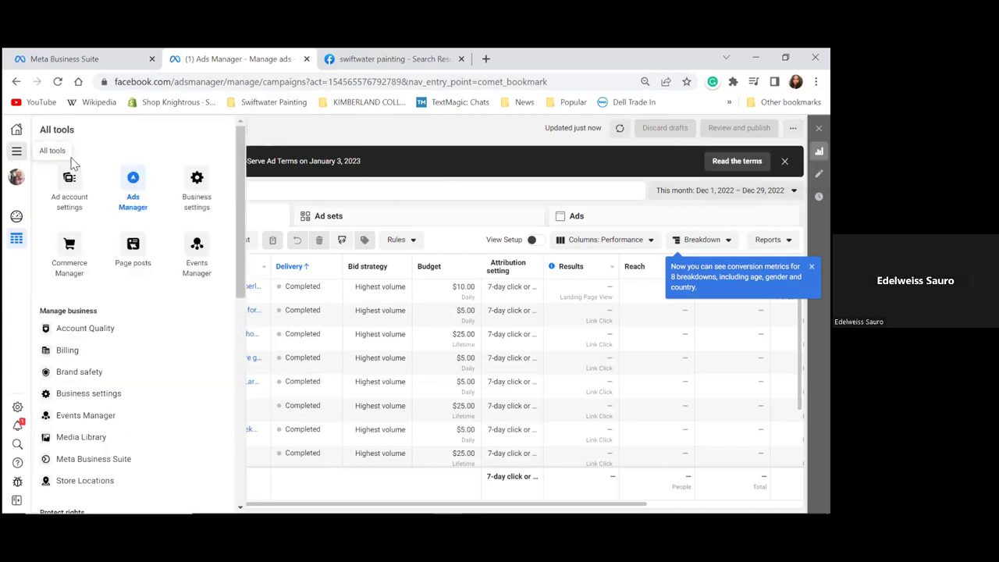
left_click(197, 192)
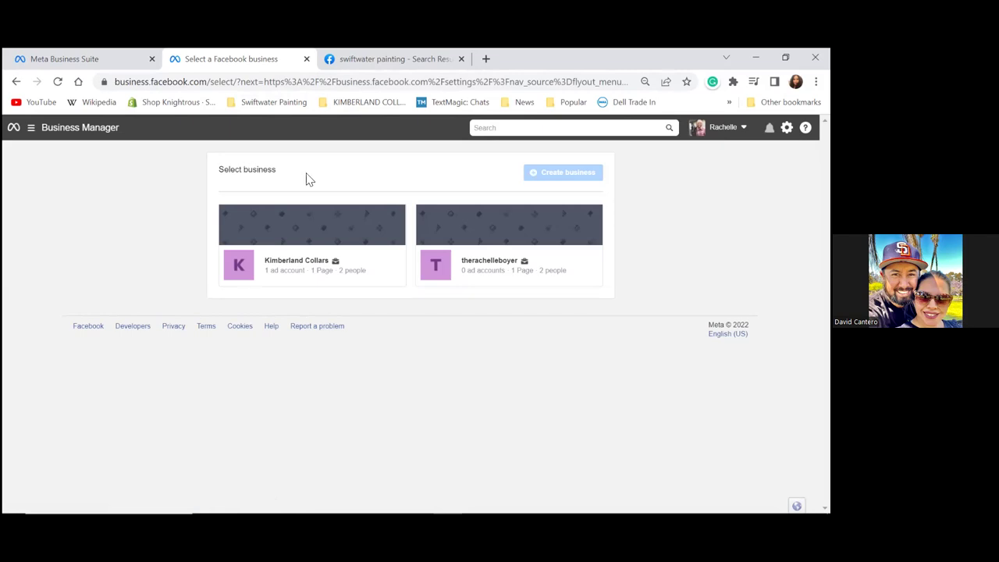
left_click(511, 267)
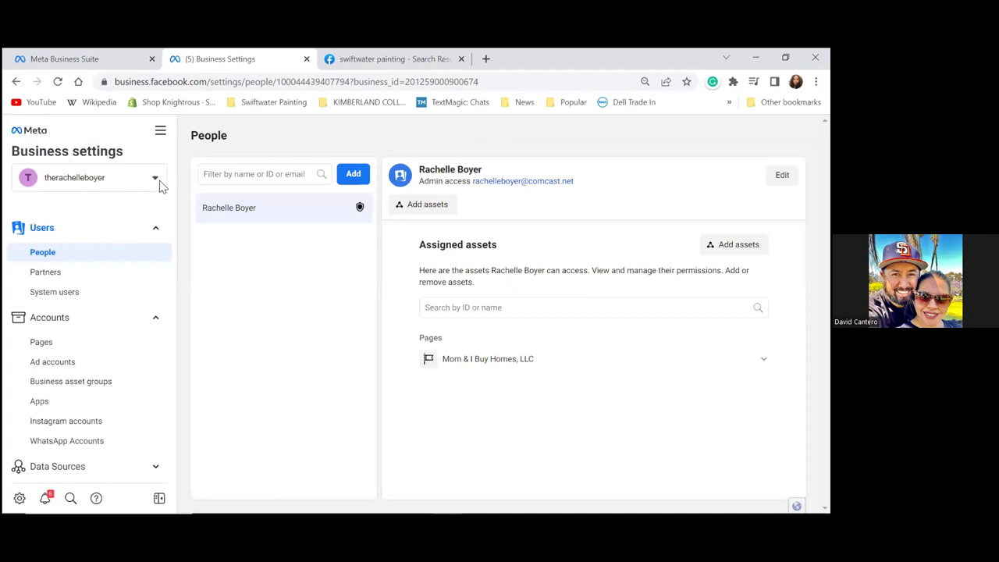
Step: Review the available business accounts and the Pages listed under the current business
left_click(112, 179)
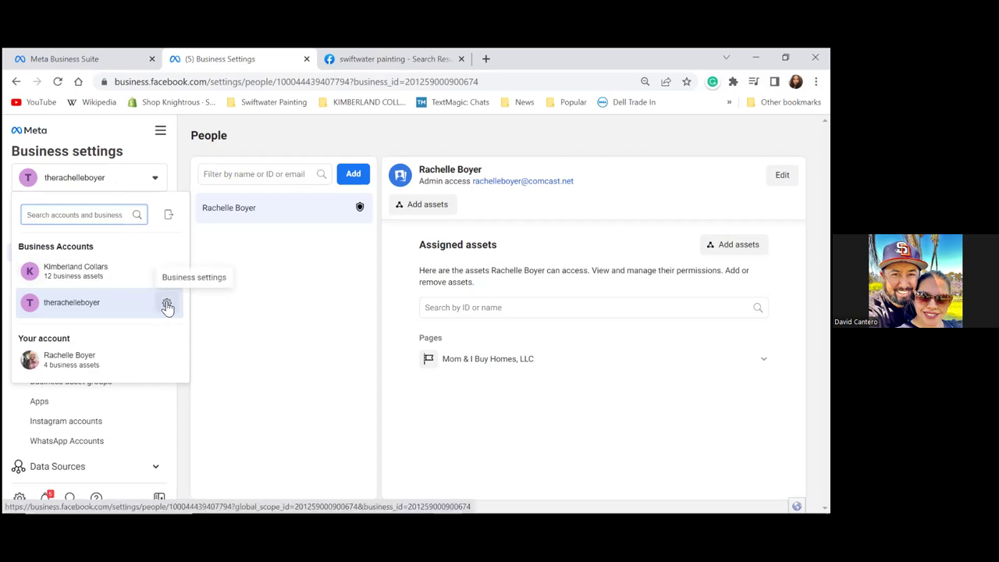
mouse_move(100, 367)
left_click(275, 320)
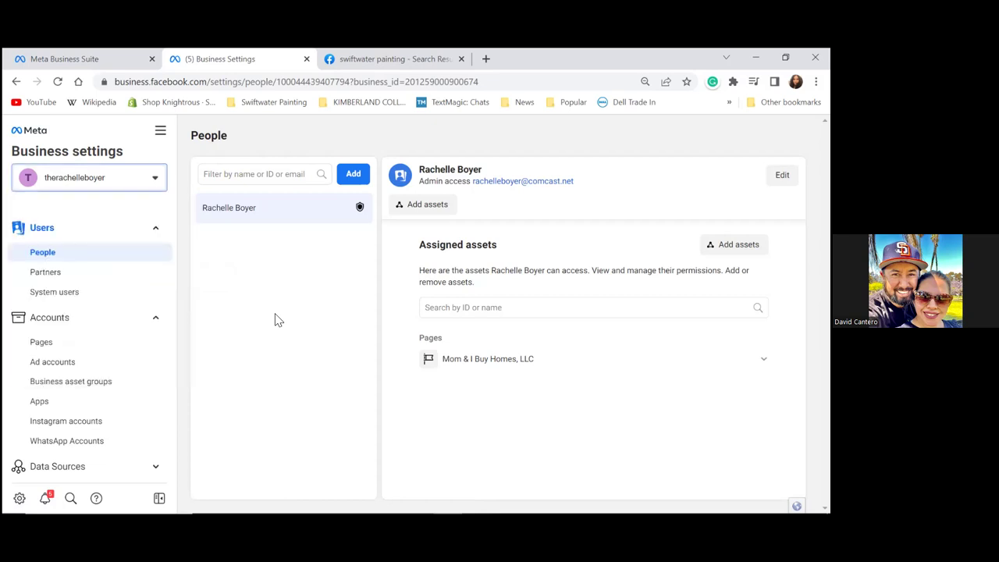
left_click(42, 343)
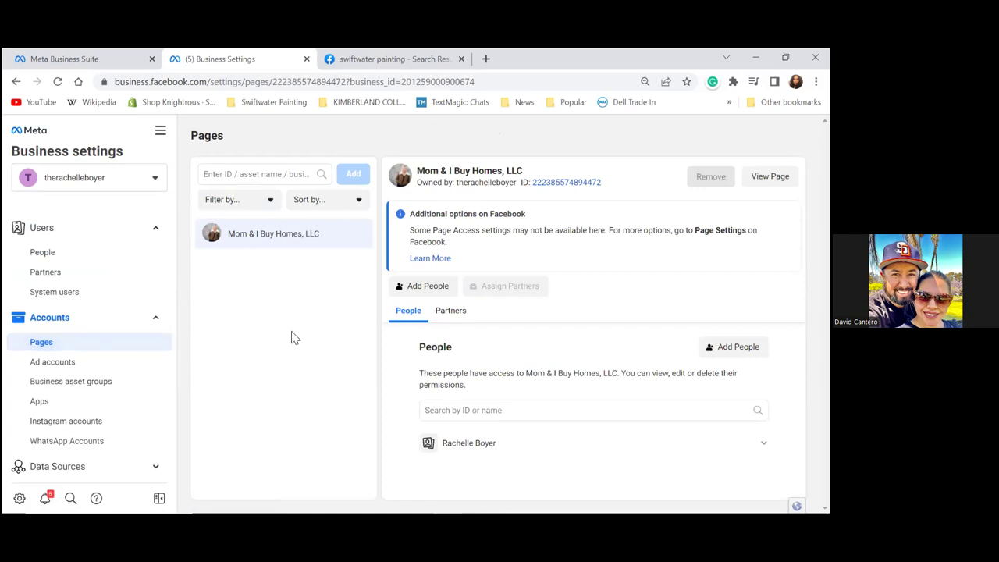
mouse_move(355, 178)
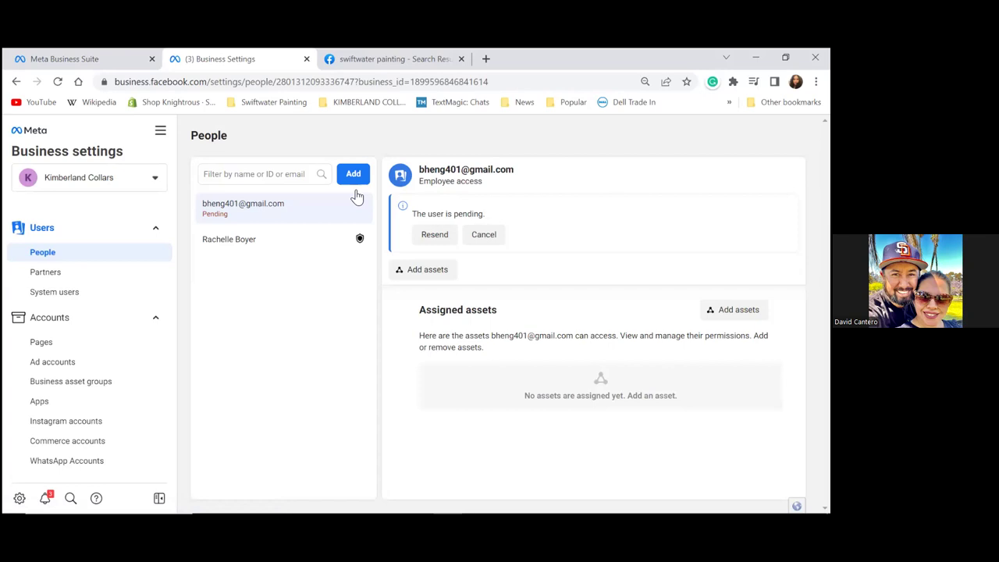
Step: Add the existing Facebook Page Swiftwater Painting, LLC to the Pages of the Kimberland Collars business
left_click(41, 343)
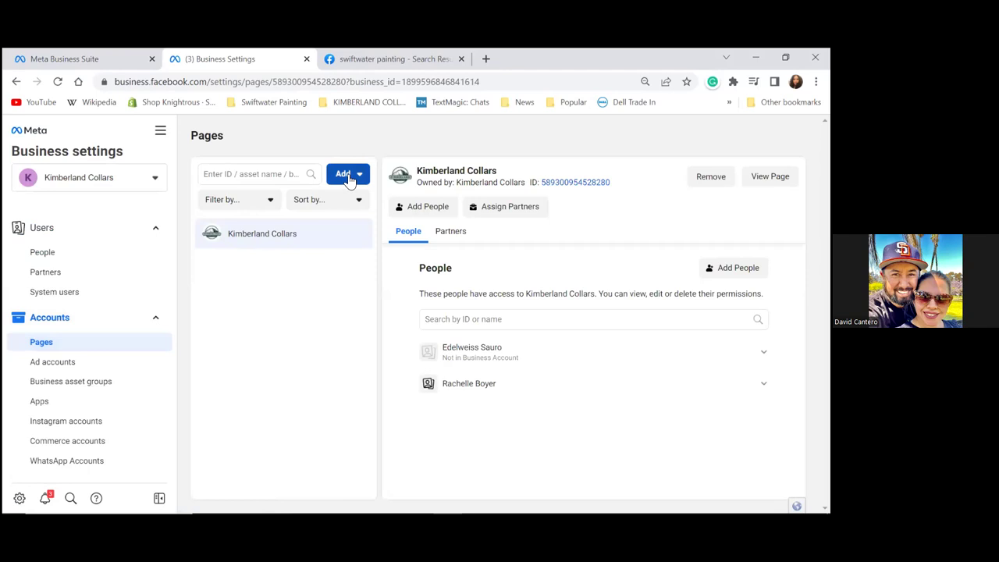
left_click(349, 180)
left_click(350, 179)
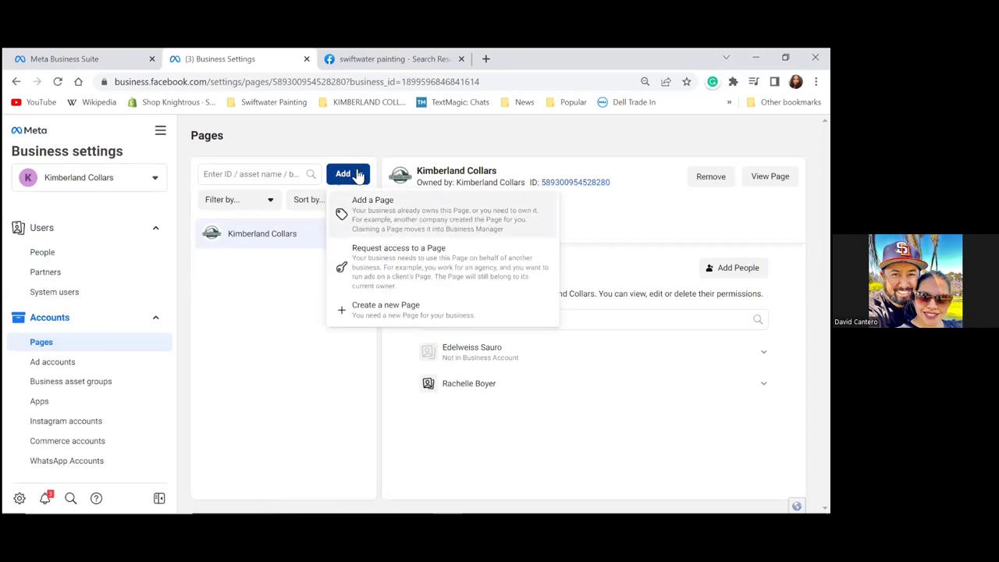
left_click(385, 216)
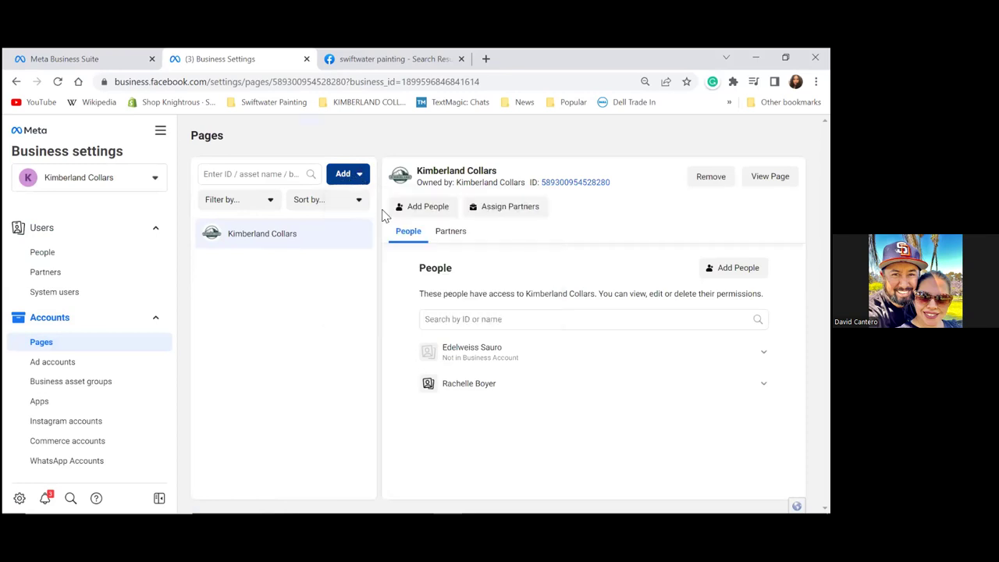
left_click(319, 298)
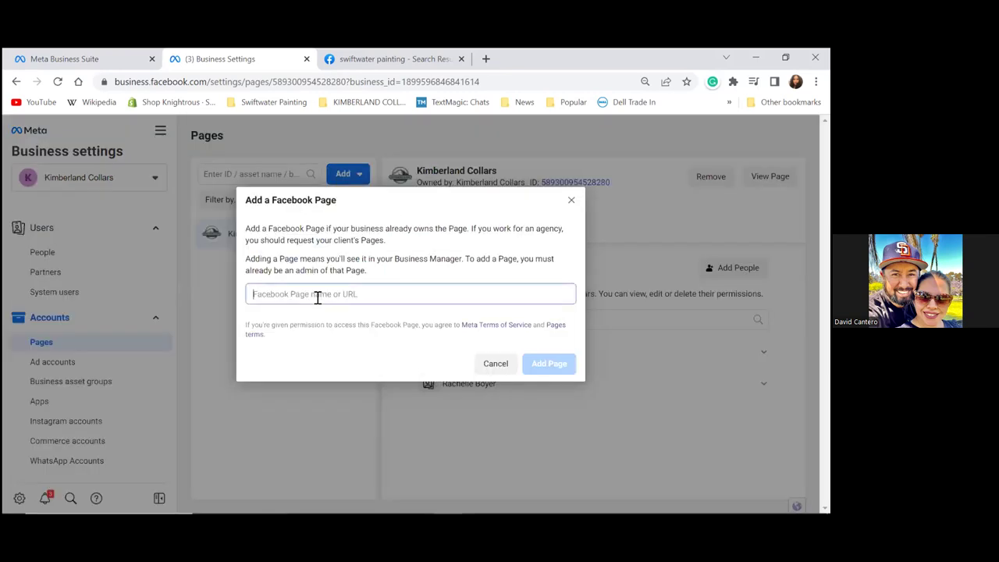
type("Swift")
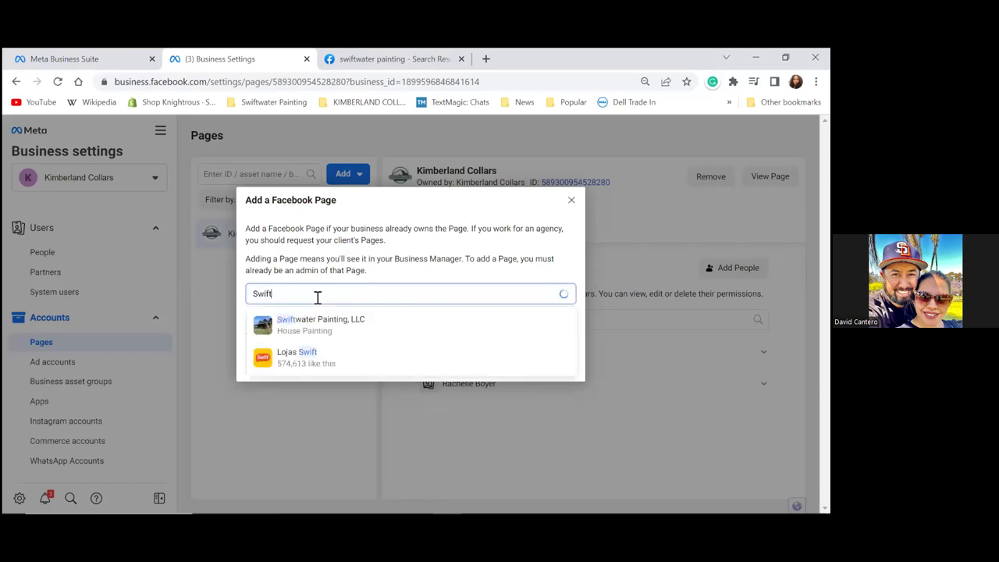
left_click(320, 332)
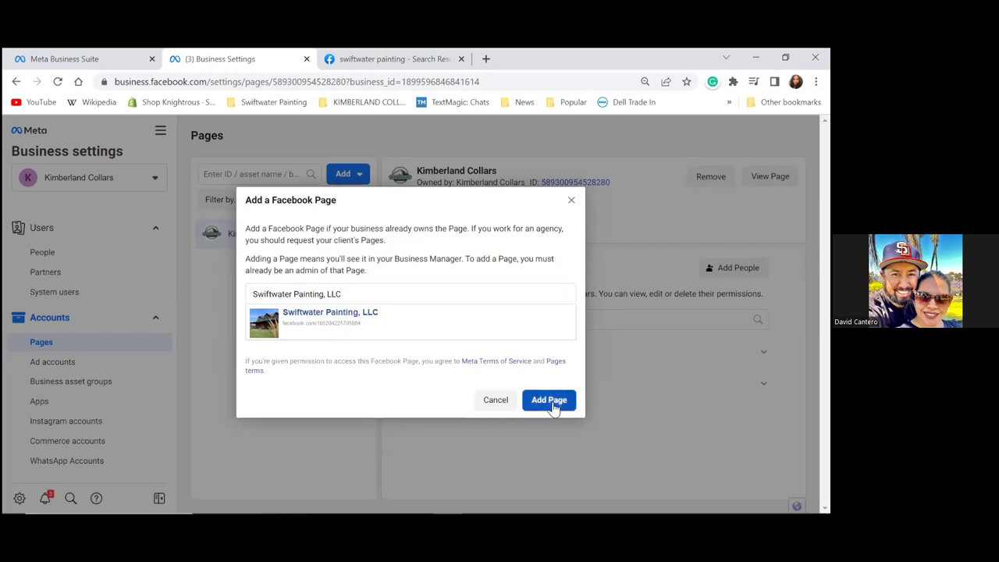
left_click(553, 402)
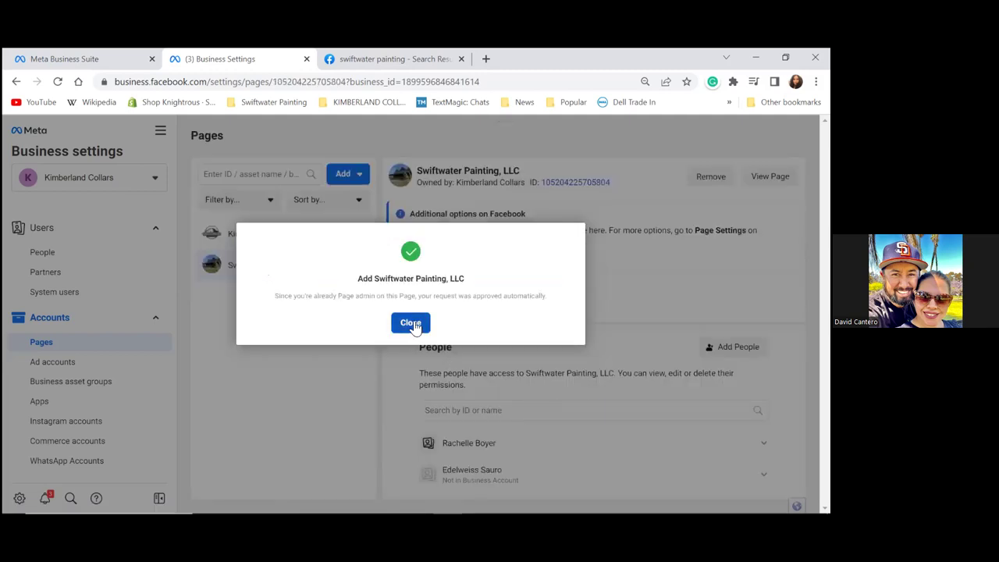
left_click(411, 323)
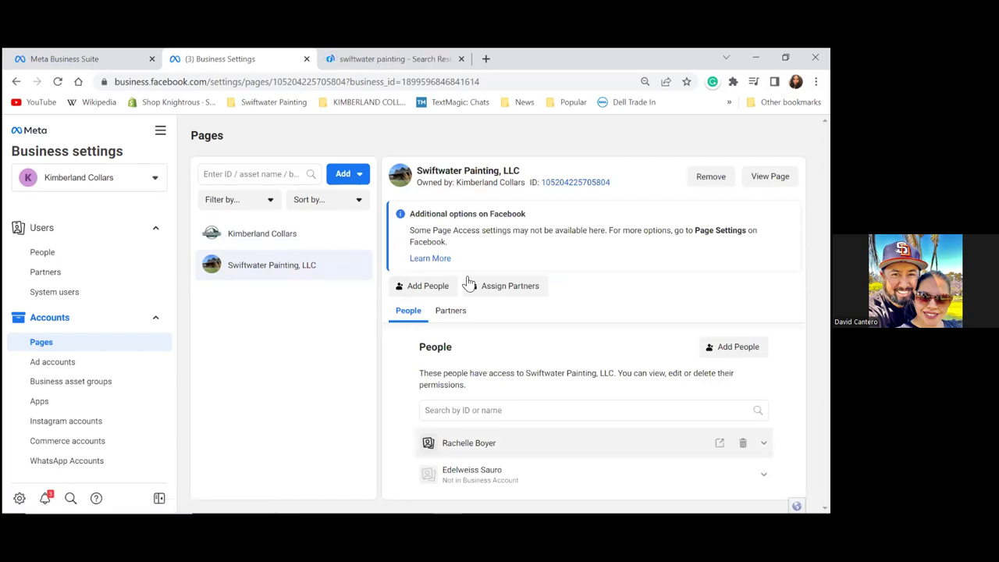
Step: Assign the account owner task access to the Swiftwater Painting, LLC Page for Content, Messages, Ads and Insights
left_click(422, 287)
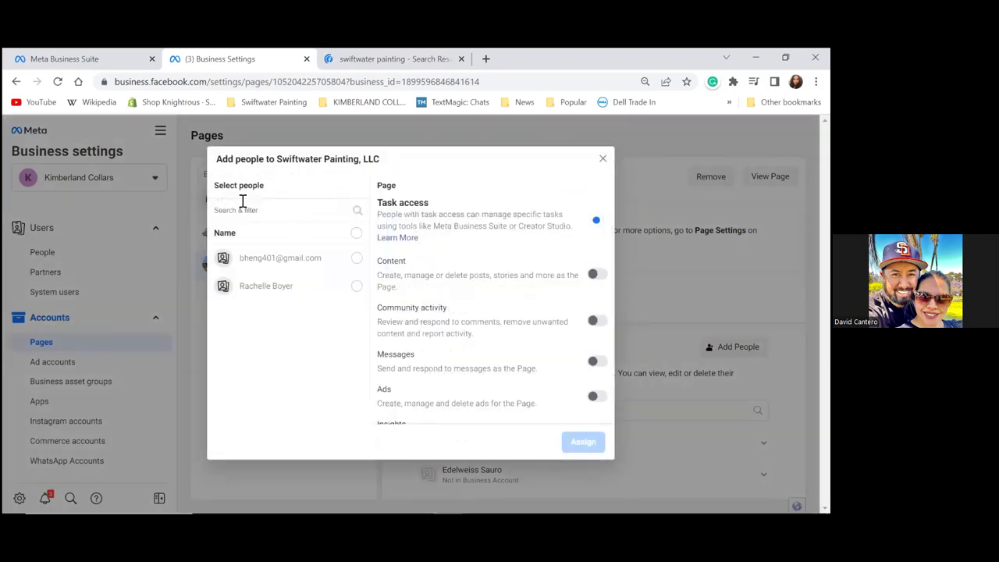
left_click(357, 286)
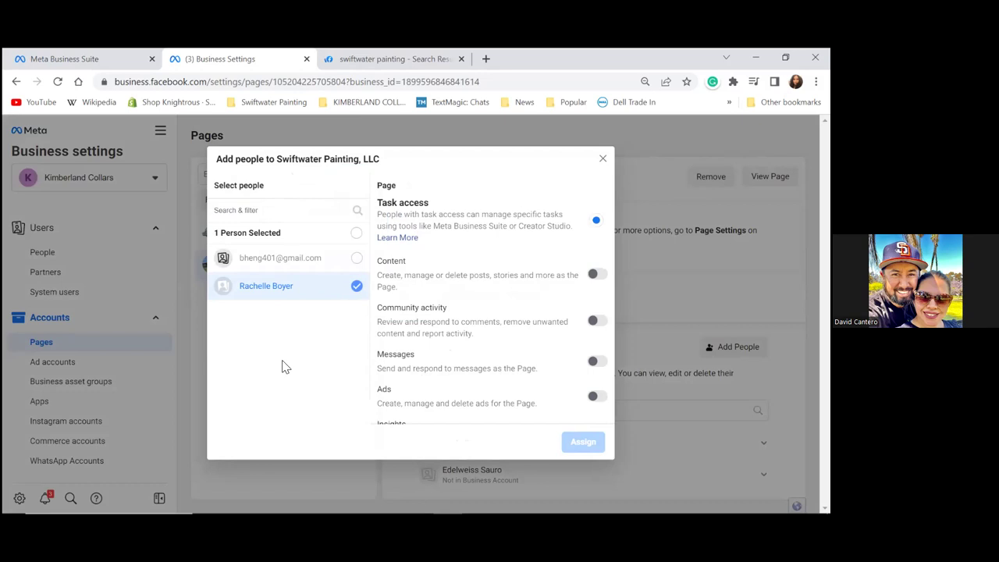
scroll(506, 372, "down", 2)
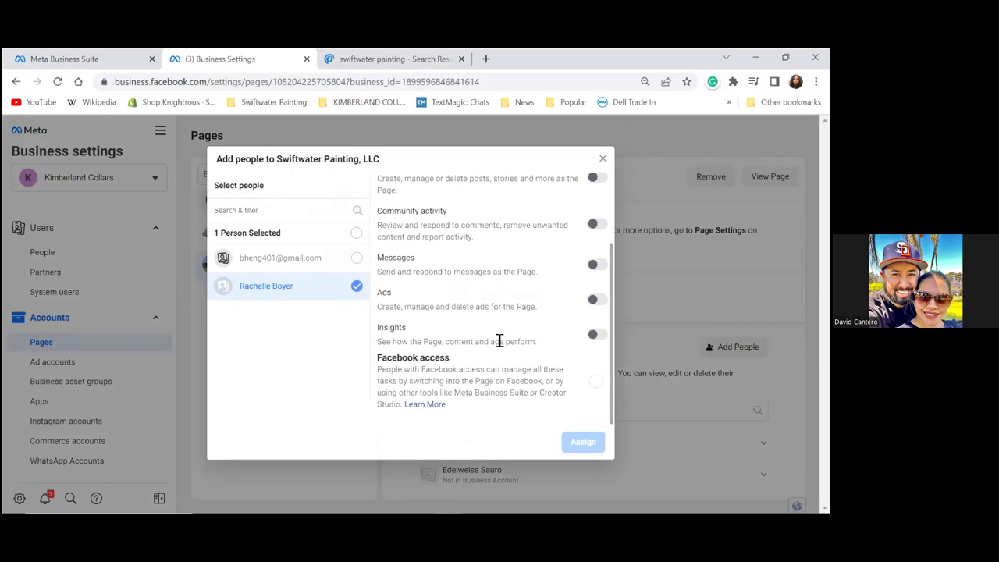
scroll(498, 341, "up", 2)
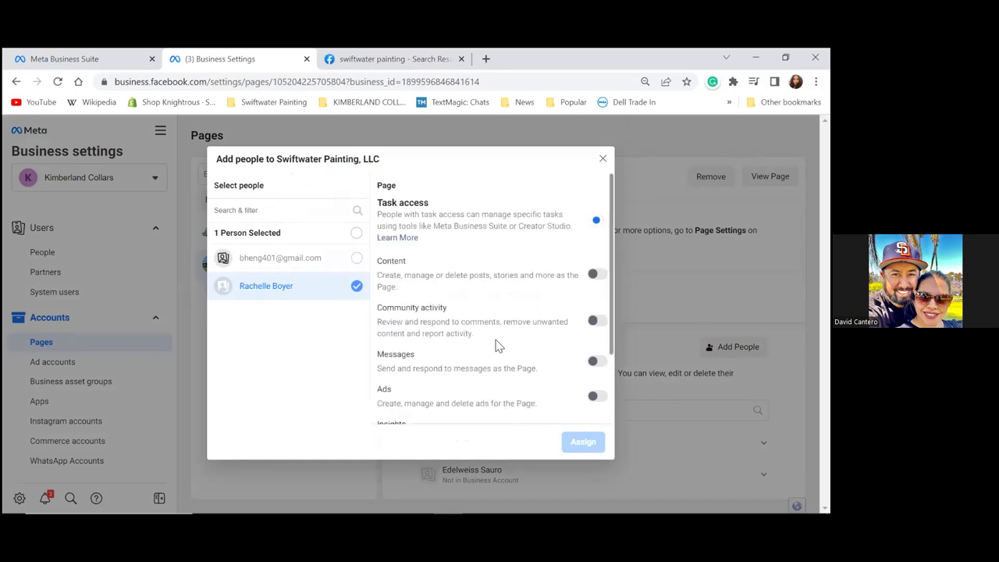
left_click(597, 274)
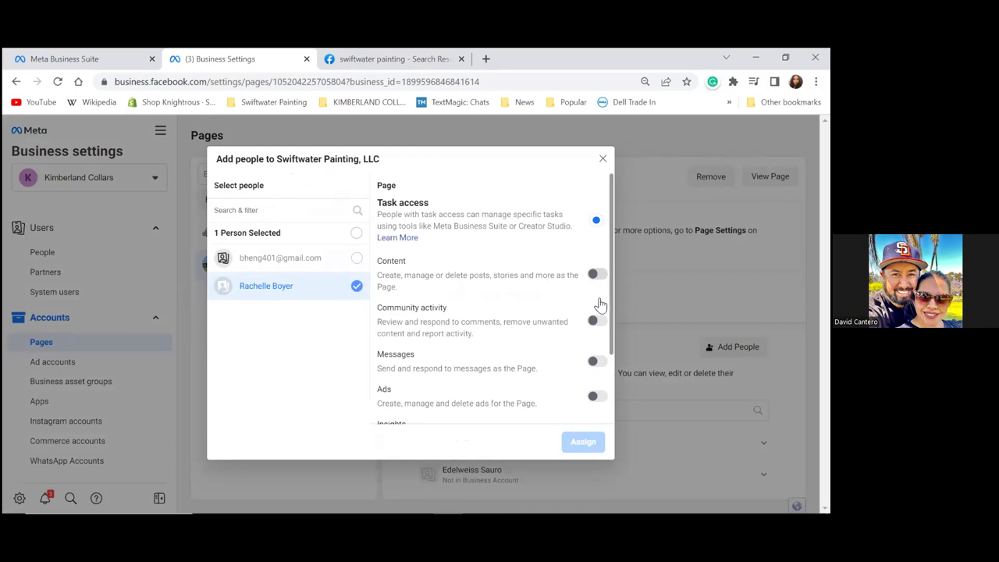
left_click(598, 360)
left_click(597, 398)
scroll(600, 390, "down", 2)
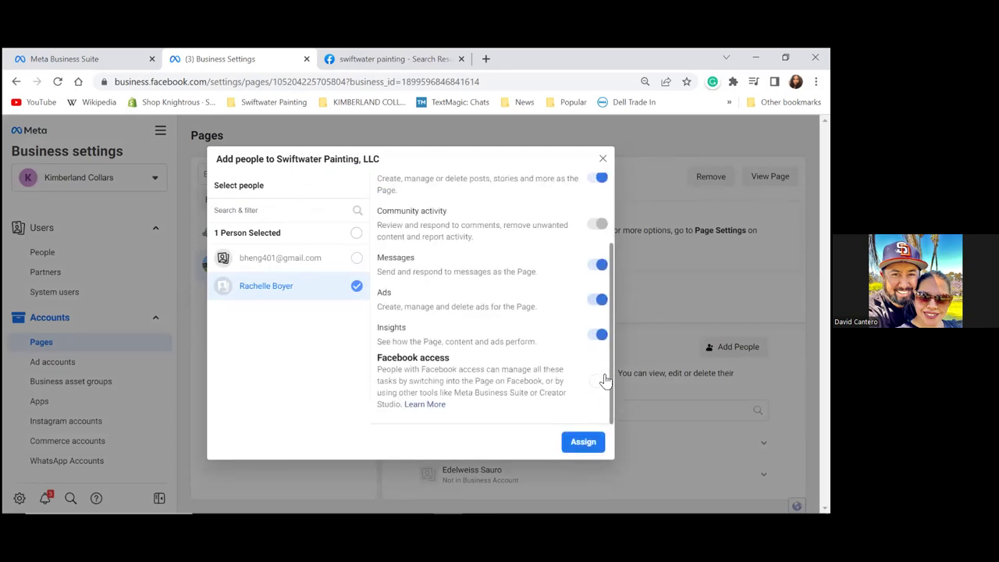
left_click(583, 443)
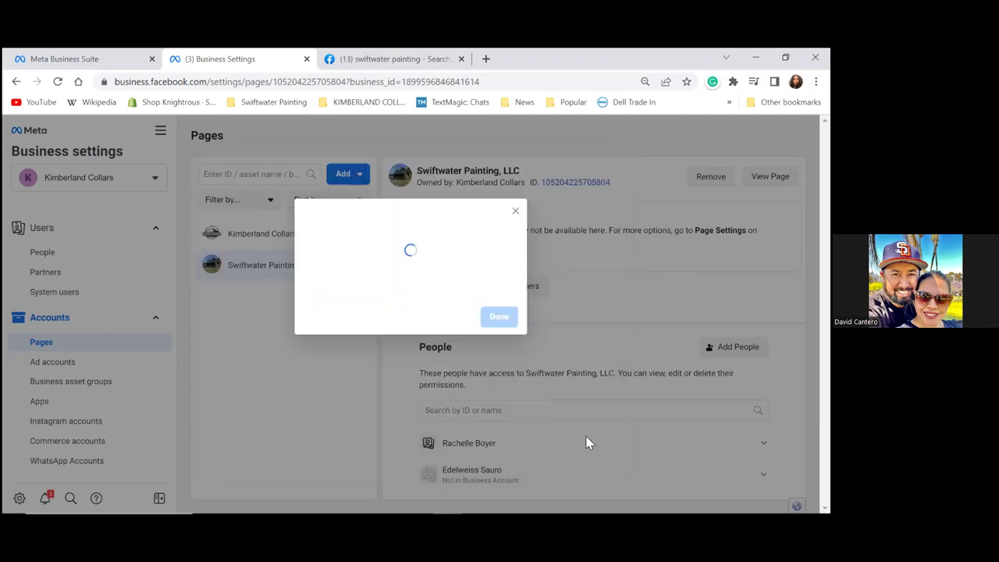
left_click(500, 308)
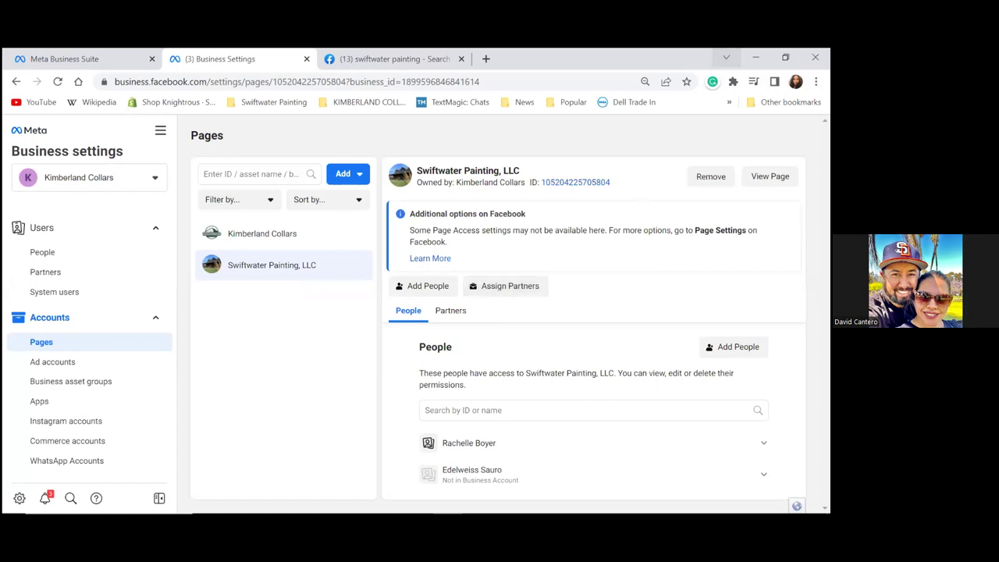
Step: Bookmark the Pages settings as Business Settings in the FB Business Manager folder
key("ctrl+d")
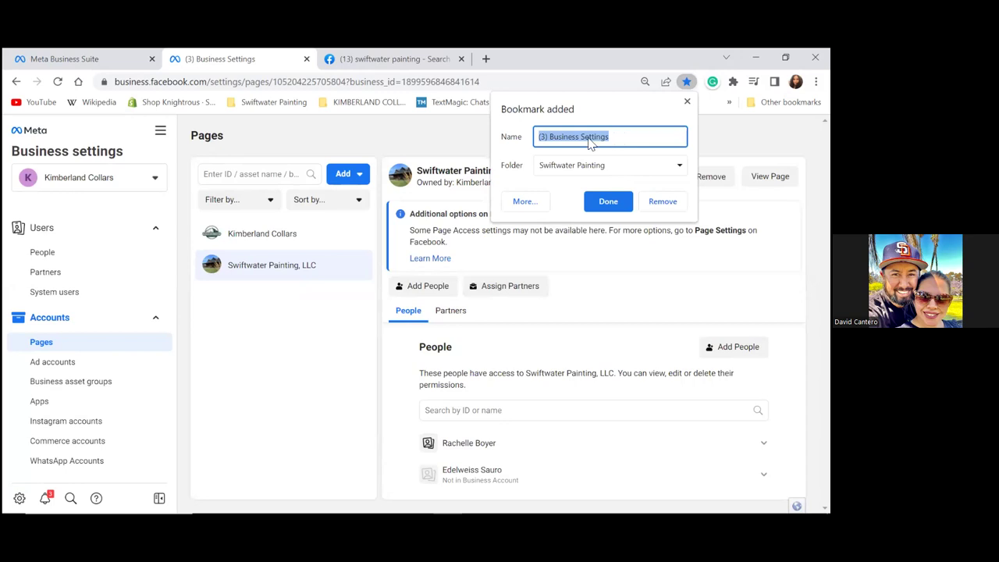
left_click(551, 137)
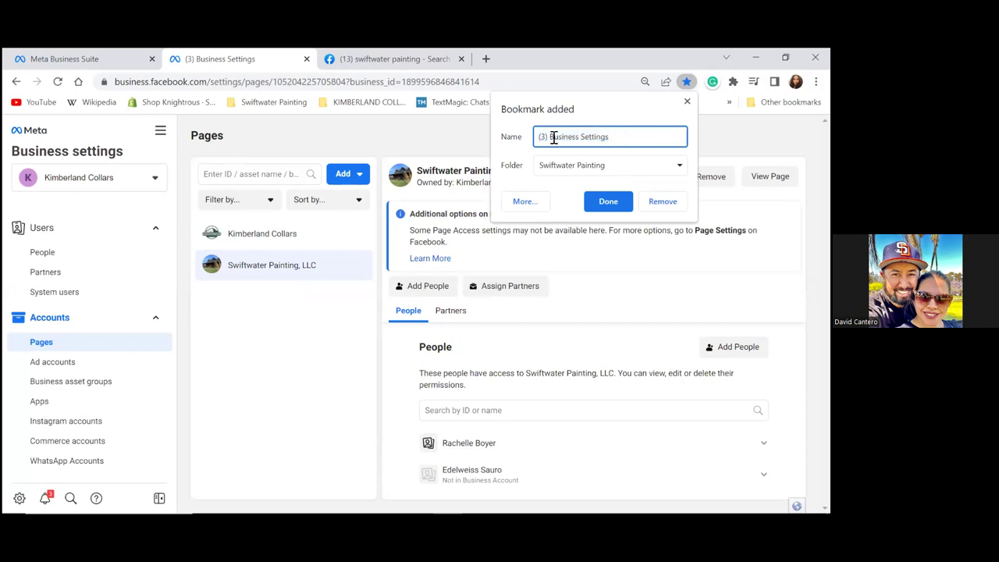
key("BackSpace")
key("BackSpace")
key("BackSpace")
key("BackSpace")
left_click(606, 167)
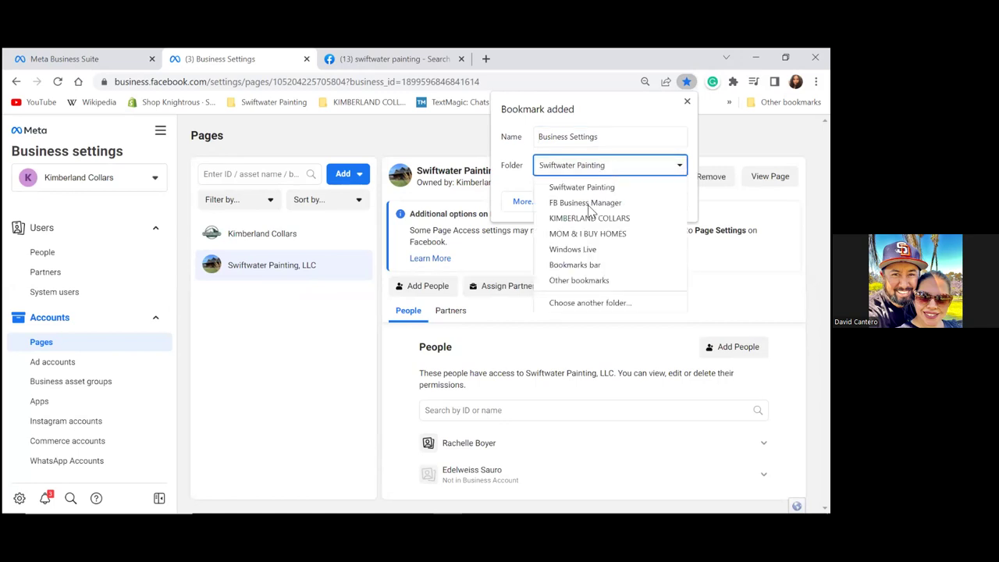
left_click(587, 202)
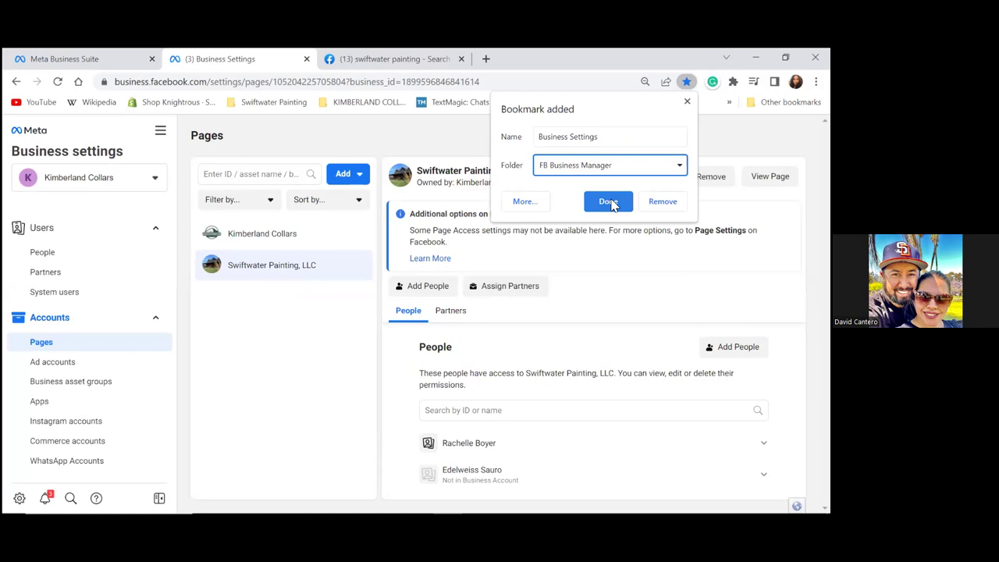
left_click(609, 203)
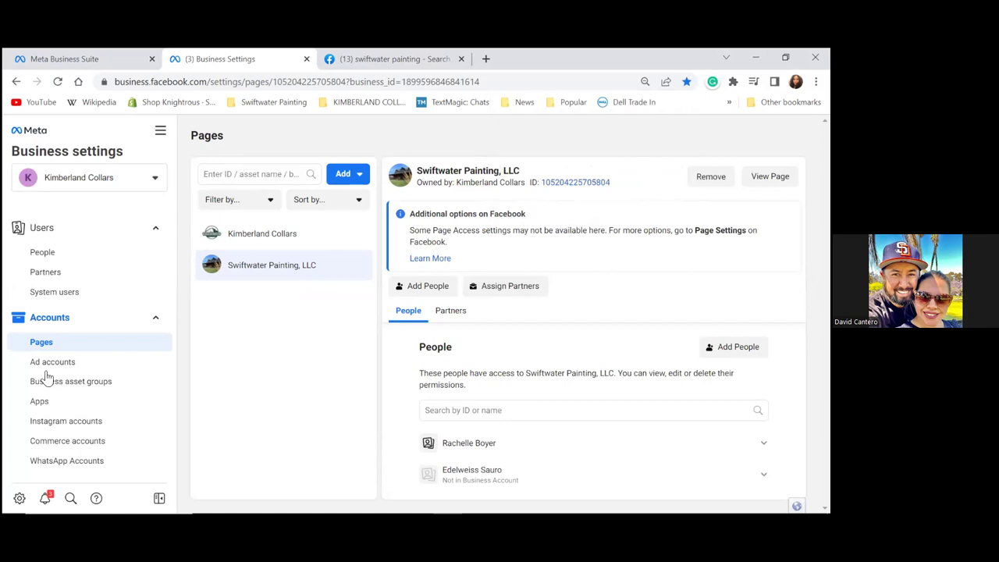
Step: Rename the Kimberland Collars business's ad account as Swiftwater Painting and save the changes
left_click(54, 364)
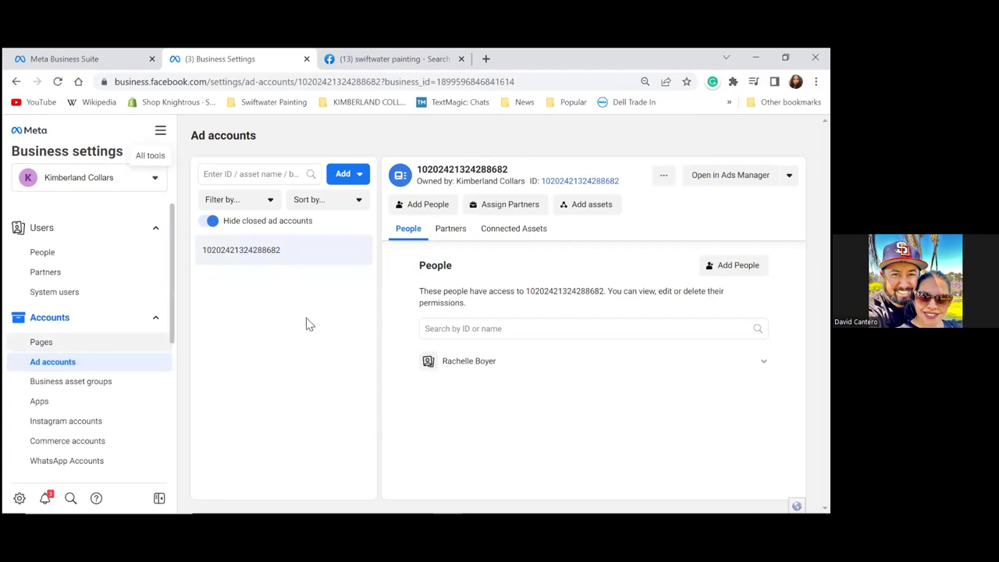
left_click(664, 178)
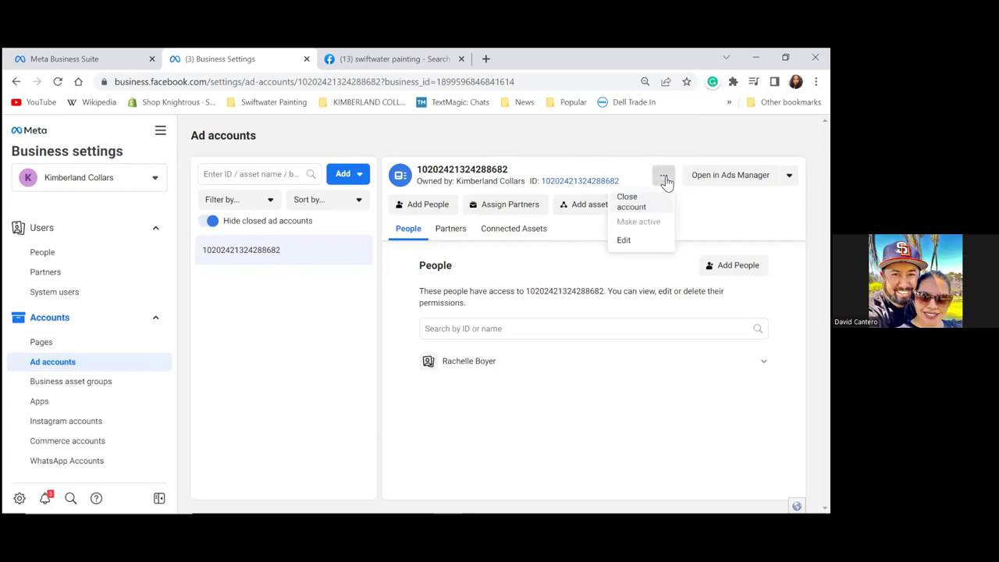
left_click(627, 241)
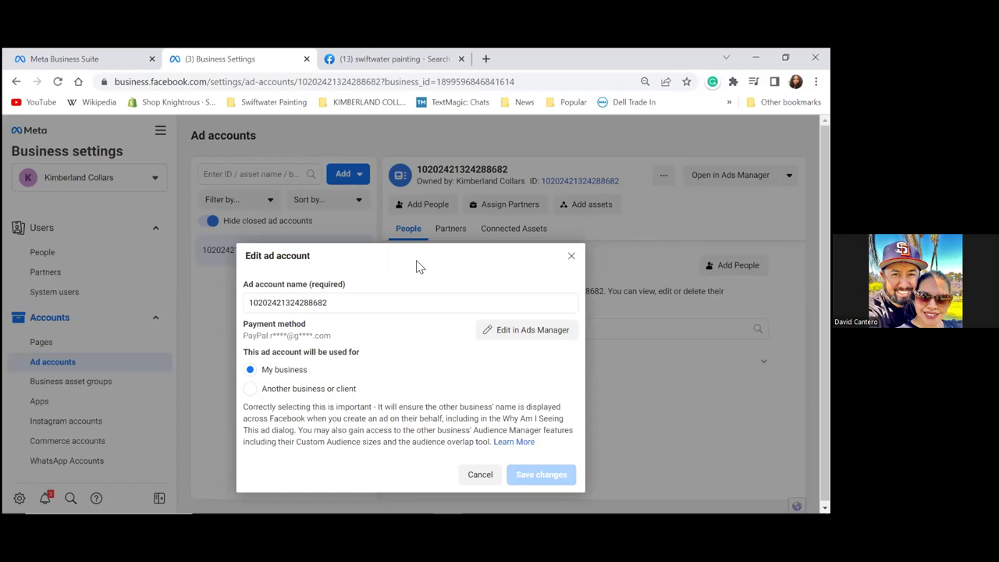
triple_click(548, 243)
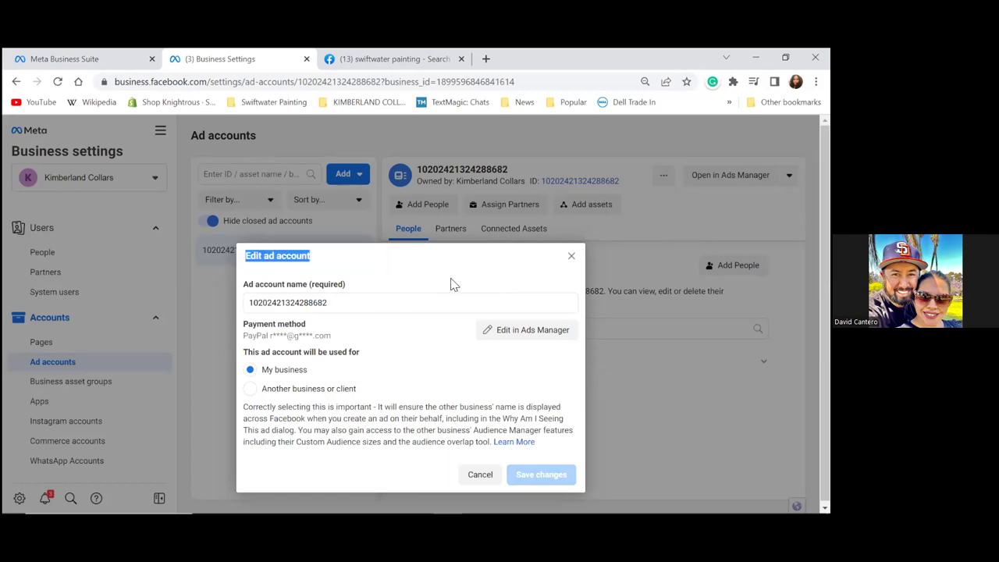
left_click(425, 271)
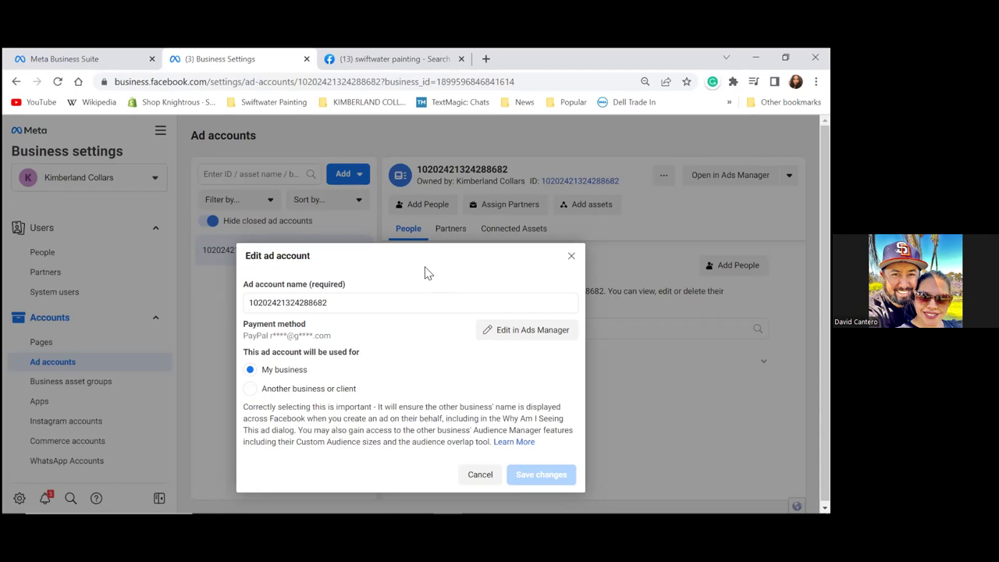
left_click(349, 304)
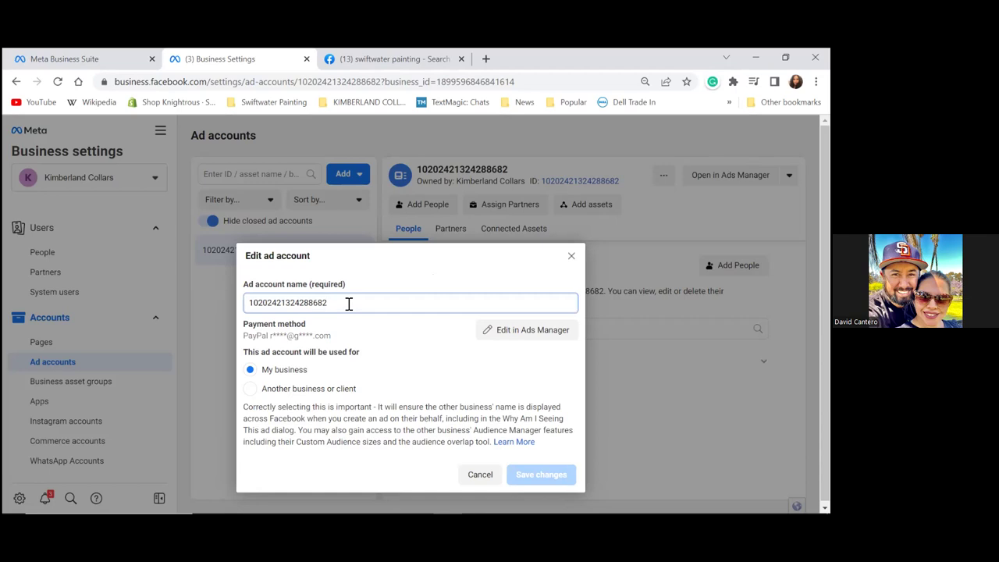
double_click(349, 303)
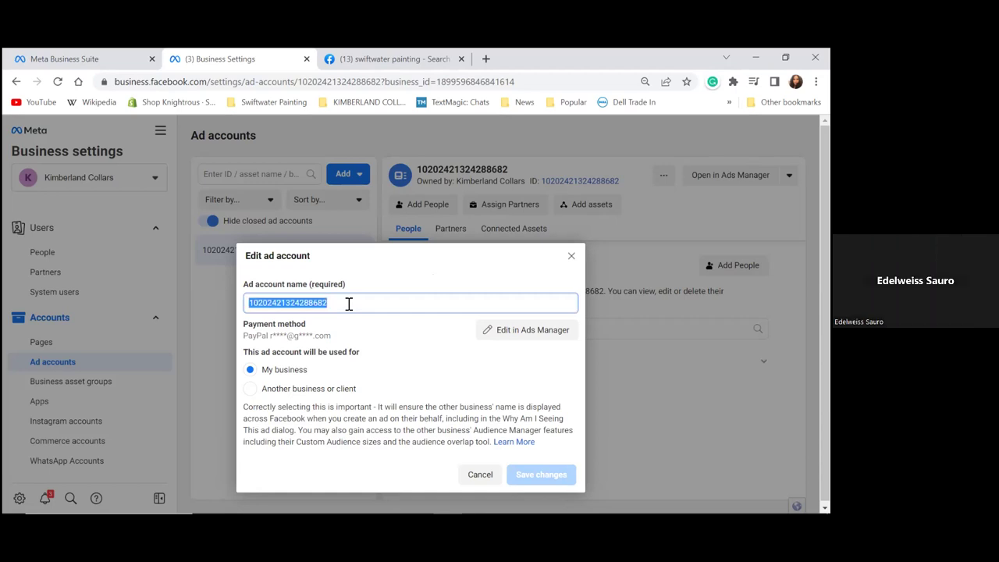
type("Swiftwa")
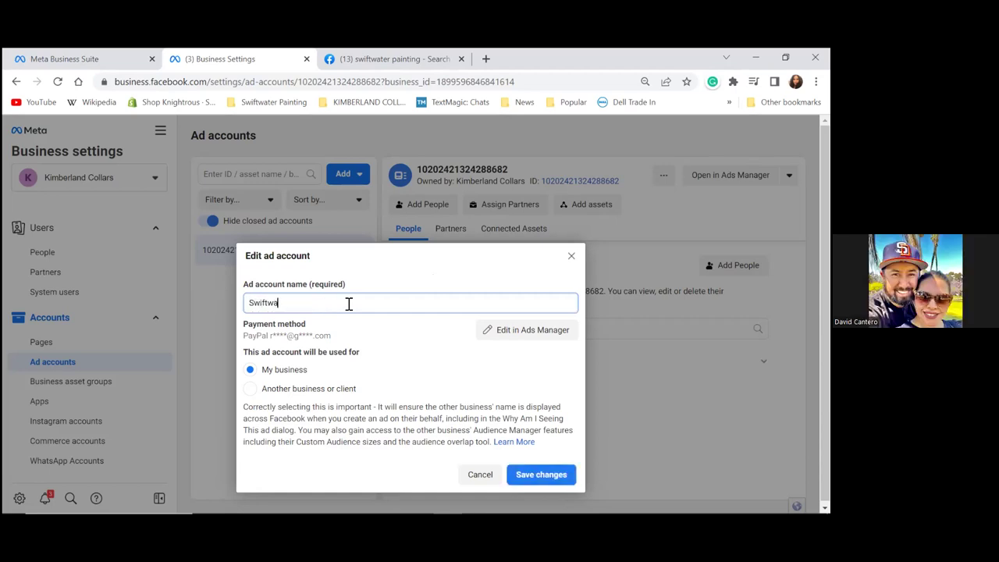
type("terPainting")
left_click(541, 477)
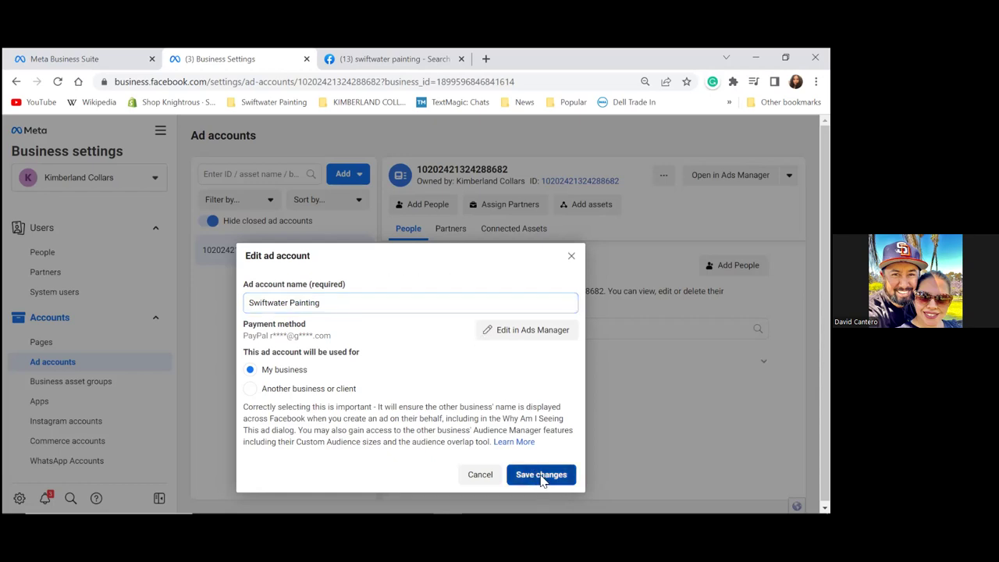
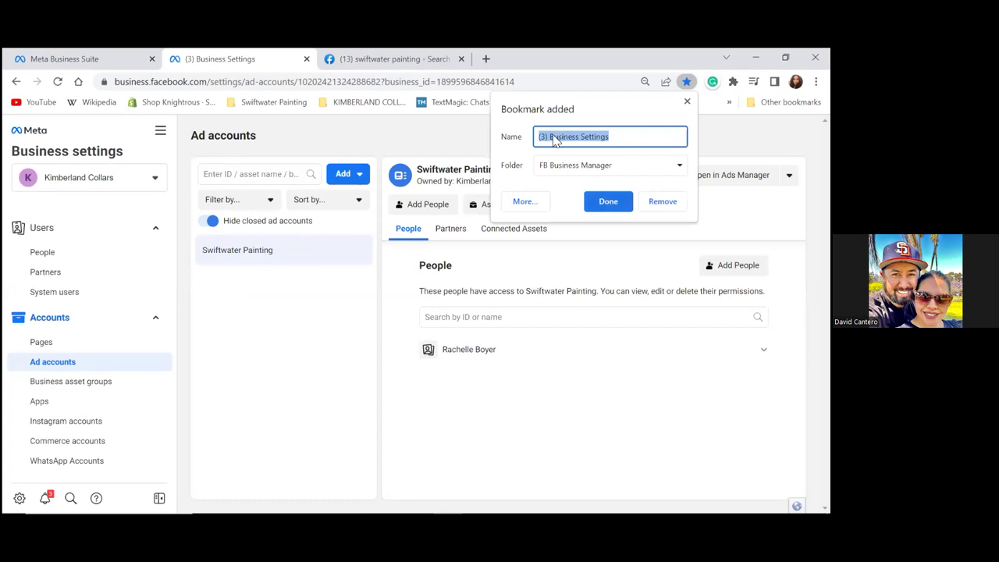
Step: Bookmark the ad accounts settings as Ad Accounts in the FB Business Manager folder
left_click(550, 138)
left_click_drag(550, 138, 513, 142)
key("BackSpace")
key("ctrl+a")
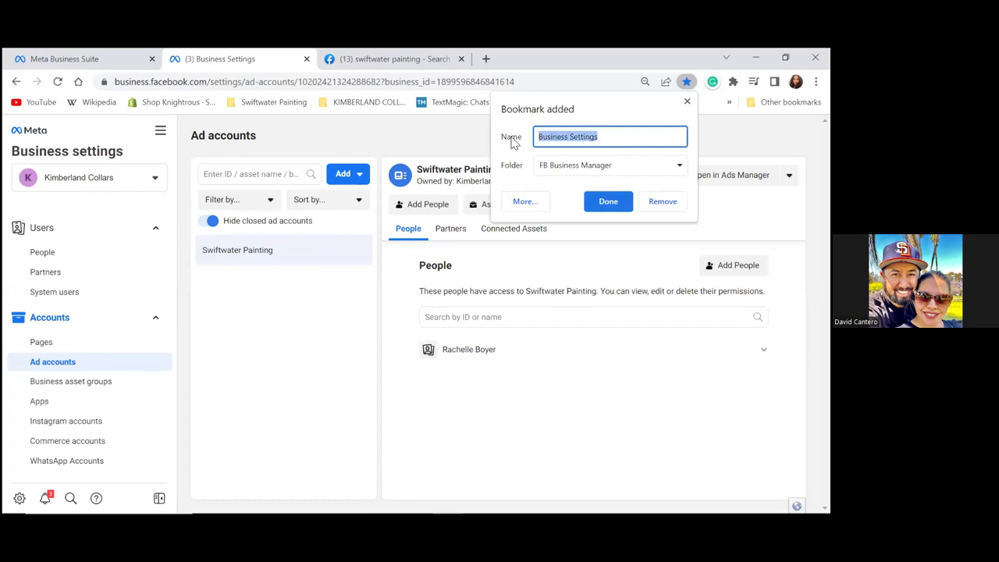
type("Ad Accounts")
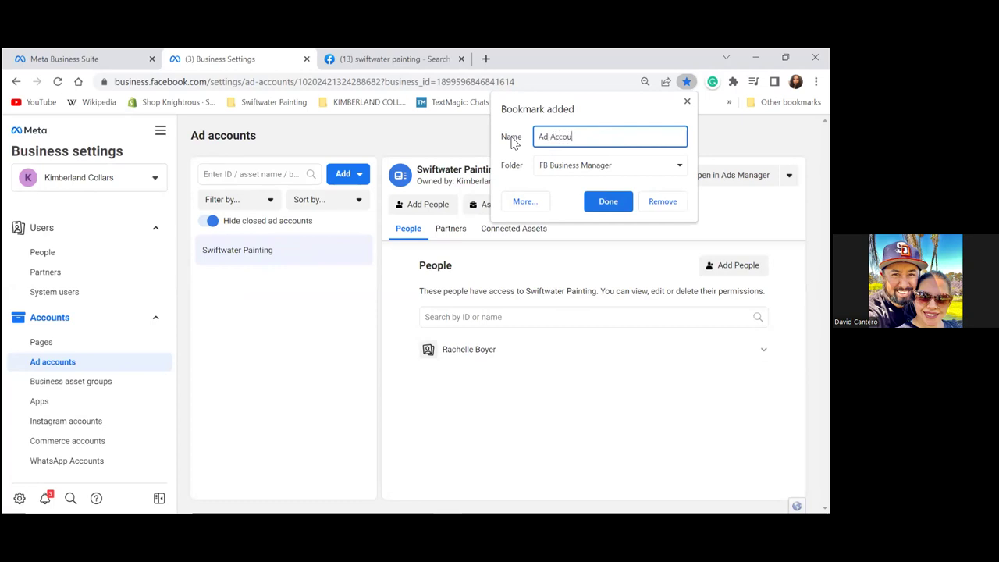
left_click(603, 201)
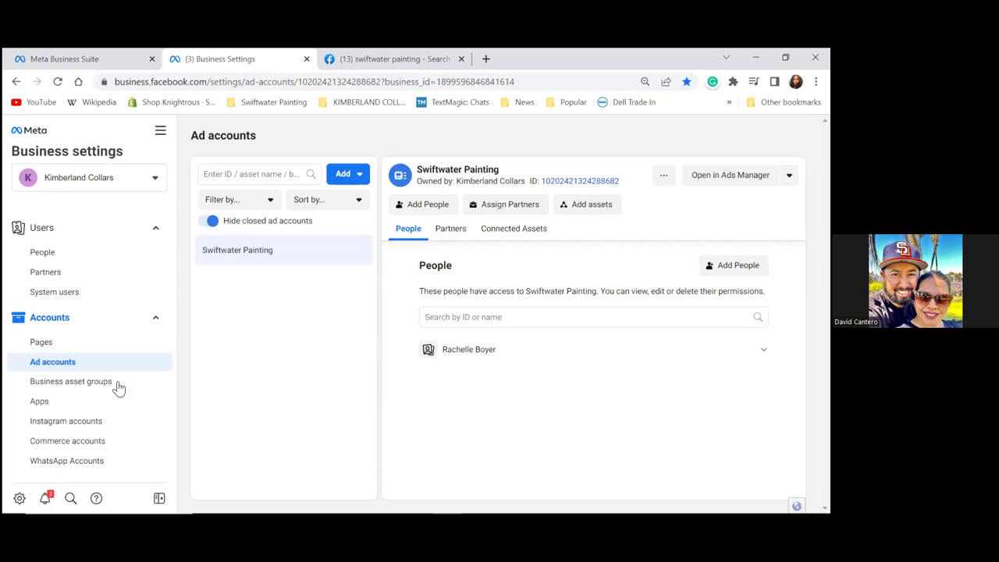
Step: Review the business's Instagram accounts and open the Pixels among its data sources
left_click(76, 428)
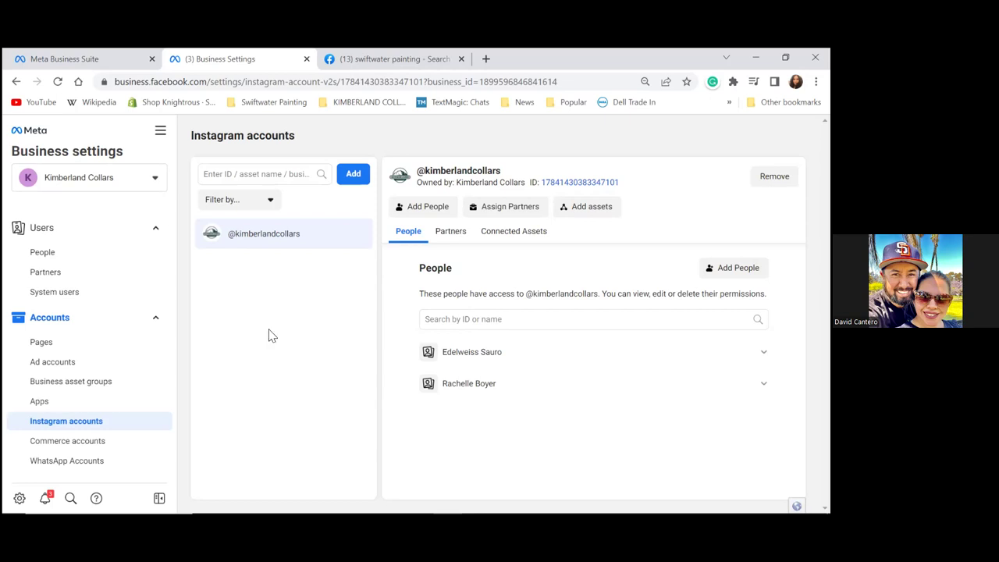
scroll(100, 419, "down", 3)
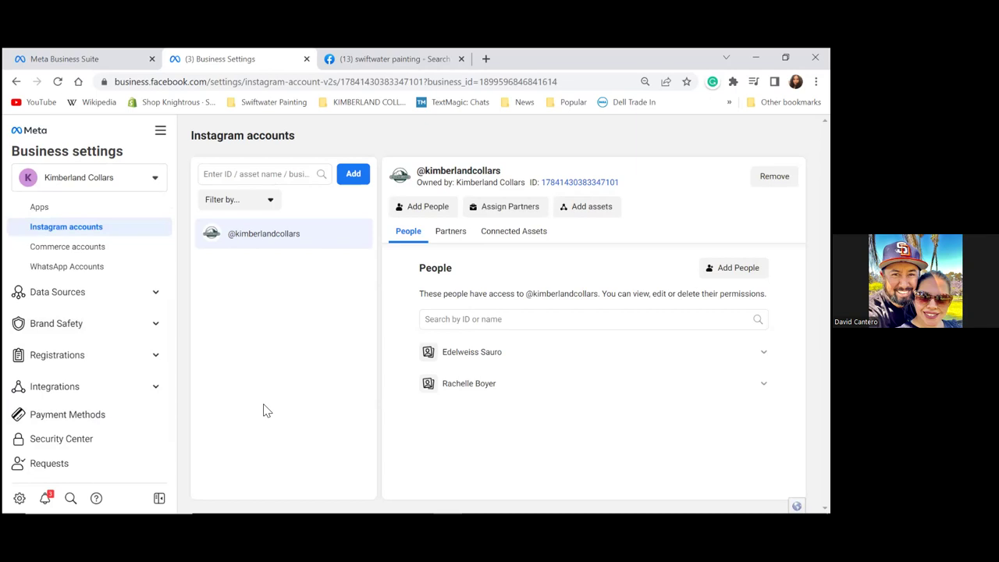
left_click(156, 293)
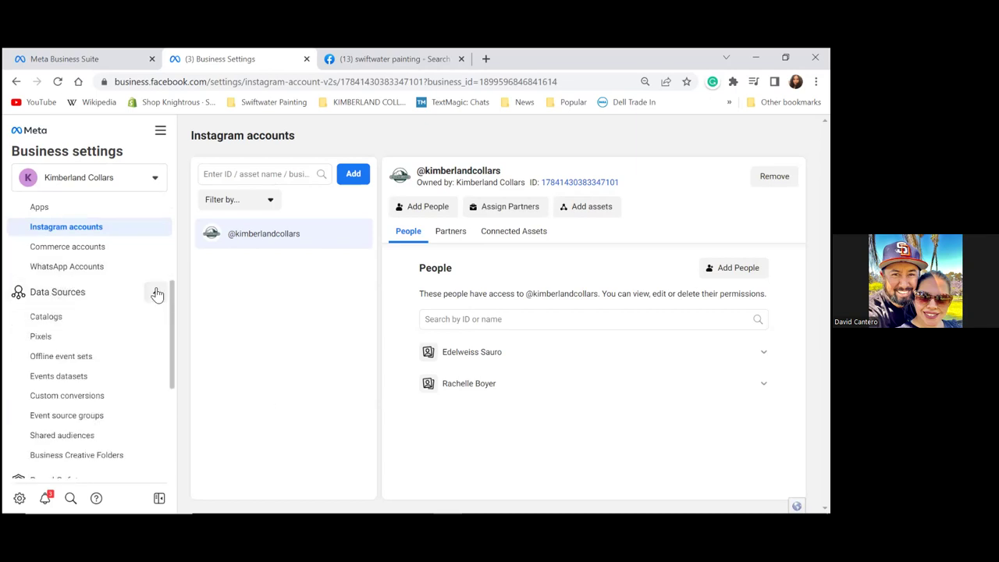
left_click(44, 340)
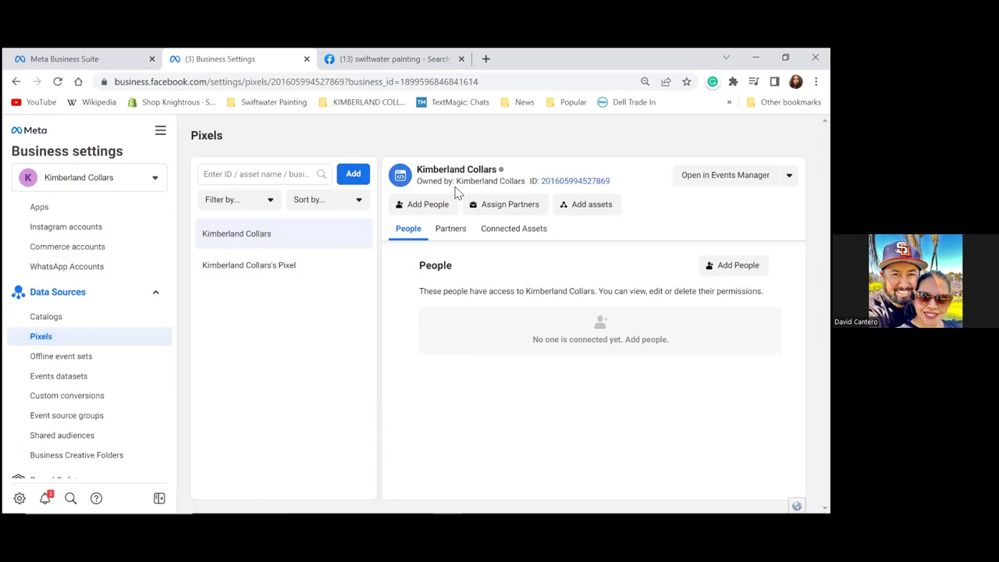
Step: Assign the account owner View Pixels and Manage Pixel access to the Kimberland Collars pixel, and view its connected assets
left_click(415, 204)
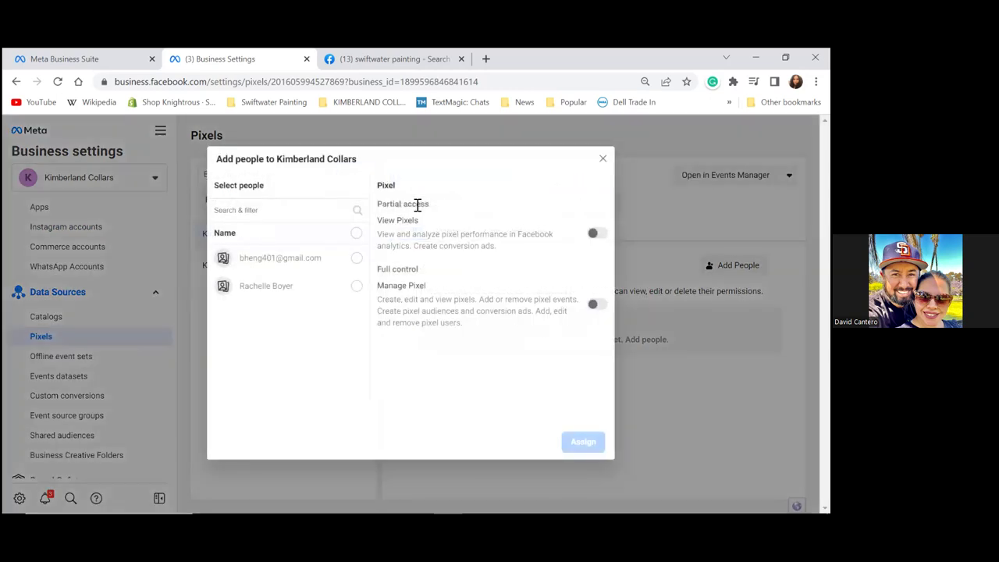
left_click(357, 286)
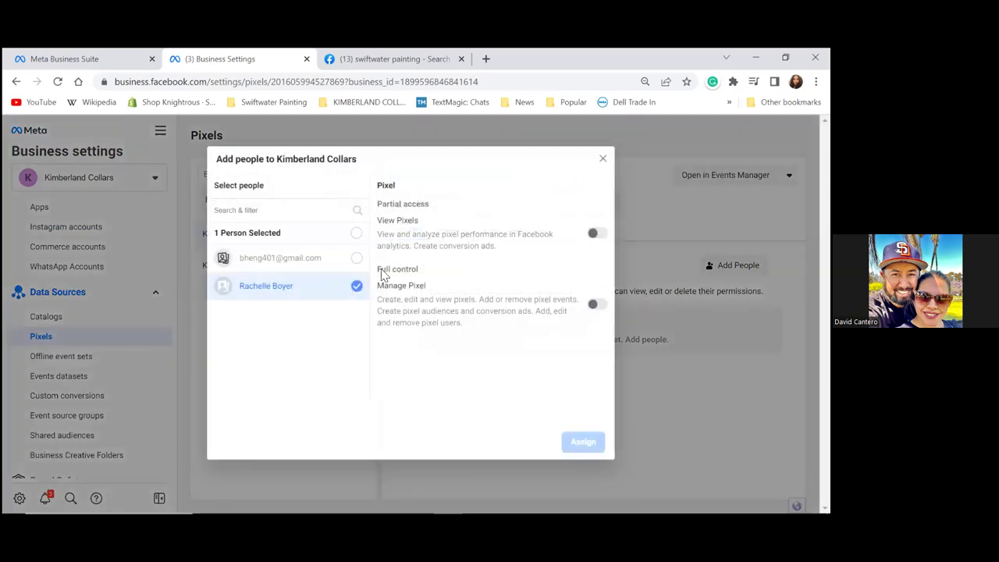
left_click(597, 234)
left_click(598, 304)
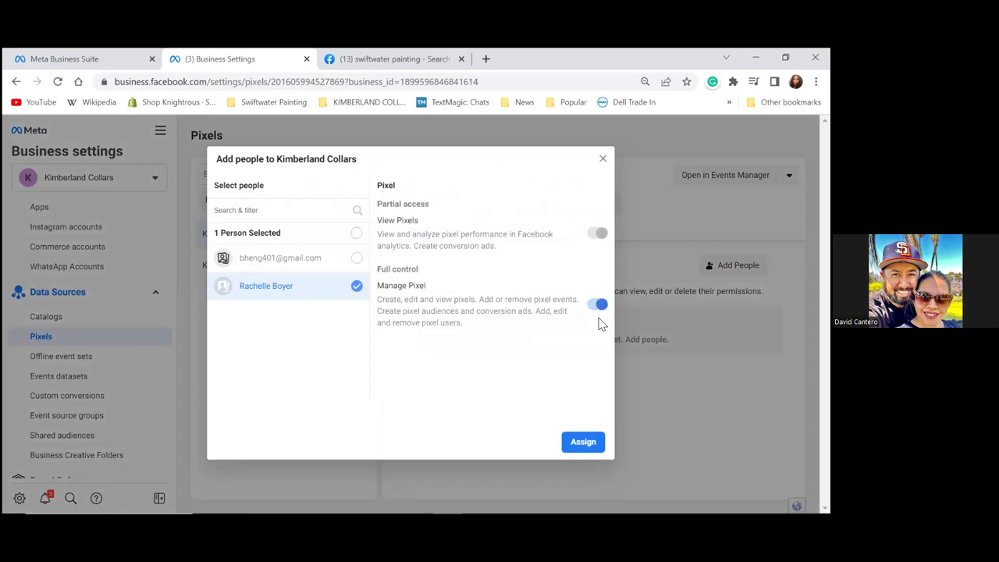
left_click(583, 443)
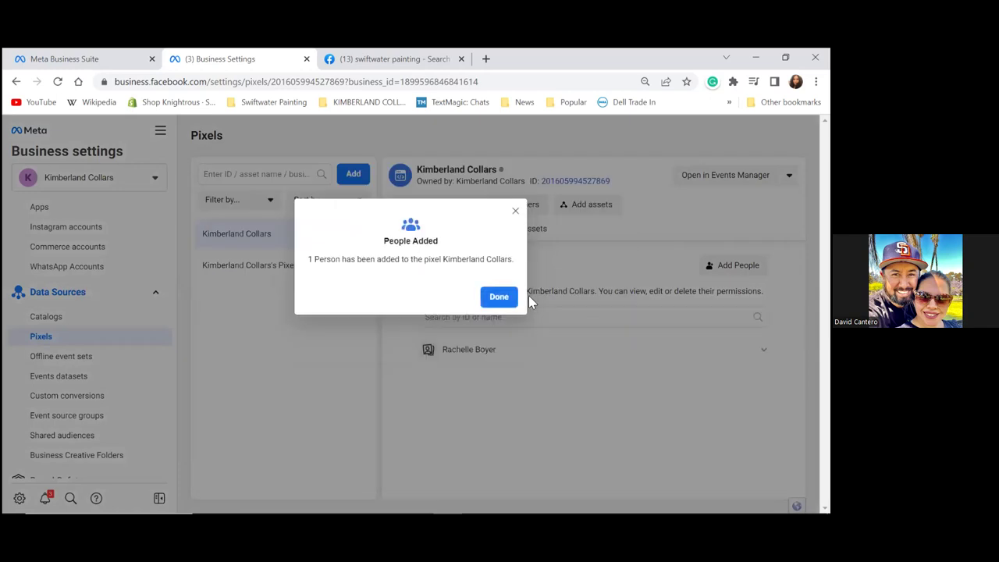
left_click(503, 297)
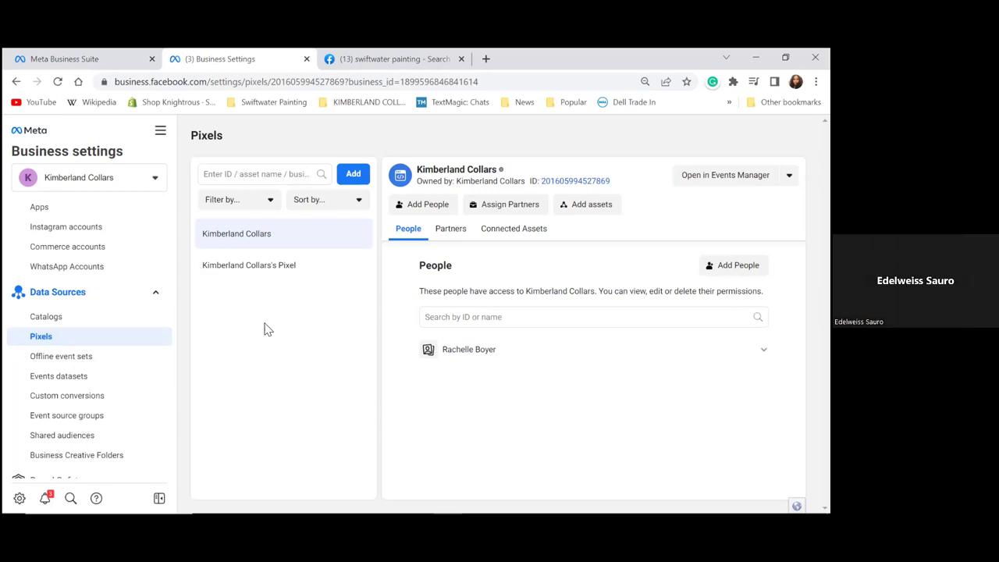
left_click(533, 232)
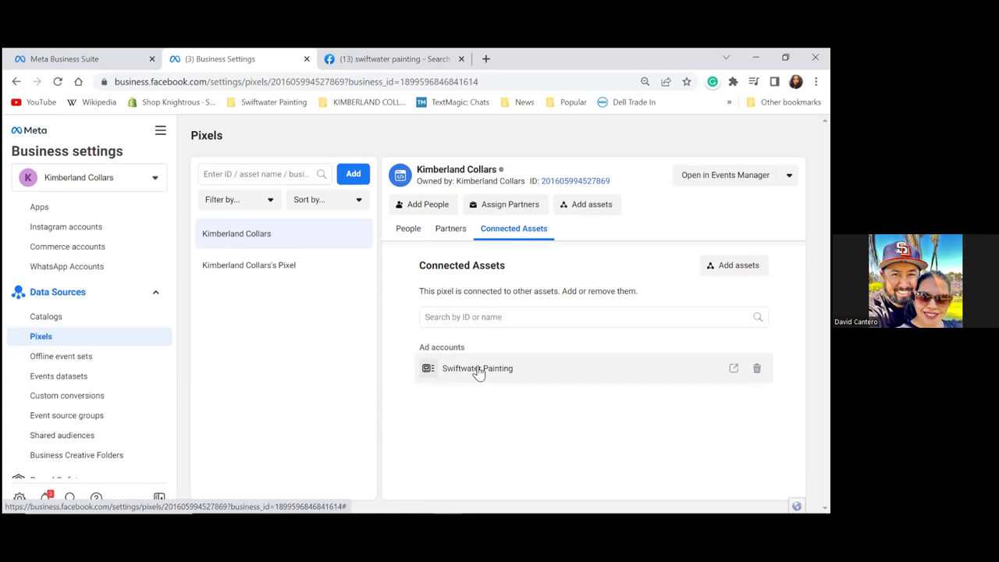
left_click(271, 269)
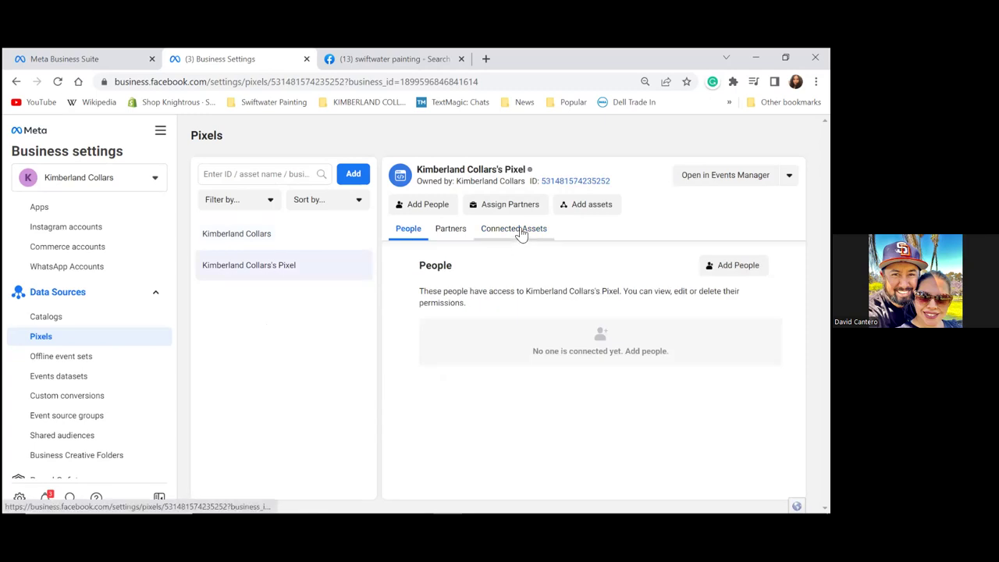
left_click(425, 203)
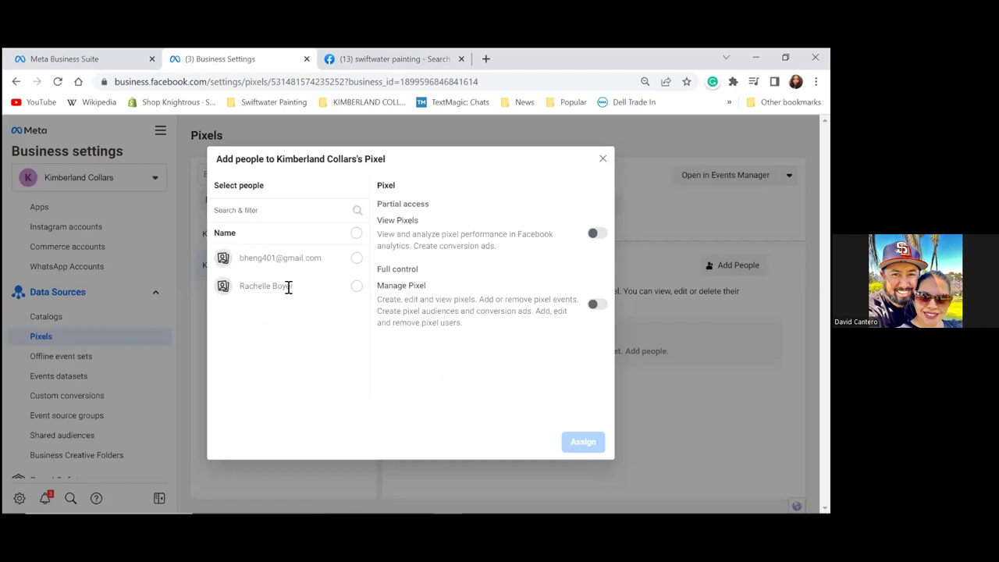
left_click(289, 286)
left_click(598, 234)
left_click(596, 305)
left_click(583, 441)
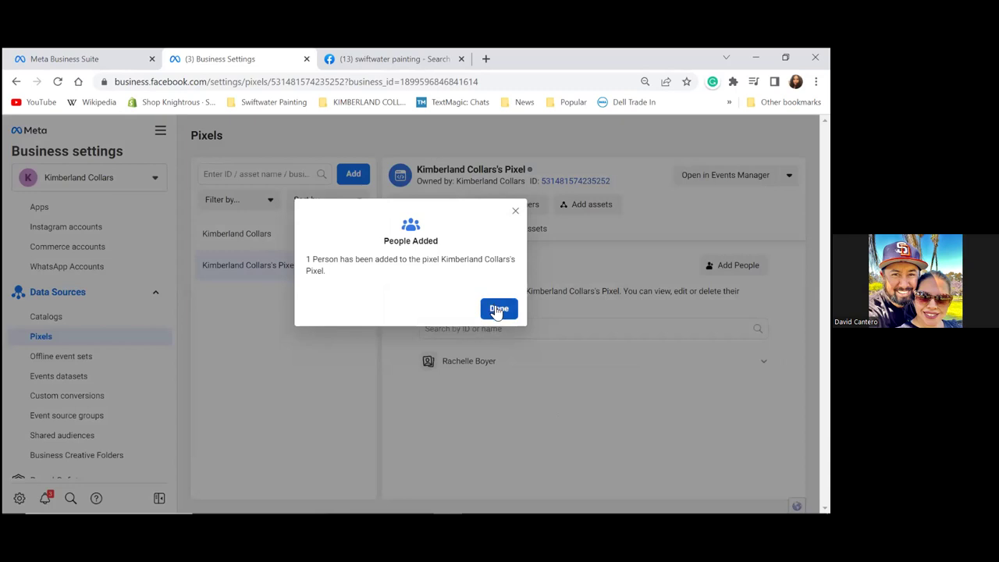
left_click(498, 309)
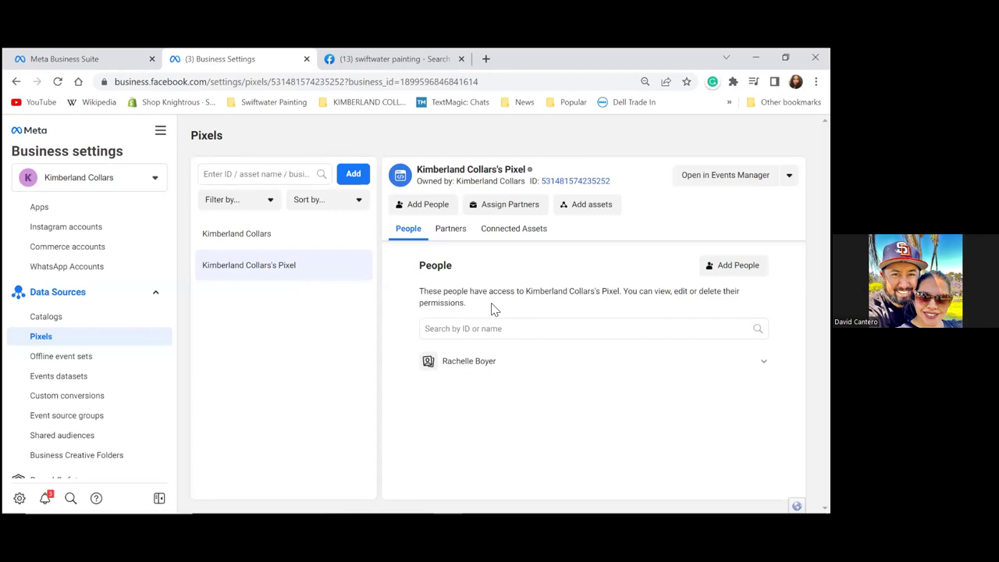
left_click(513, 231)
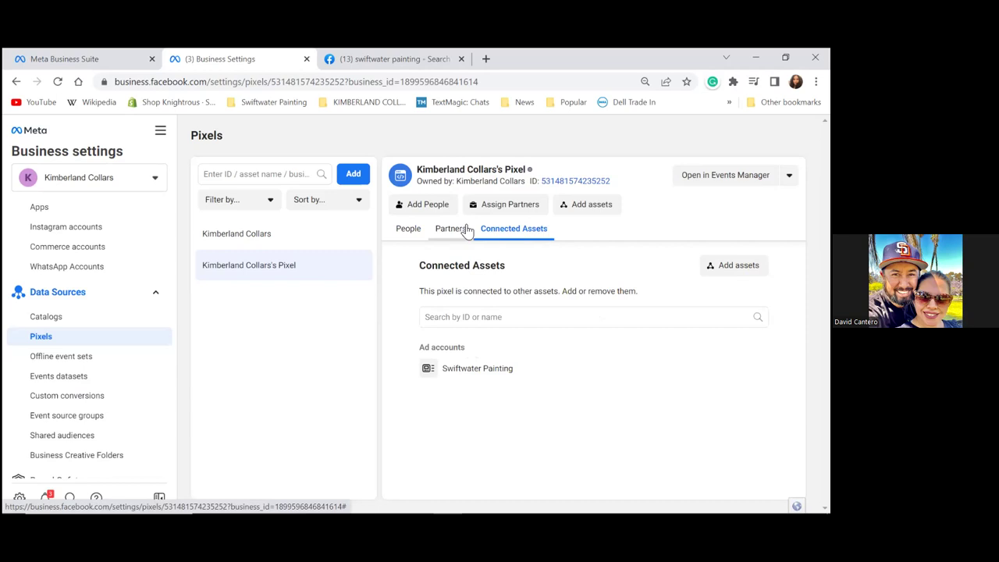
scroll(98, 318, "up", 1)
scroll(98, 319, "up", 3)
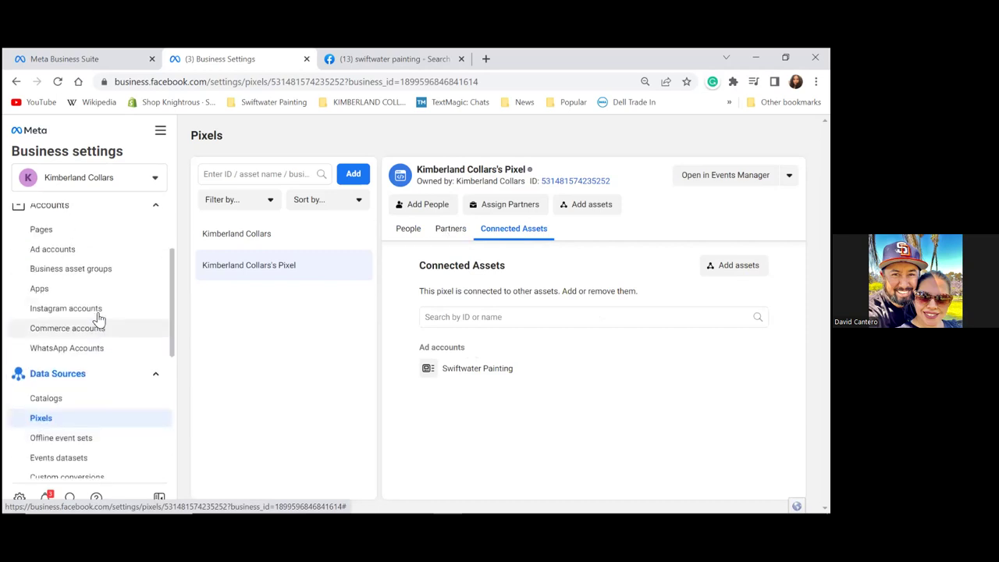
scroll(97, 318, "down", 3)
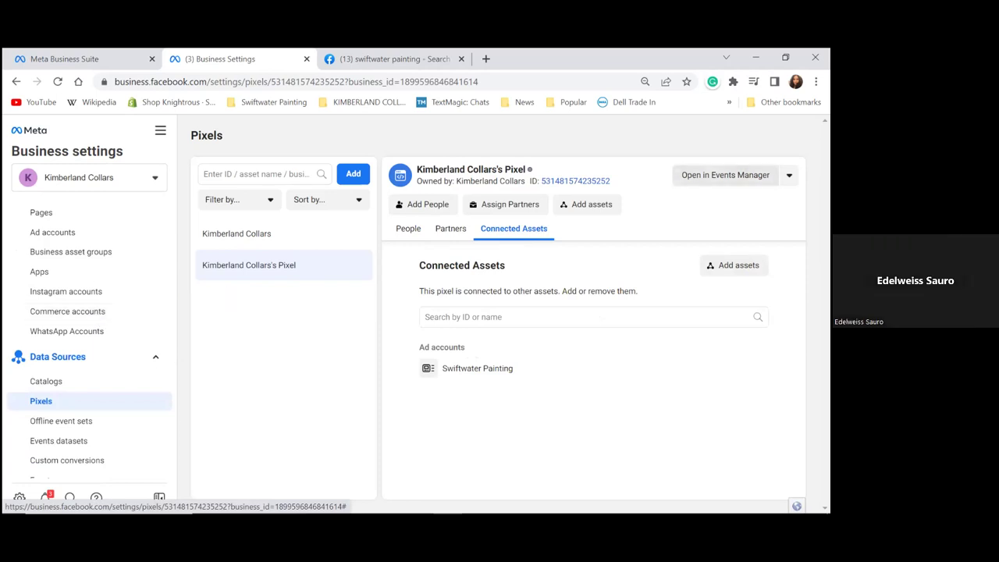
left_click(725, 175)
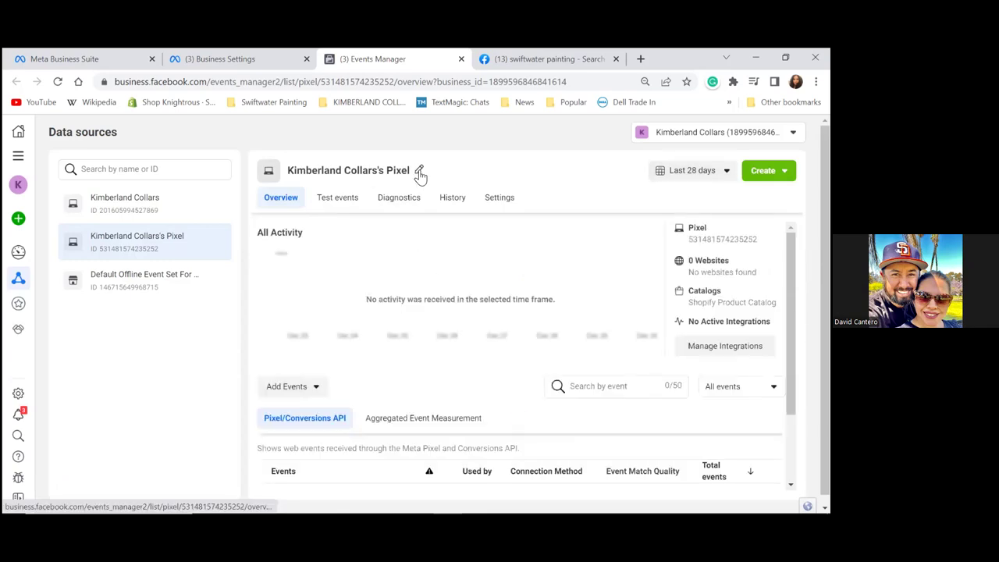
left_click(419, 172)
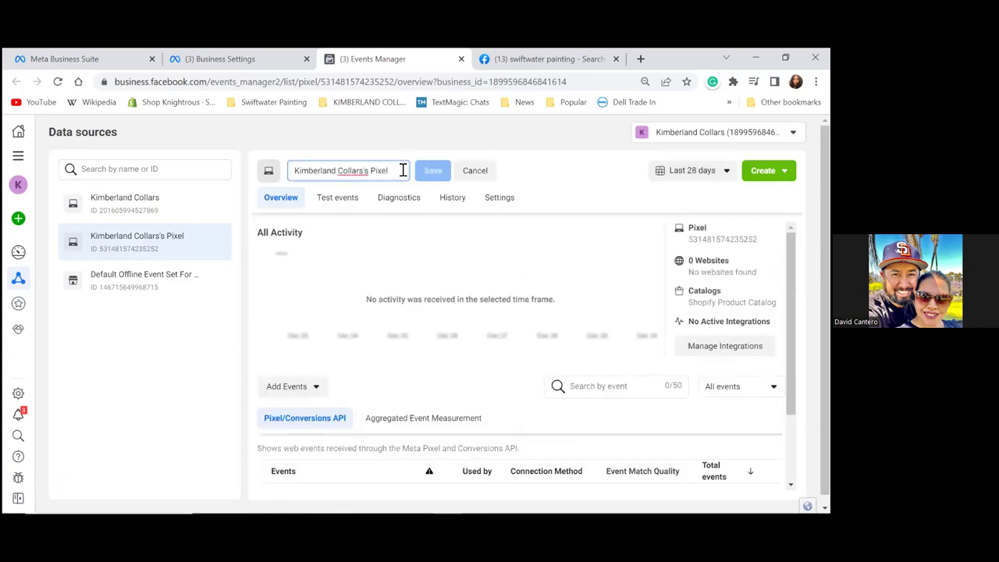
triple_click(403, 171)
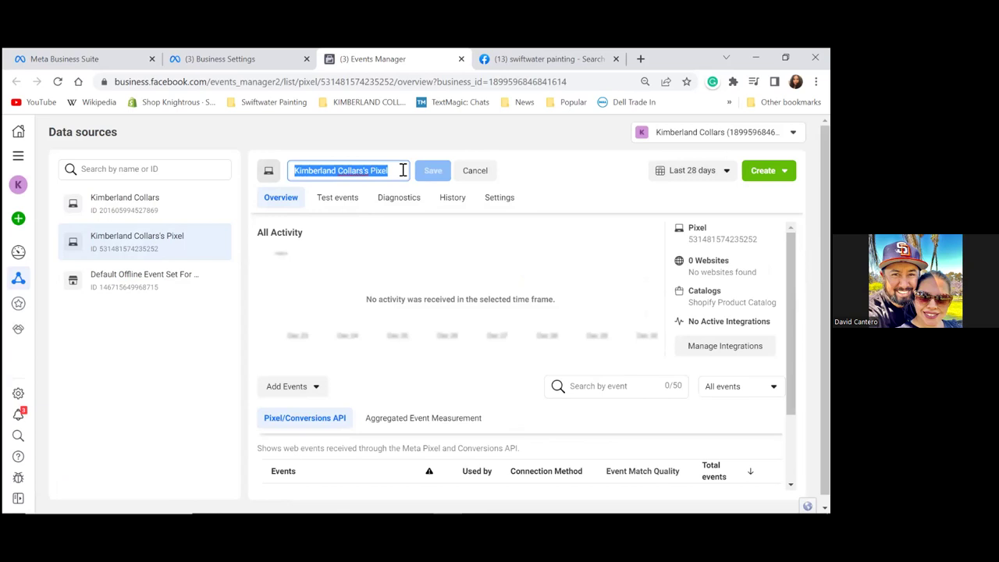
type("Swiftwat")
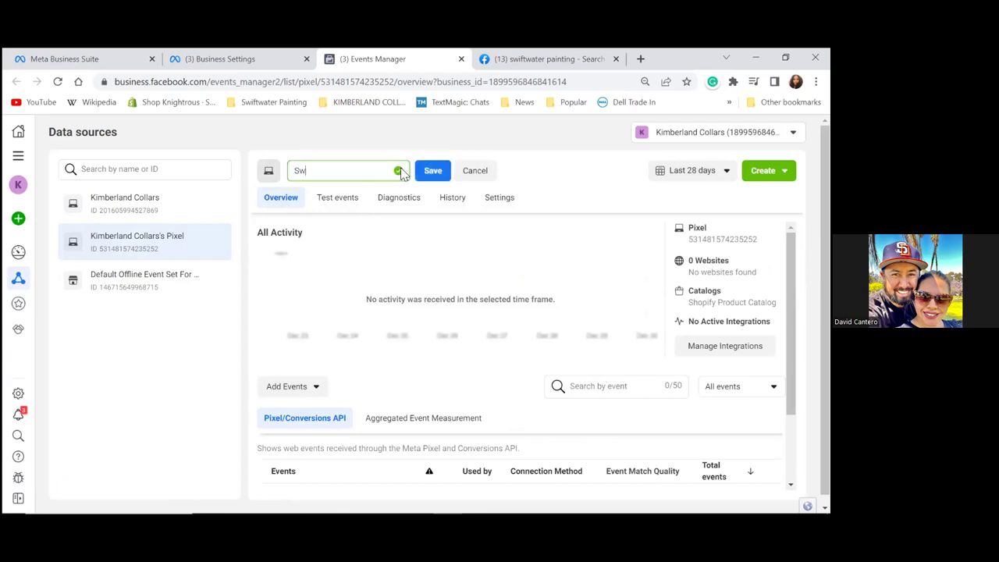
type("er Painting")
left_click(431, 171)
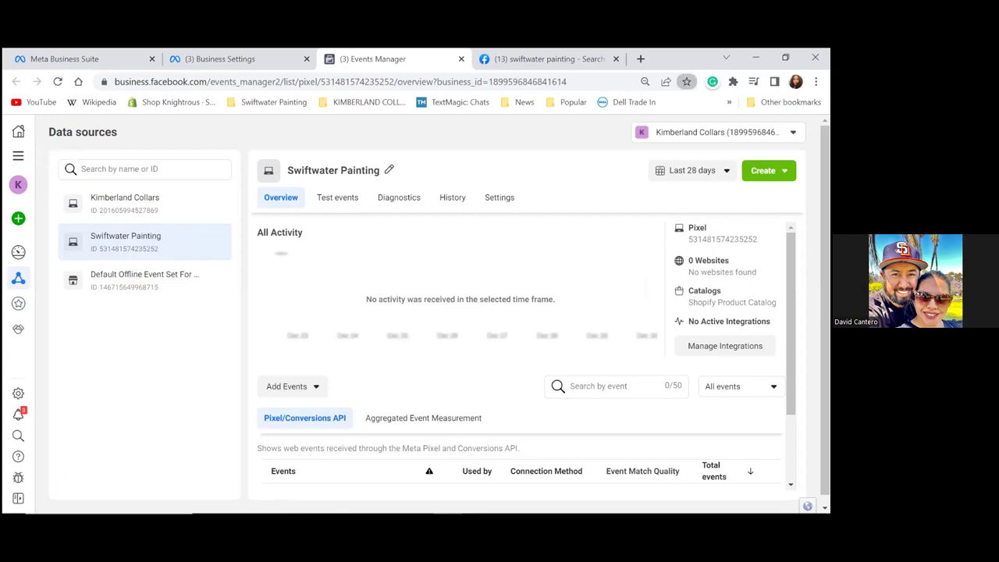
Step: Bookmark the pixel's overview page as "Pixel" in the FB Business Manager folder
left_click(685, 81)
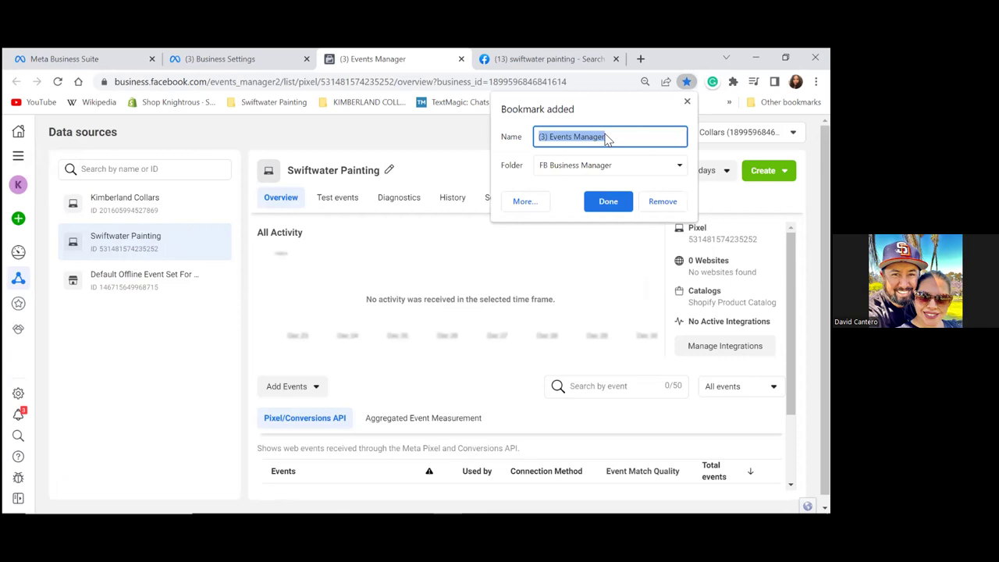
type("Pixel")
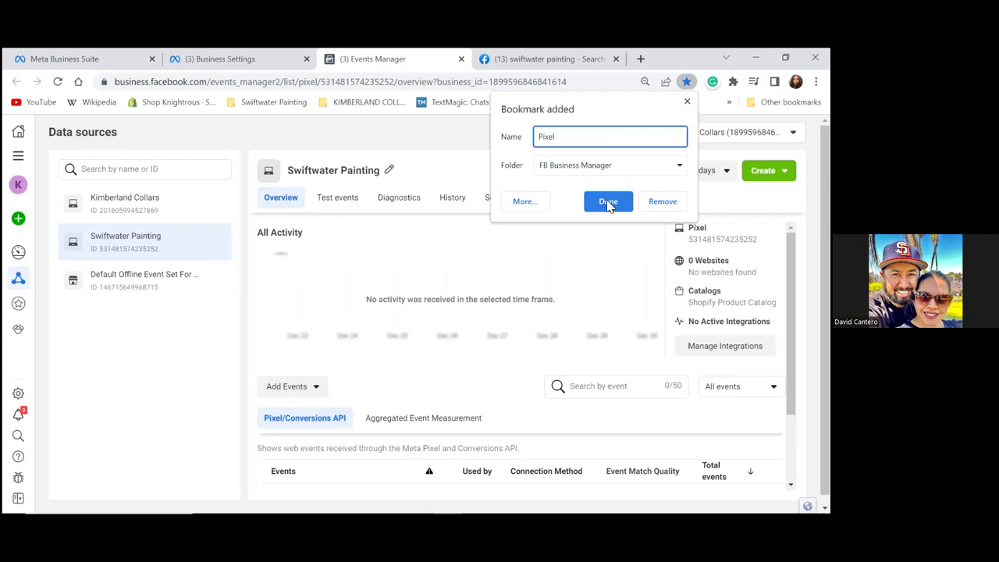
left_click(608, 203)
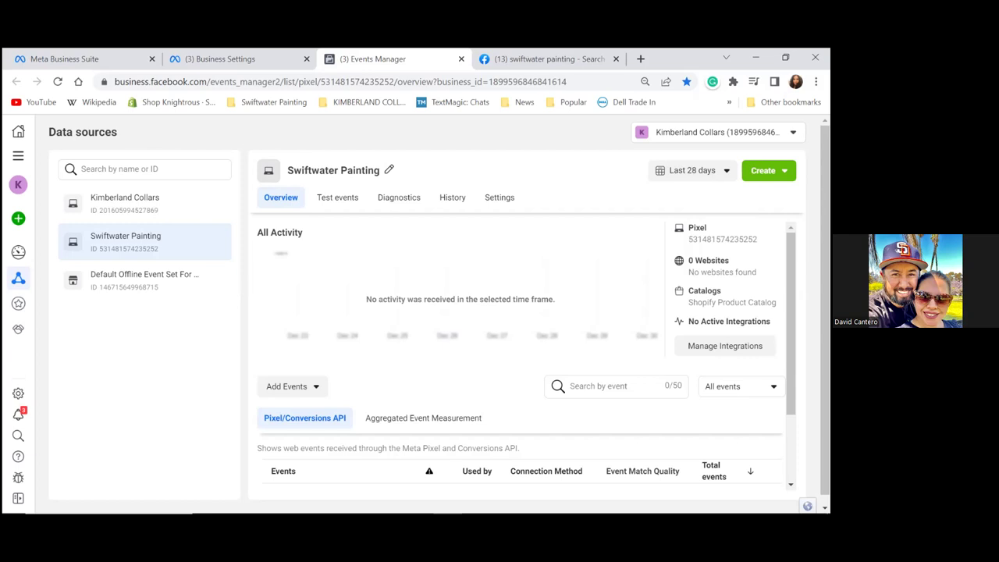
Step: Start adding events from a new website with manual code installation and copy the pixel's base code
mouse_move(15, 262)
left_click(317, 387)
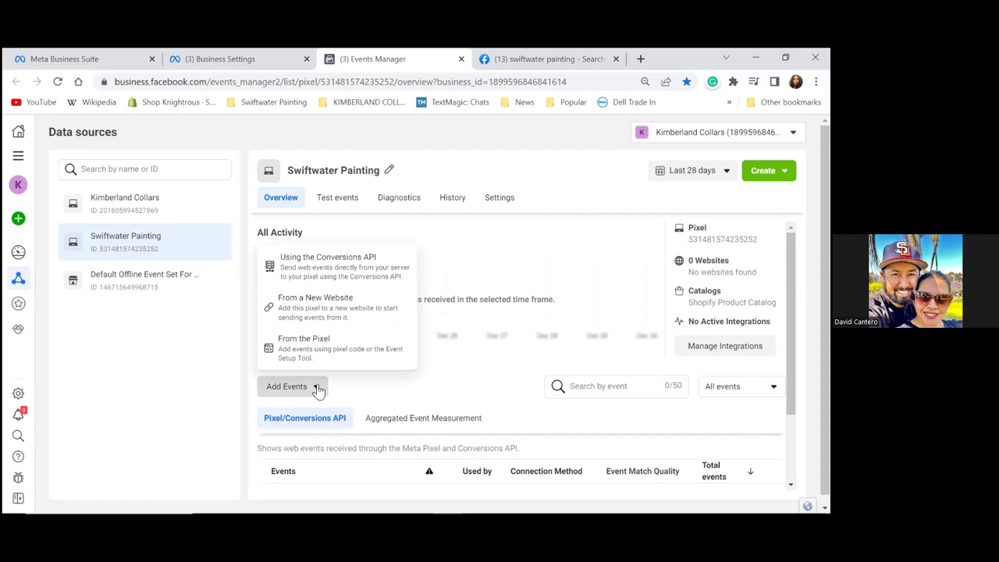
left_click(349, 307)
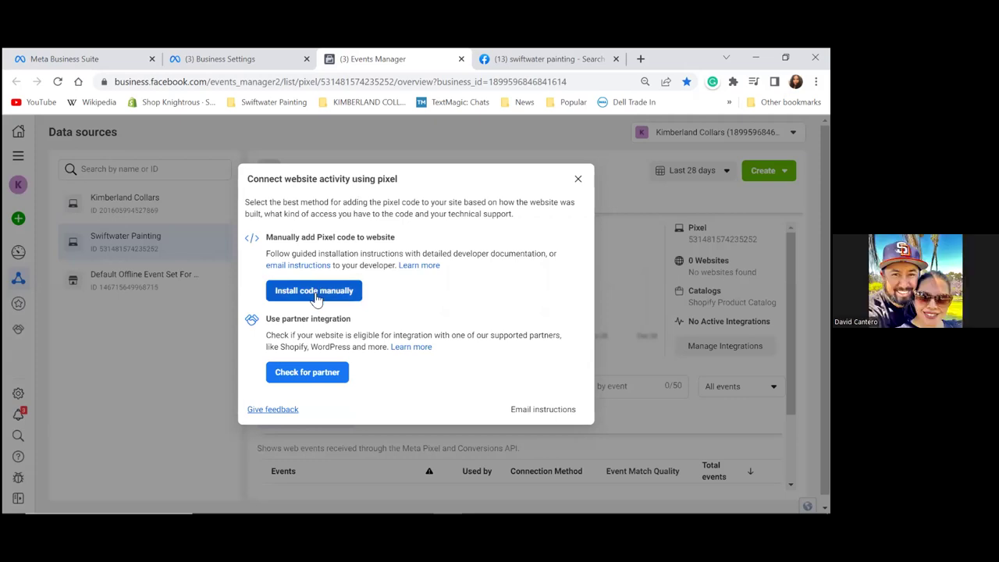
left_click(316, 290)
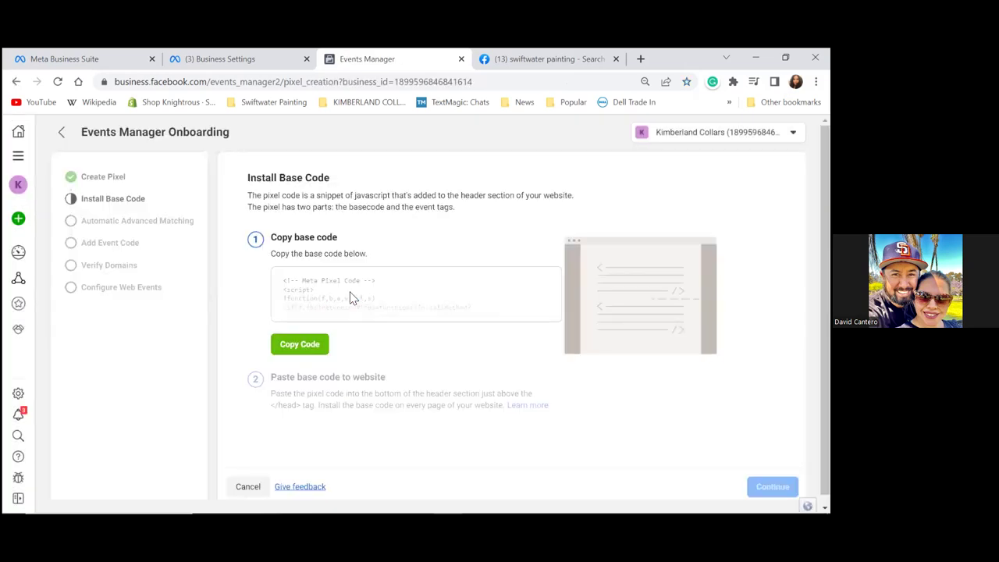
left_click(299, 346)
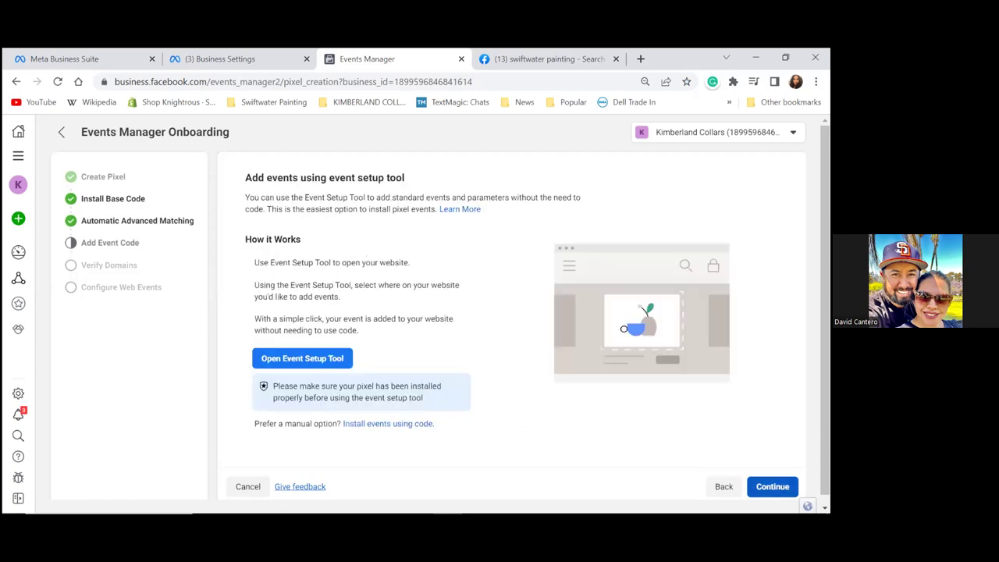
Step: Return to Automatic Advanced Matching, keep it on with every customer information type enabled, and continue
left_click(724, 486)
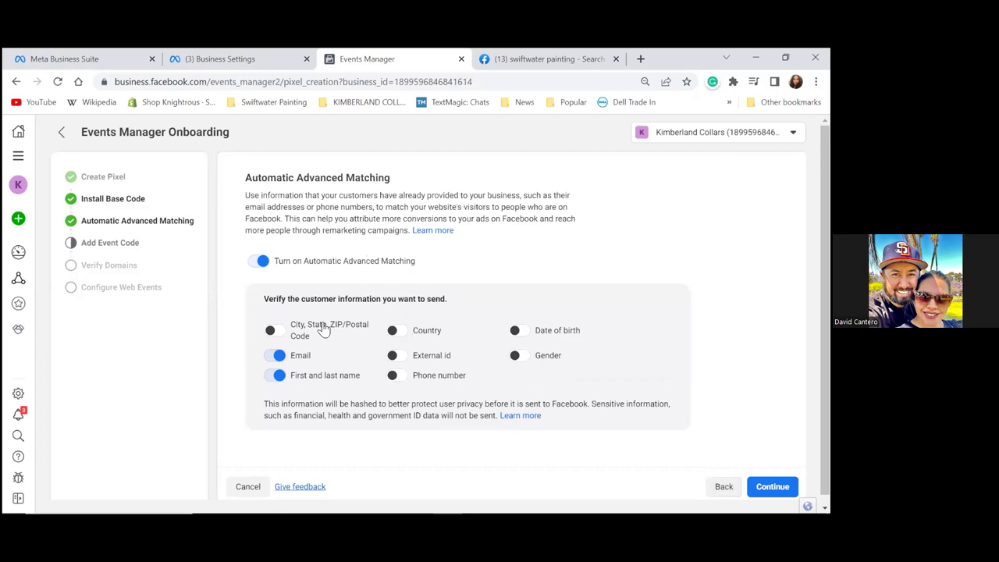
left_click(271, 331)
left_click(259, 263)
left_click(260, 264)
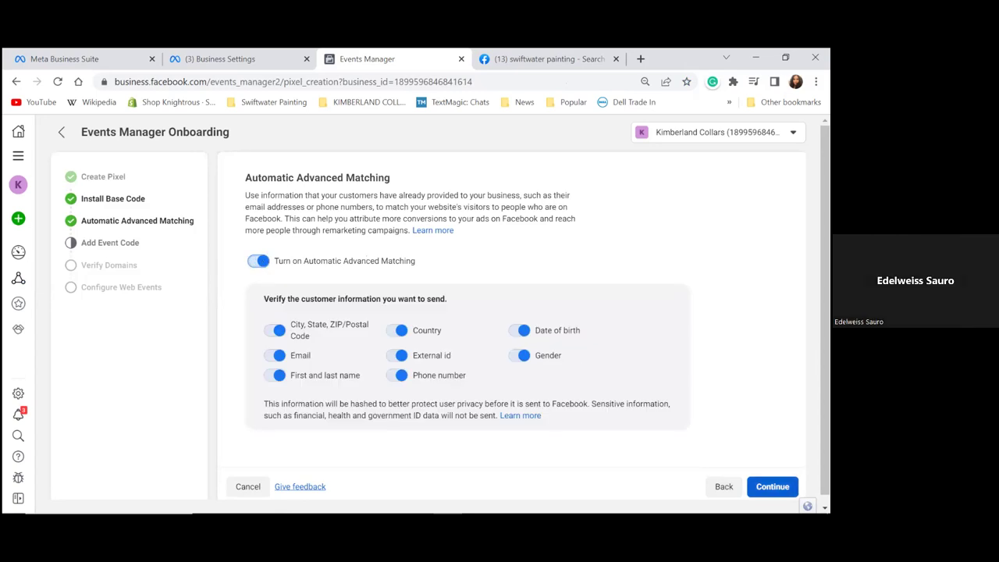
left_click(771, 486)
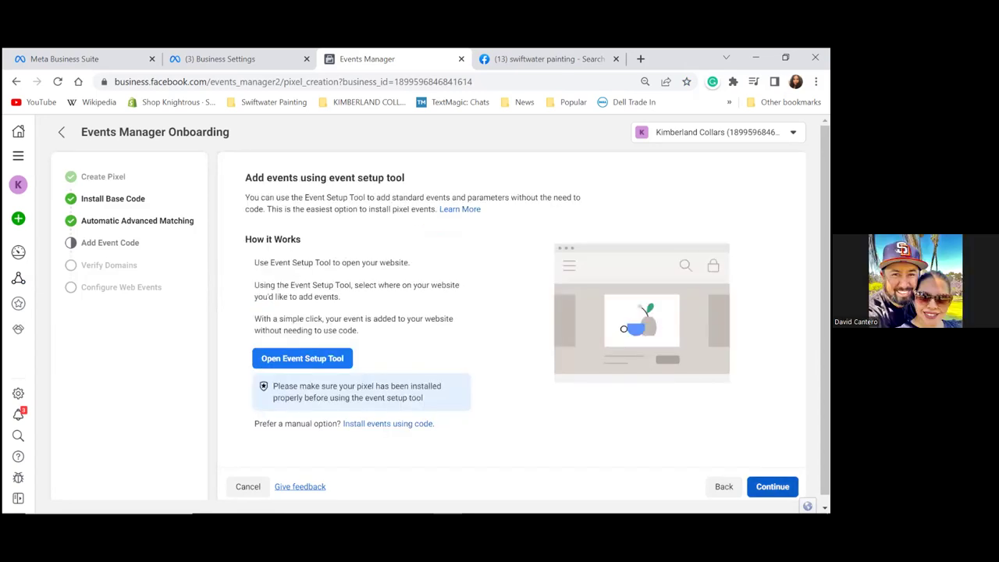
Step: Skip through the event setup tool, domain verification and web event configuration, and go to the pixel overview
left_click(771, 486)
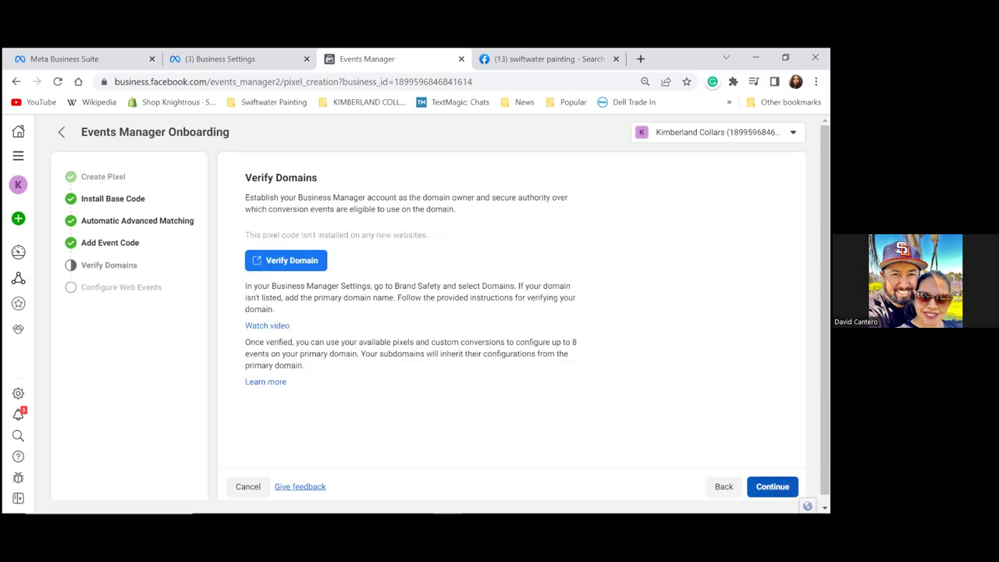
left_click(771, 486)
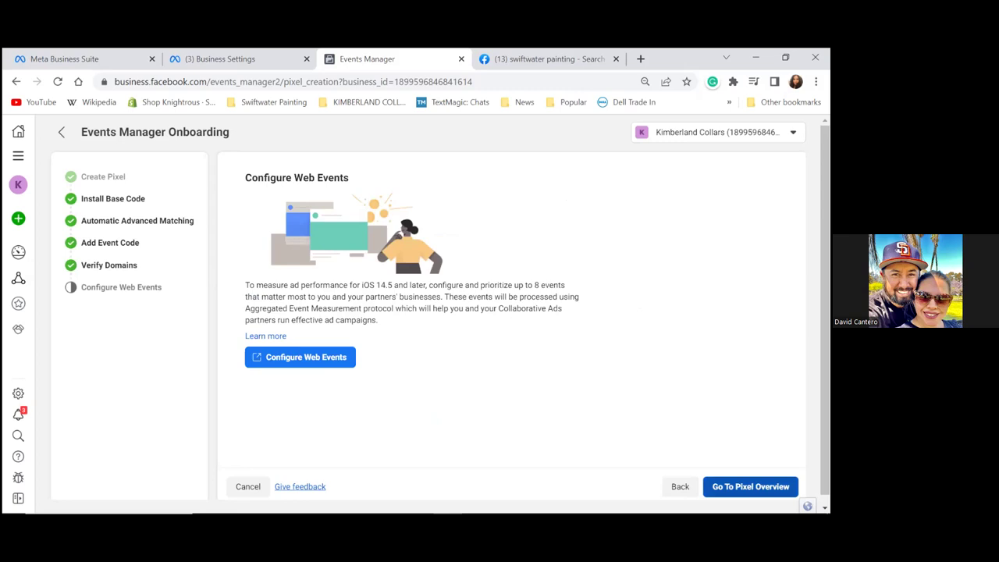
left_click(750, 486)
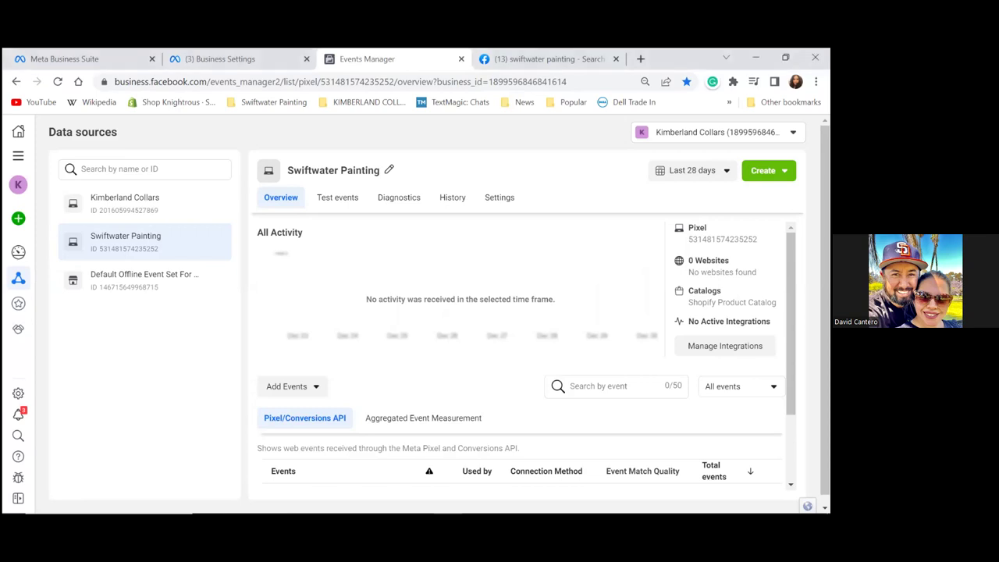
Step: Open the business's Custom Conversions page and bookmark it as "Custom Conversions" in the FB Business Manager folder
mouse_move(19, 290)
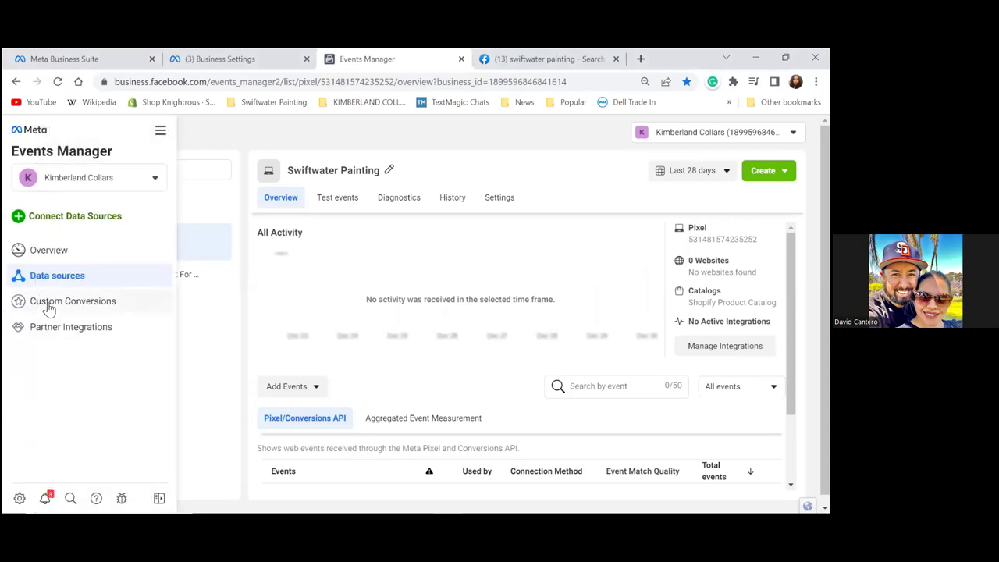
left_click(48, 308)
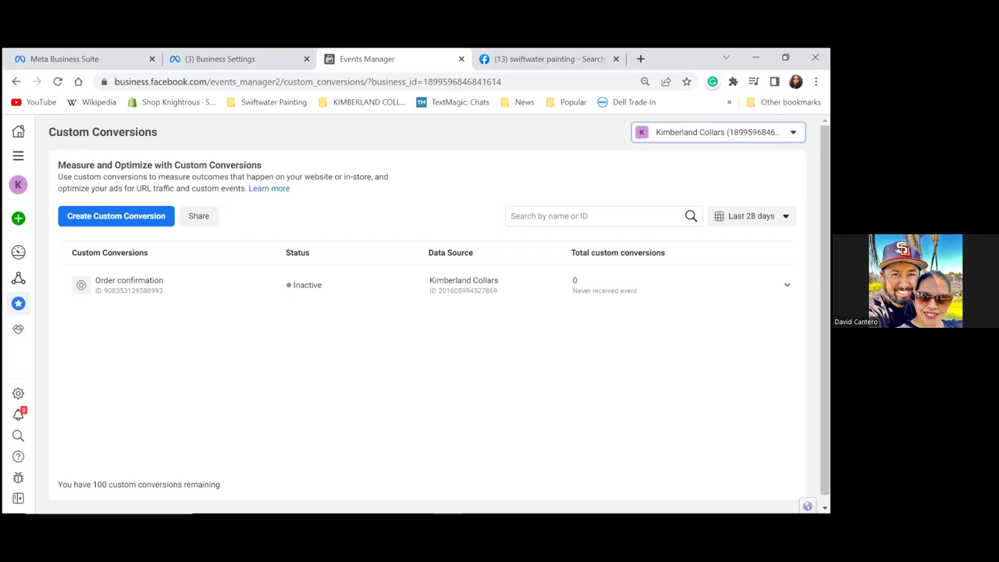
left_click(718, 132)
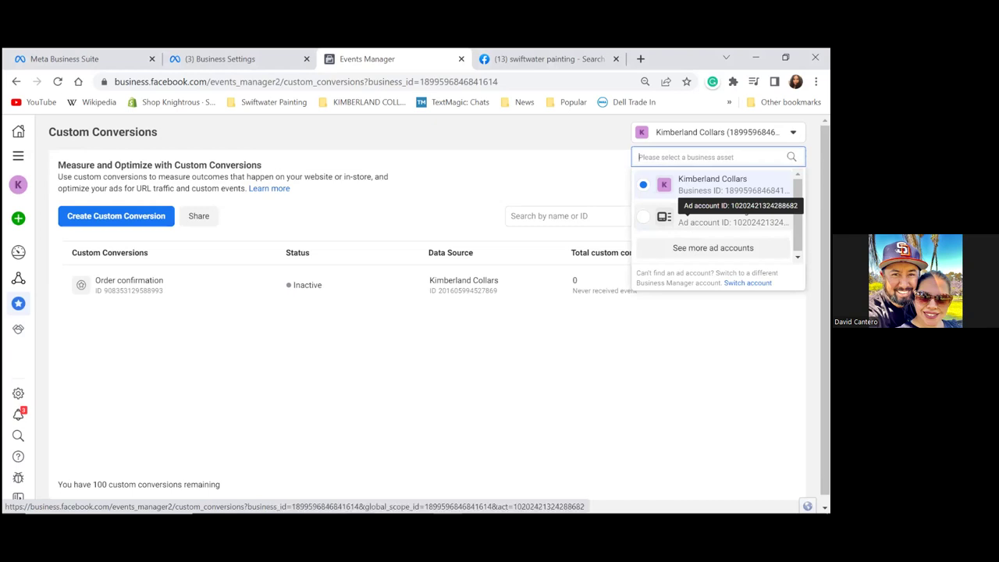
left_click(635, 379)
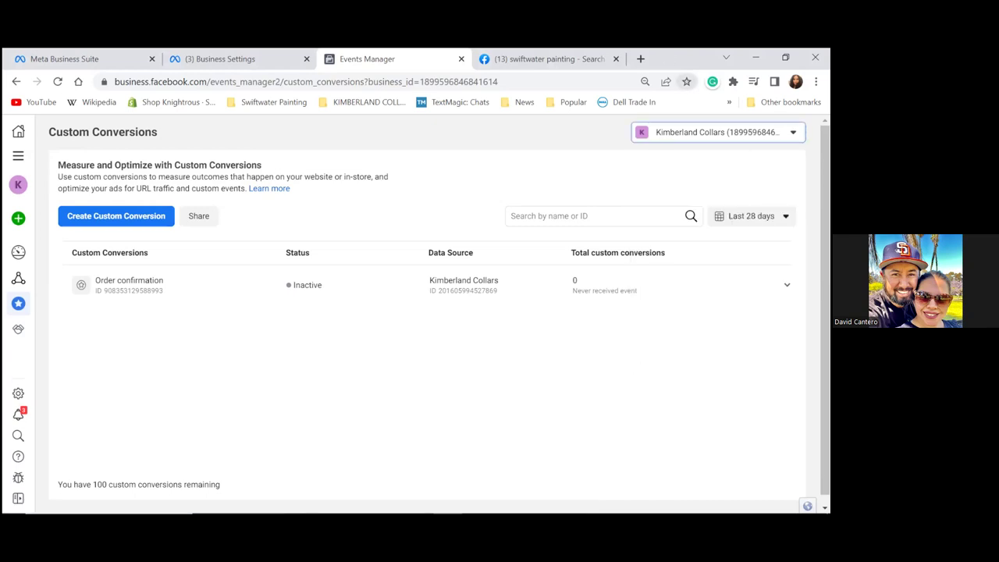
key("ctrl+d")
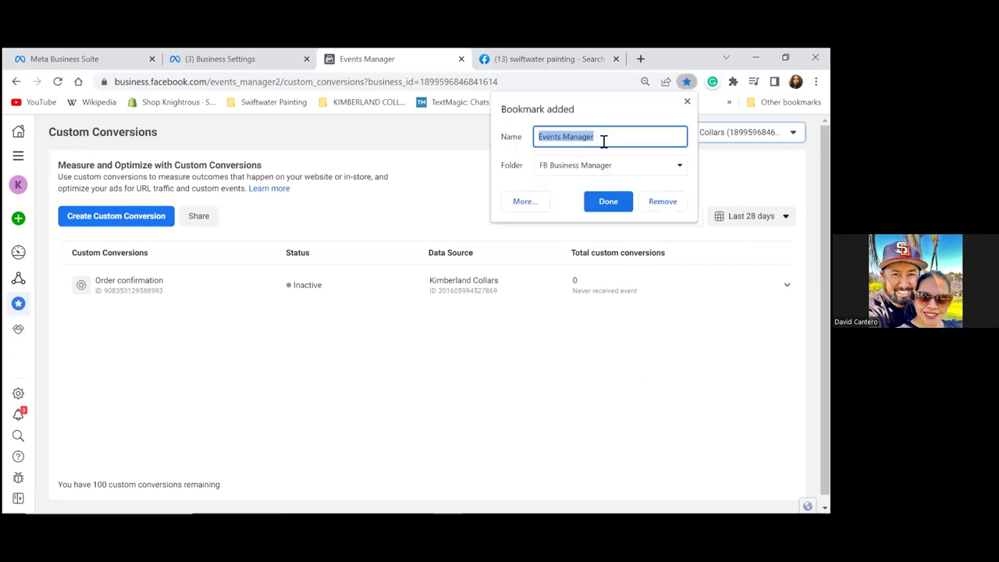
type("Custom Conversions")
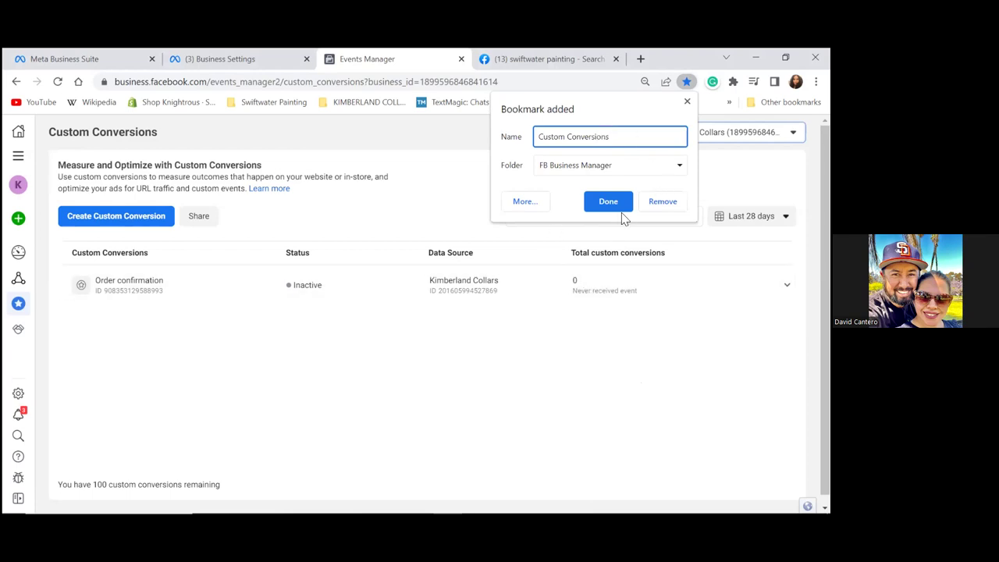
left_click(608, 202)
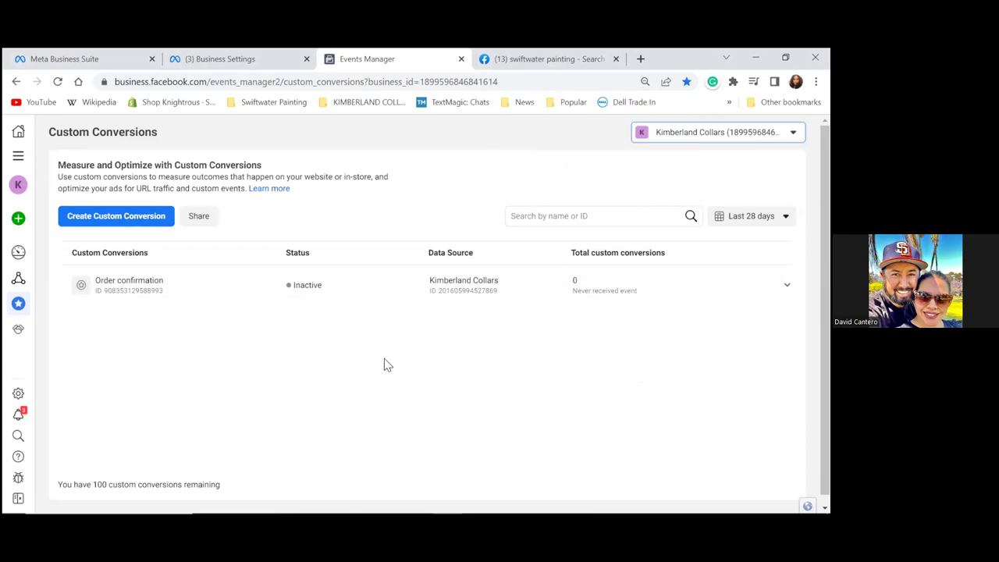
Step: Expand the Order confirmation custom conversion, dismiss the sharing tip and review its event, rules and value
left_click(123, 289)
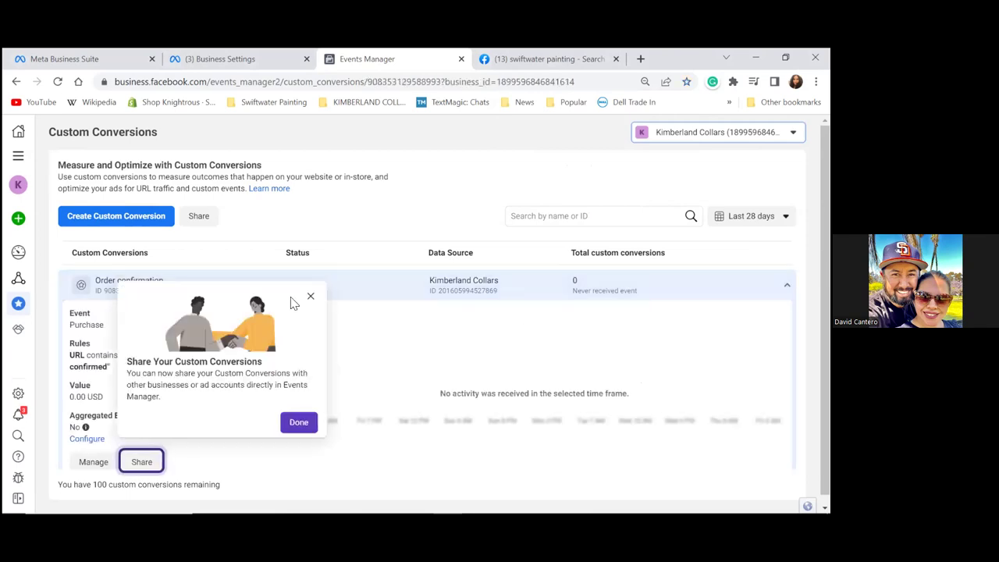
left_click(460, 337)
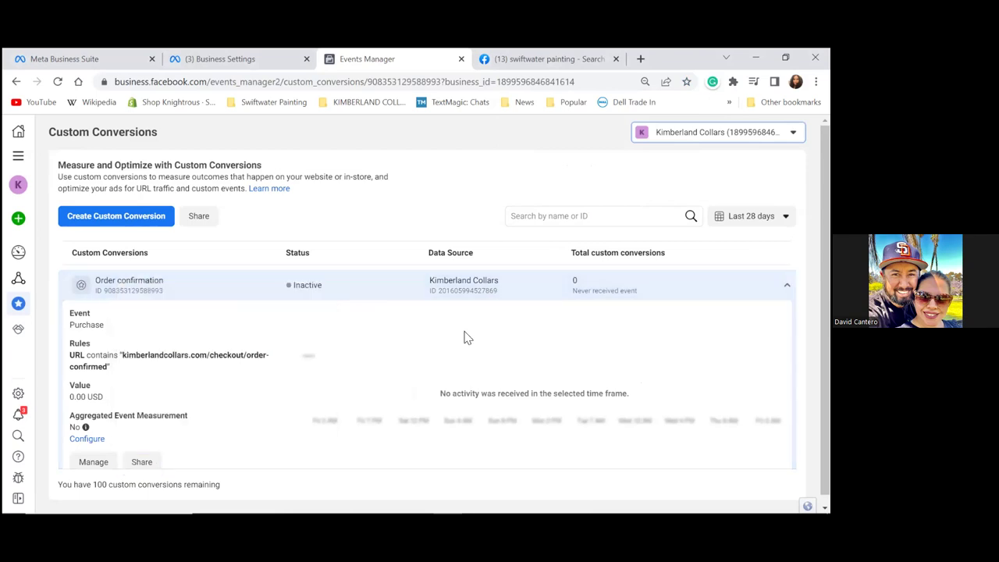
scroll(468, 337, "down", 1)
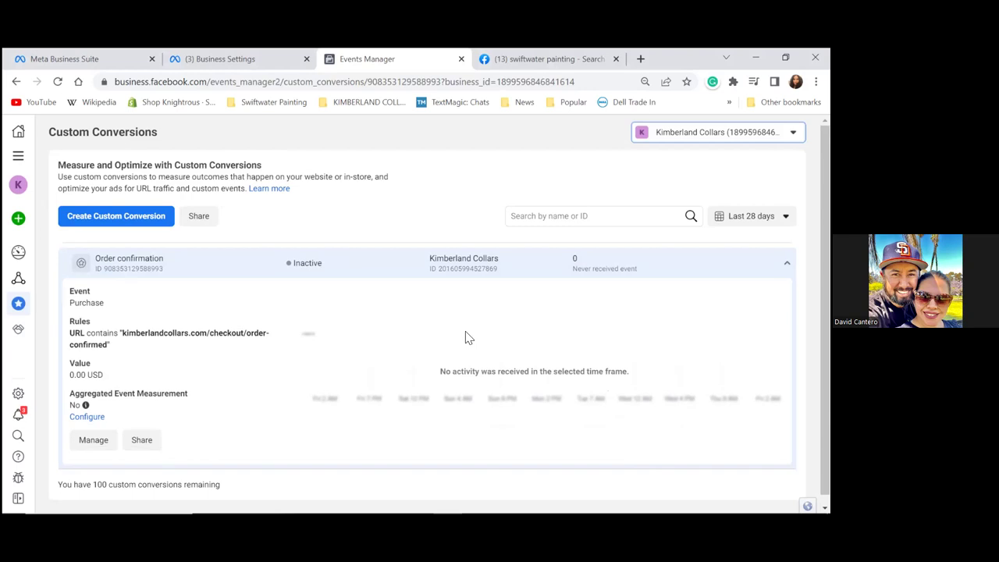
scroll(468, 337, "down", 1)
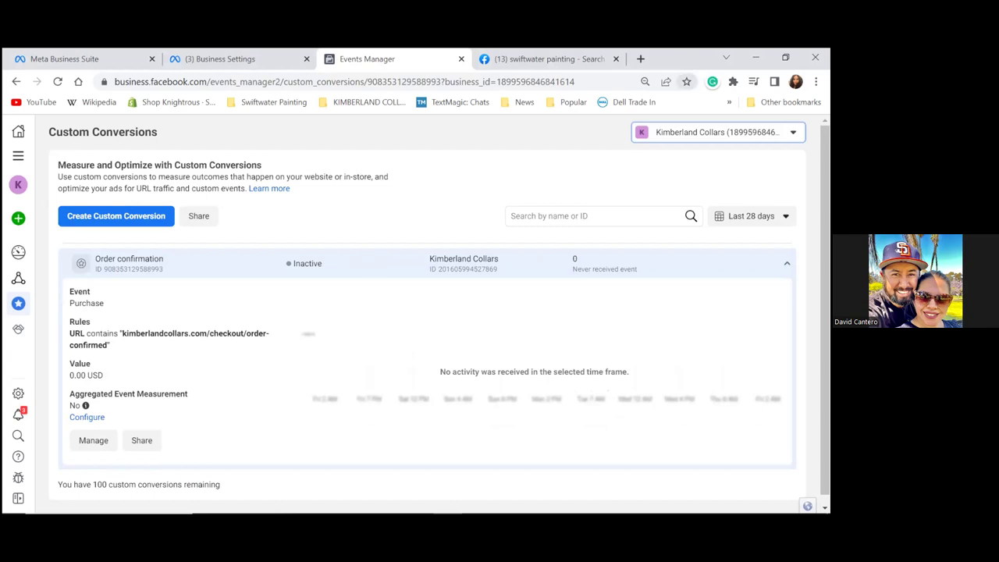
Step: Bookmark the Order confirmation conversion page as "Customer" in the FB Business Manager folder and check the folder's contents
left_click(686, 81)
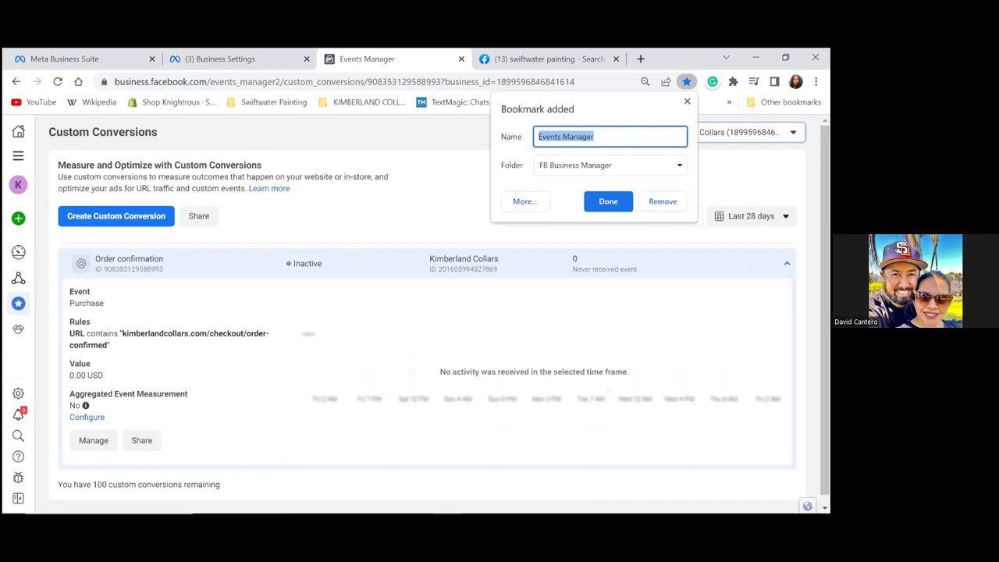
type("Cu")
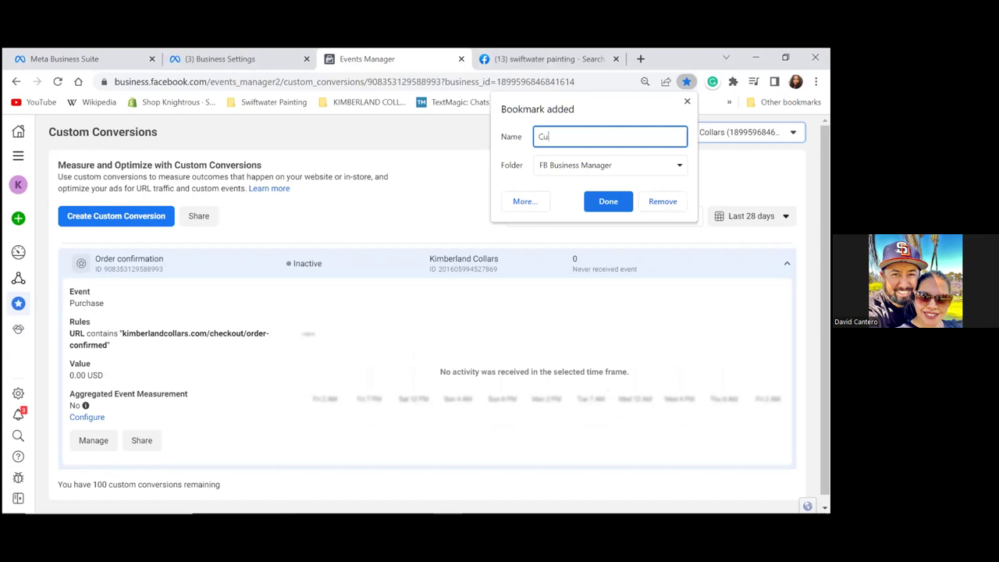
type("stomer")
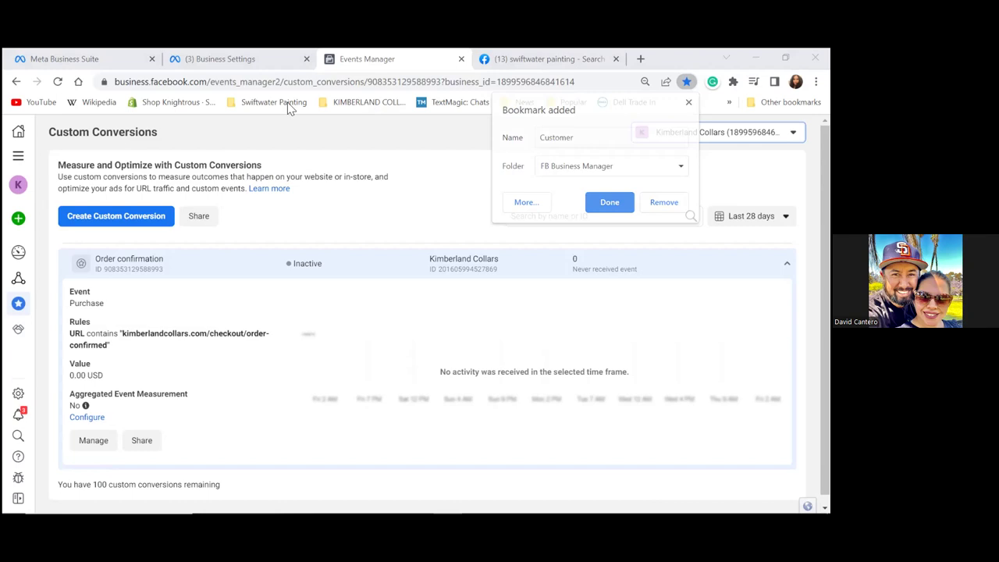
mouse_move(285, 136)
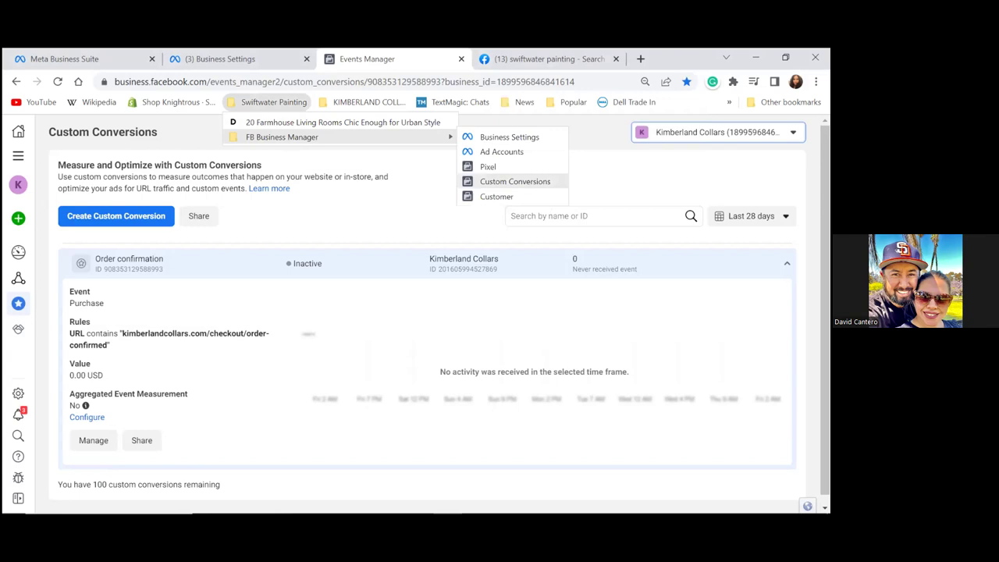
key("Escape")
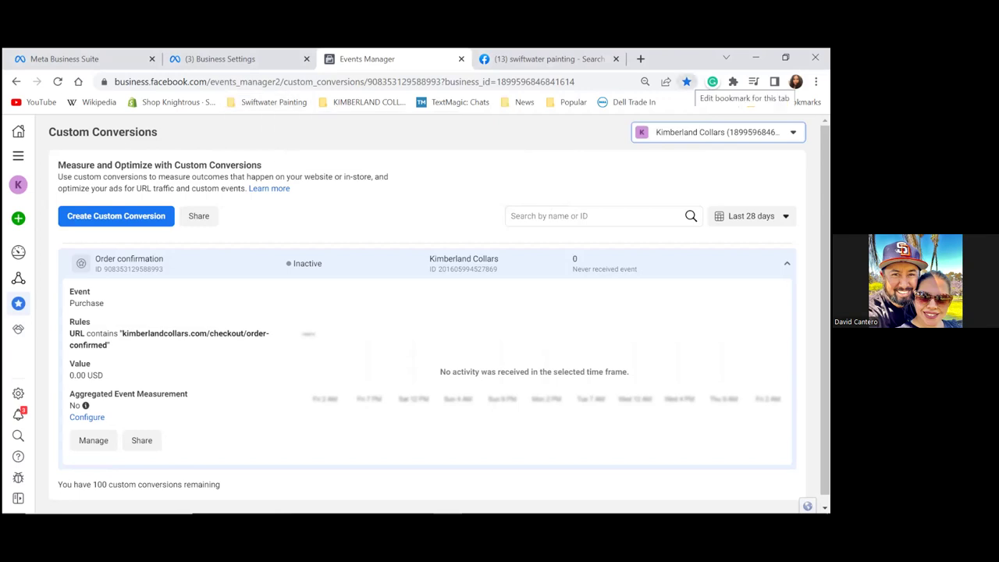
Step: Remove the bookmark saved for the Order confirmation custom conversion page
left_click(686, 81)
type("Customer")
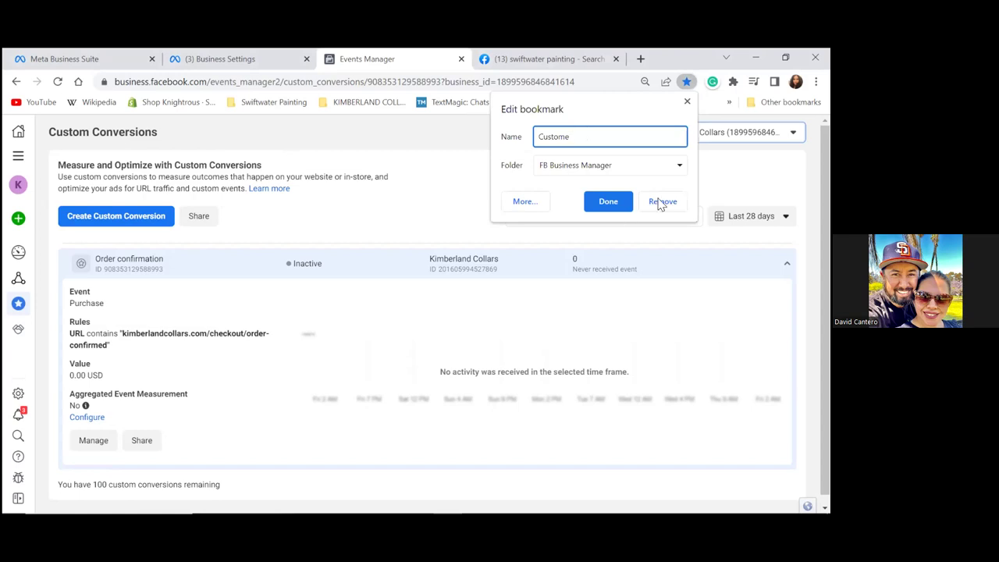
left_click(443, 180)
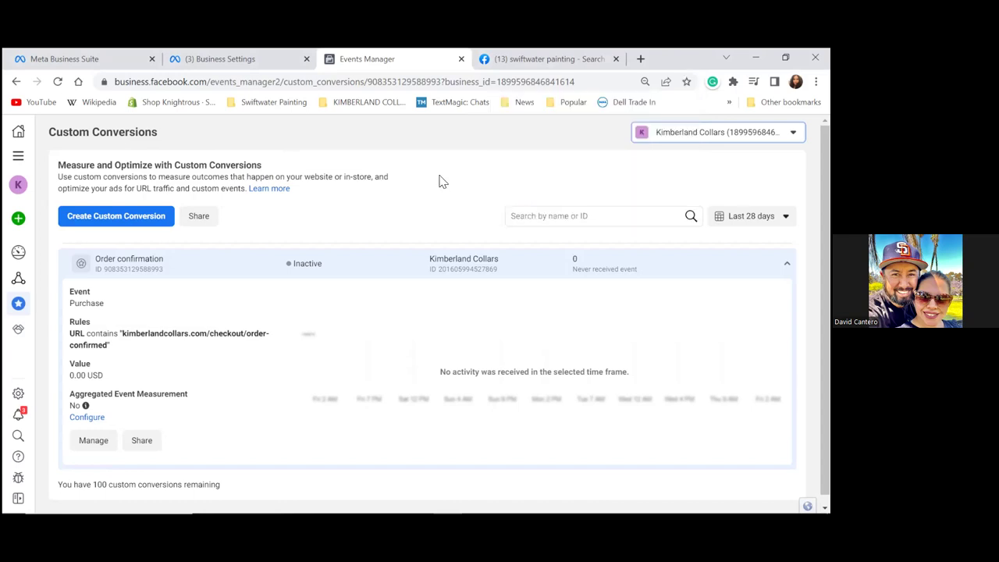
Step: Open the Audiences page of the Swiftwater Painting ad account from the full list of business tools
left_click(21, 158)
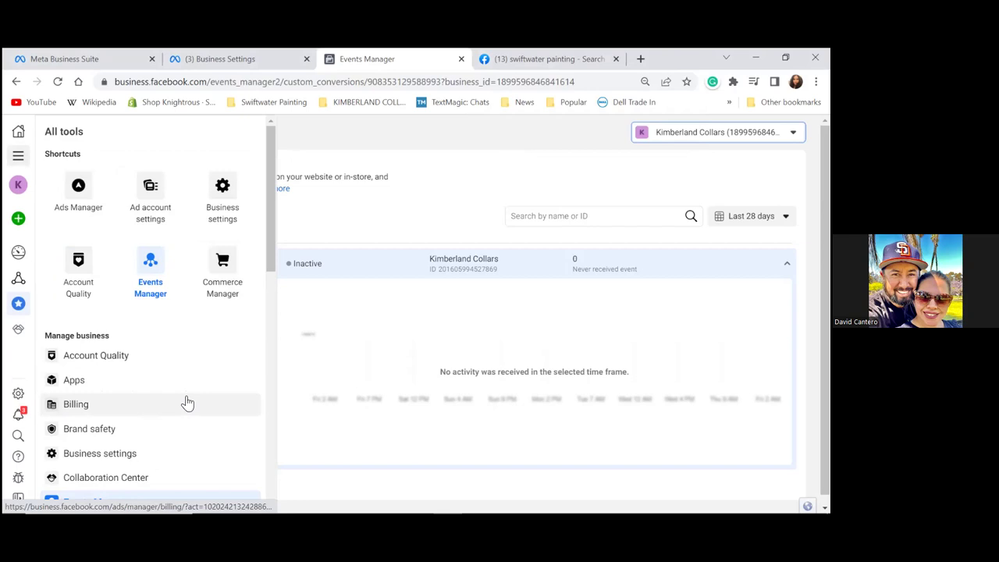
scroll(187, 402, "down", 4)
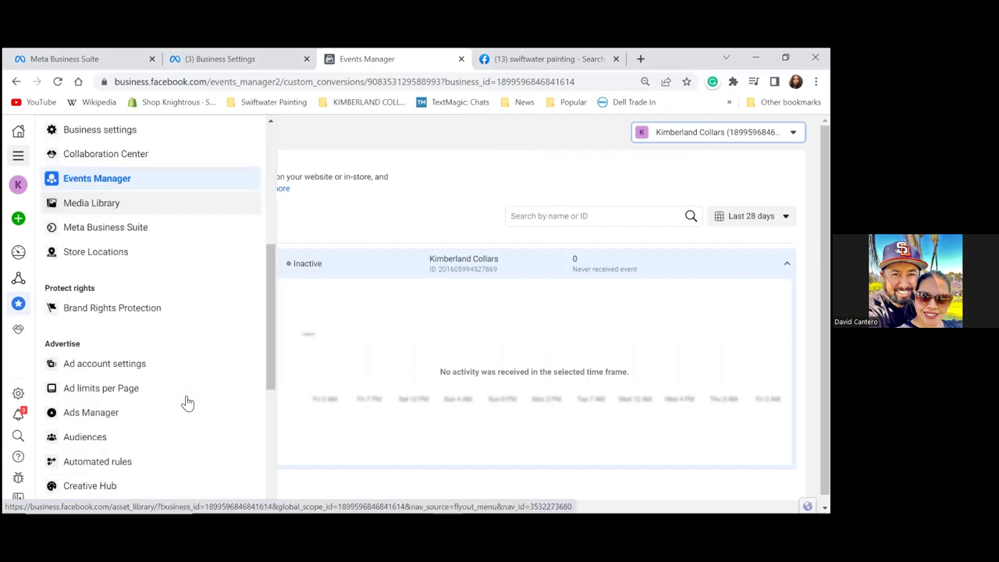
left_click(96, 440)
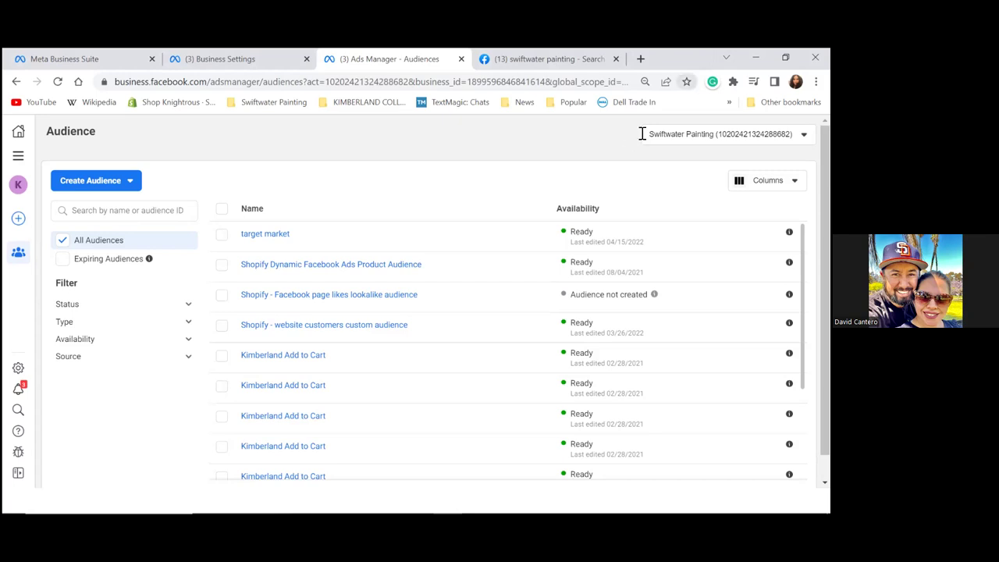
Step: Bookmark the Audiences page as "Custom Audiences" in the FB Business Manager folder
key("ctrl+d")
key("Home")
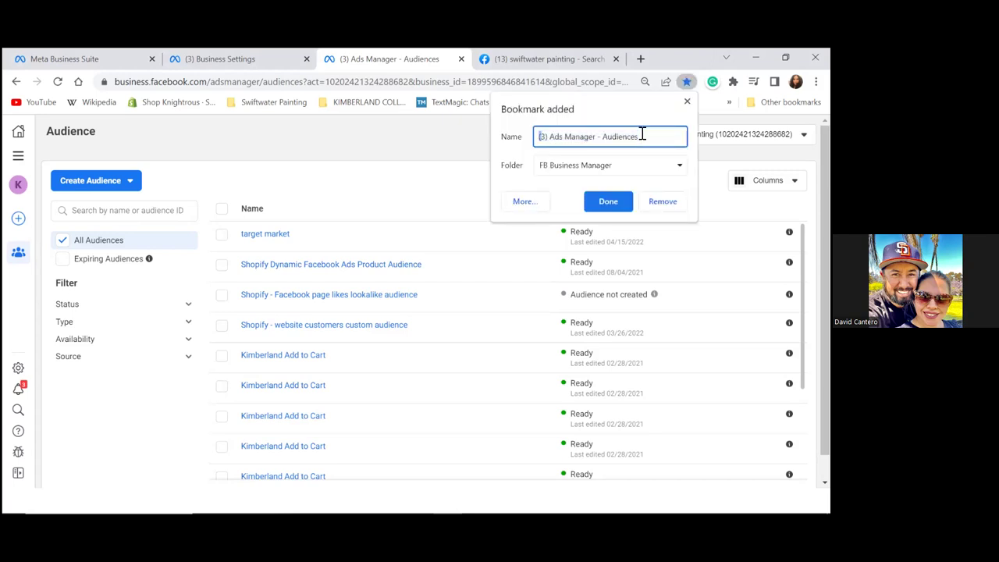
key("ctrl+shift+Right")
key("ctrl+shift+Right")
key("ctrl+shift+Right")
key("ctrl+shift+Right")
key("Delete")
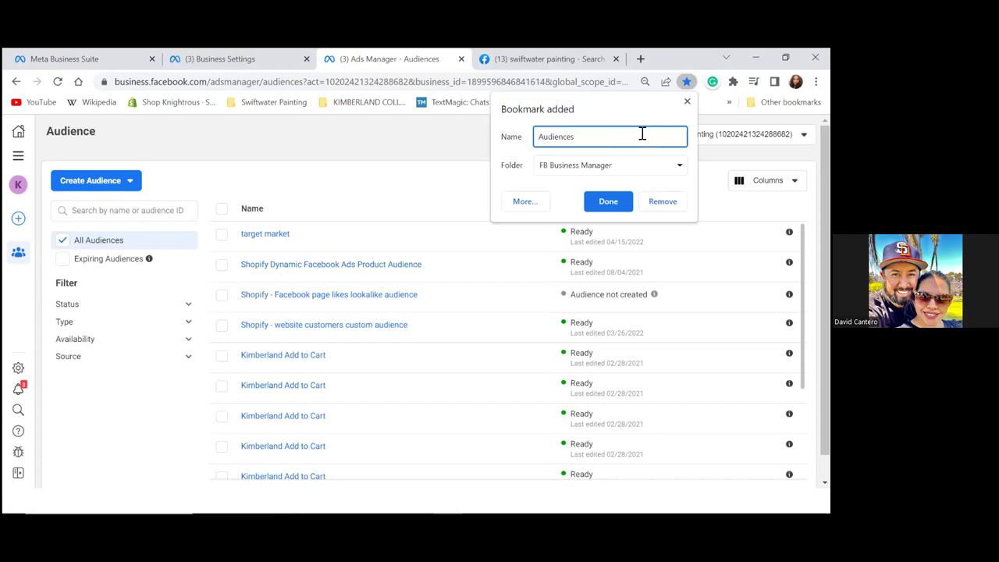
type("Custom")
left_click(601, 202)
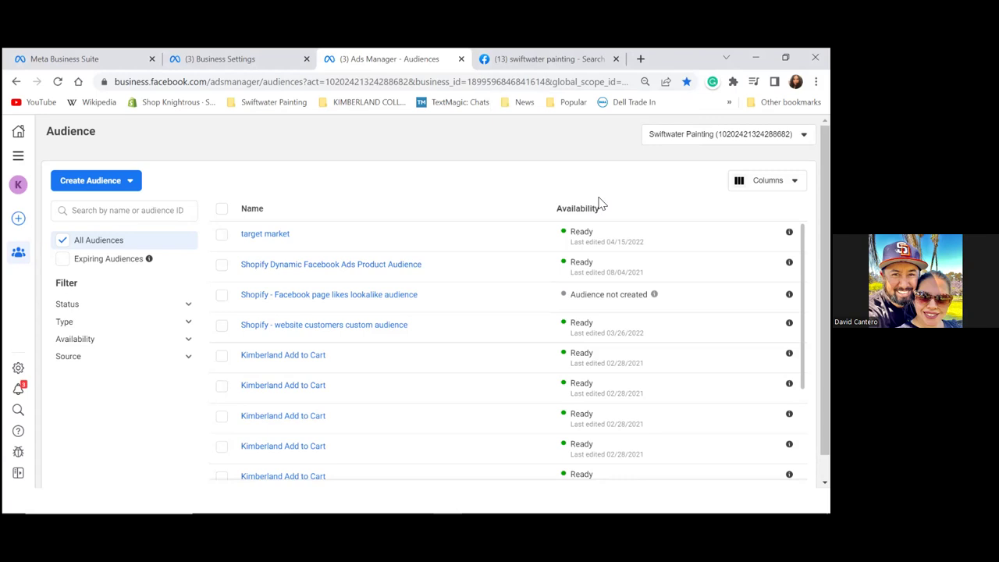
Step: Look through the business tools, open Billing and go to the Swiftwater Painting ad account's payment settings
left_click(18, 158)
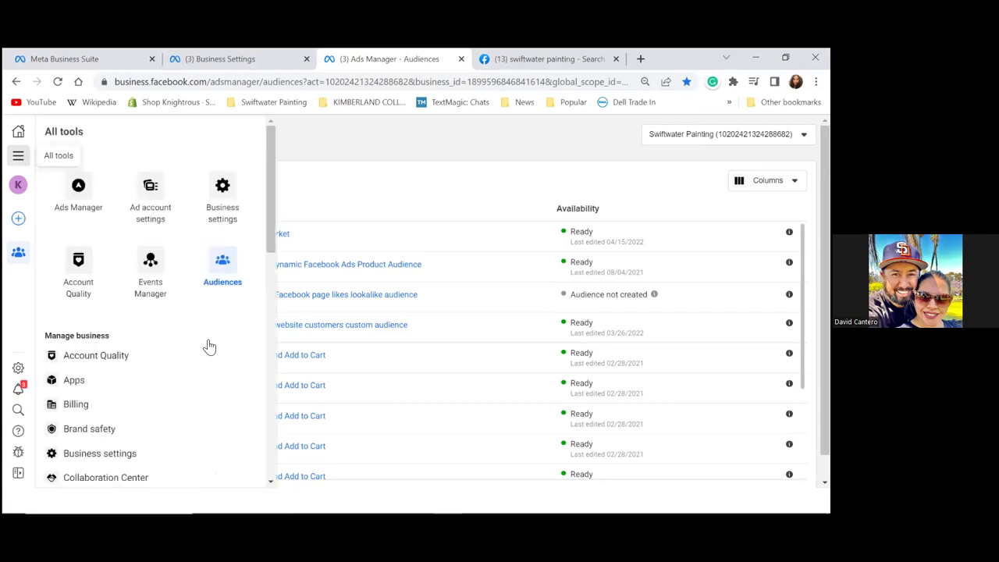
scroll(209, 346, "down", 3)
scroll(209, 347, "down", 2)
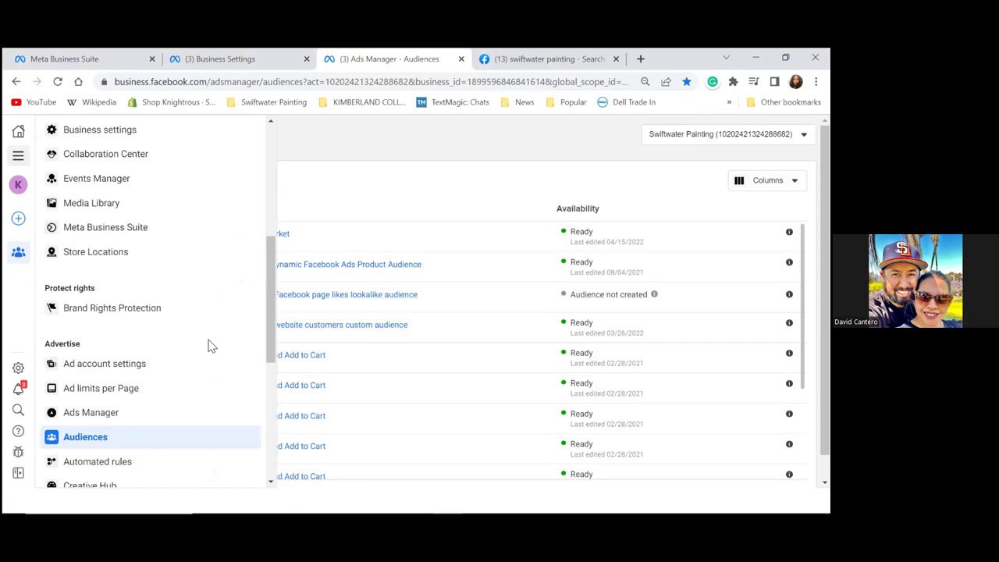
scroll(209, 346, "down", 1)
scroll(209, 347, "down", 2)
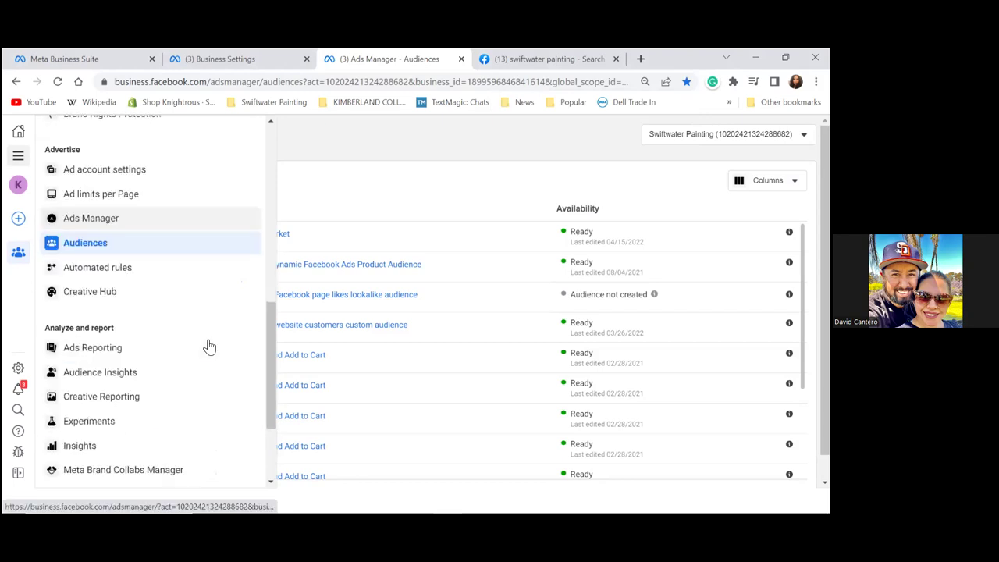
scroll(209, 347, "down", 2)
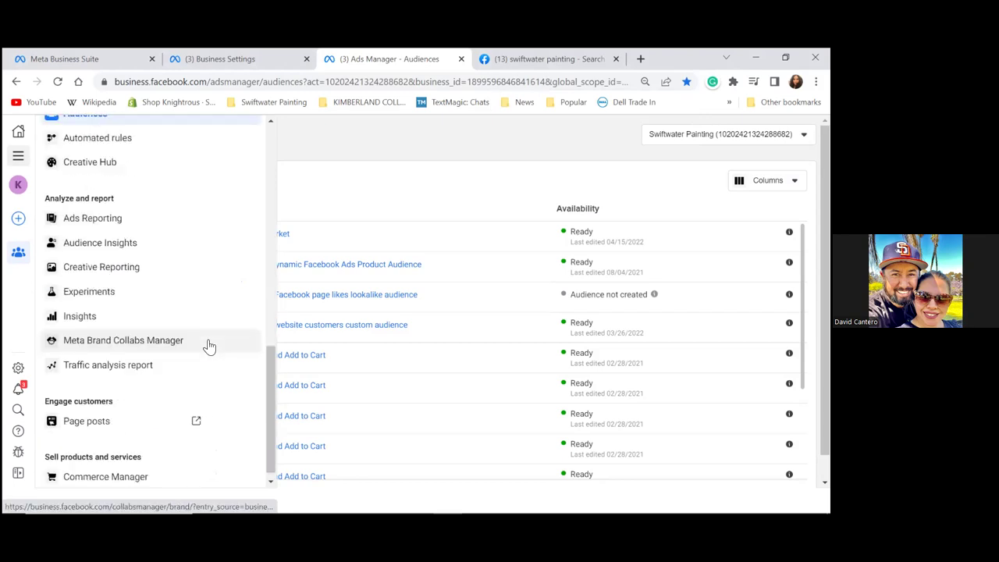
scroll(209, 346, "down", 1)
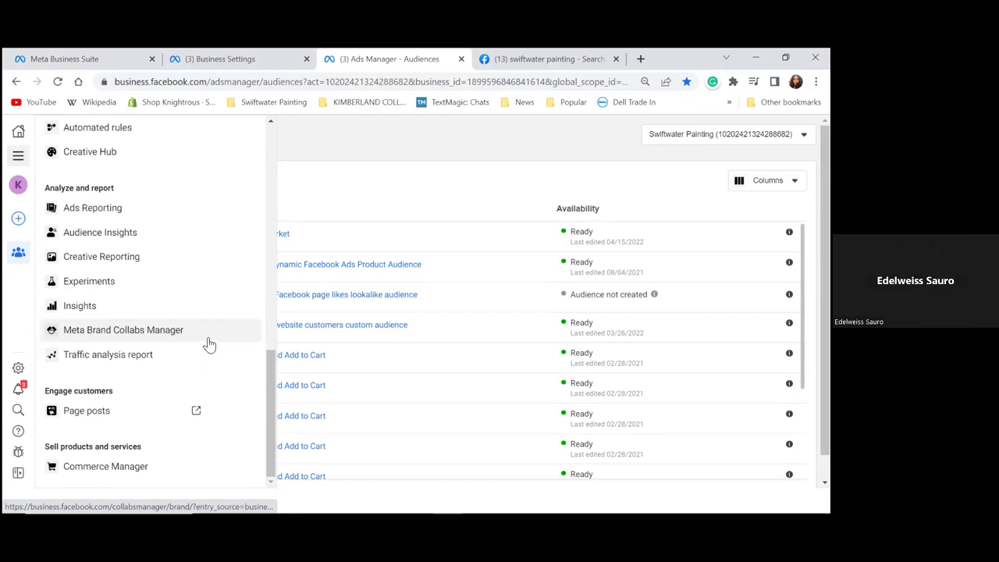
scroll(207, 342, "up", 3)
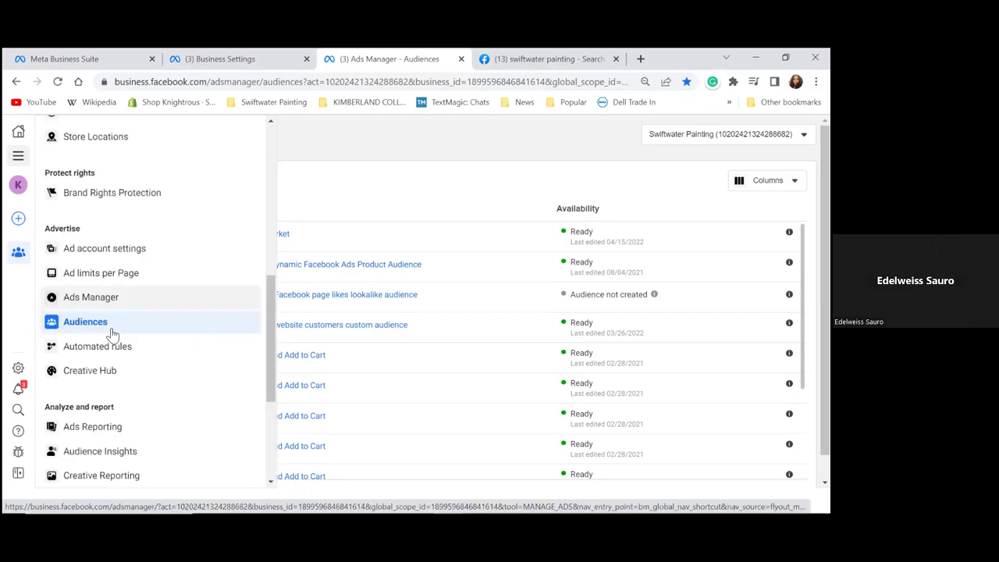
scroll(109, 343, "up", 5)
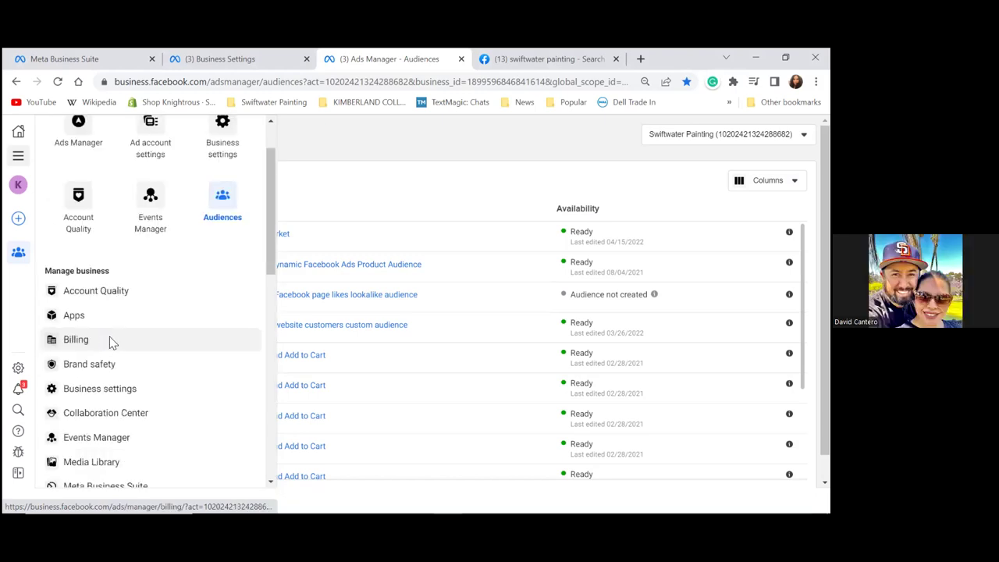
left_click(110, 341)
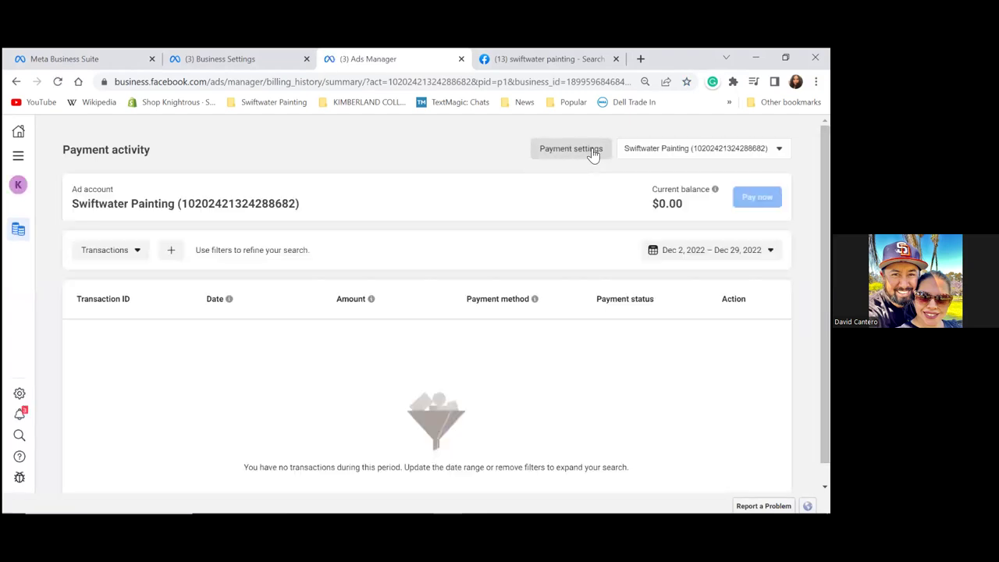
left_click(593, 155)
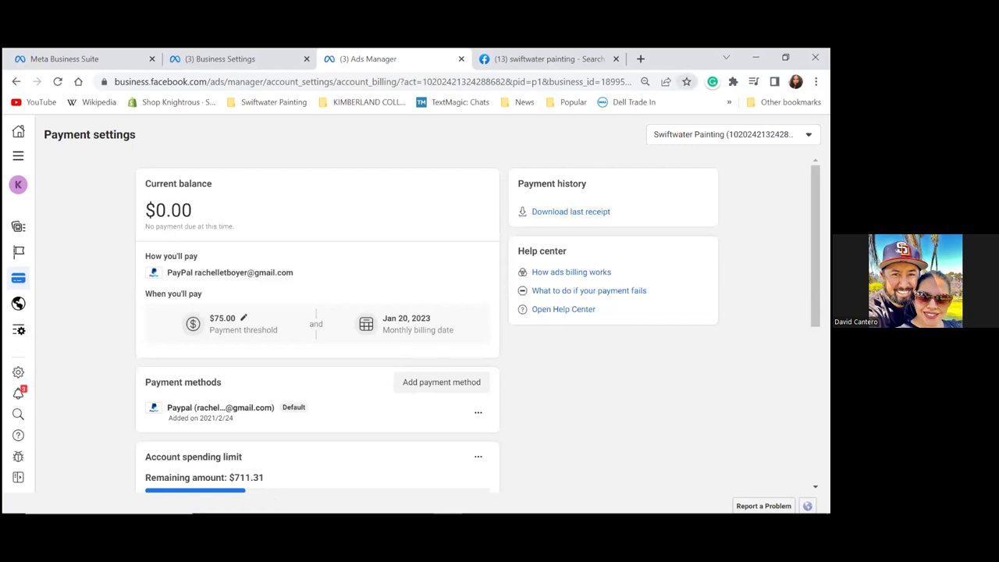
Step: Bookmark the payment settings page as "Billing" in the FB Business Manager folder
key("ctrl+d")
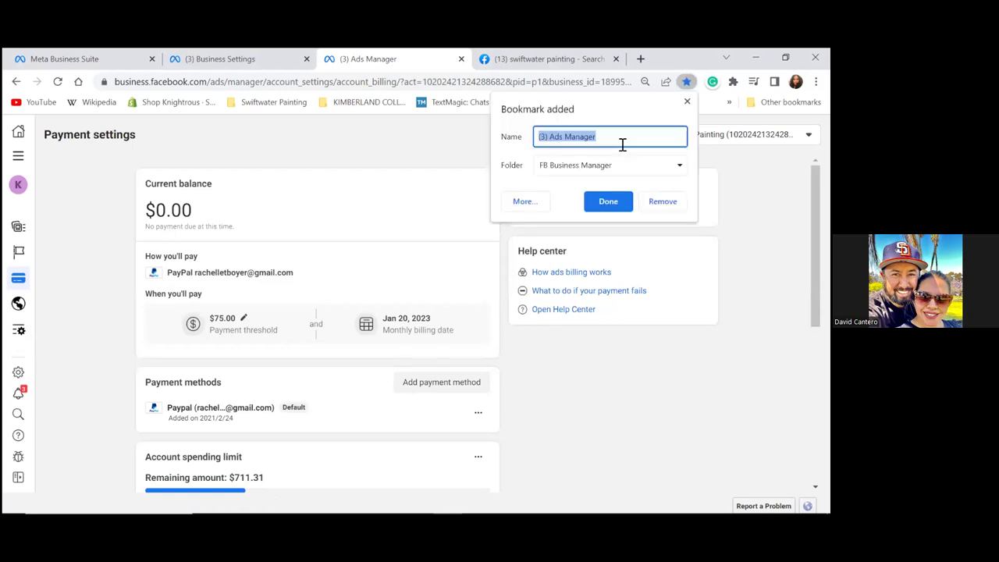
type("Billi")
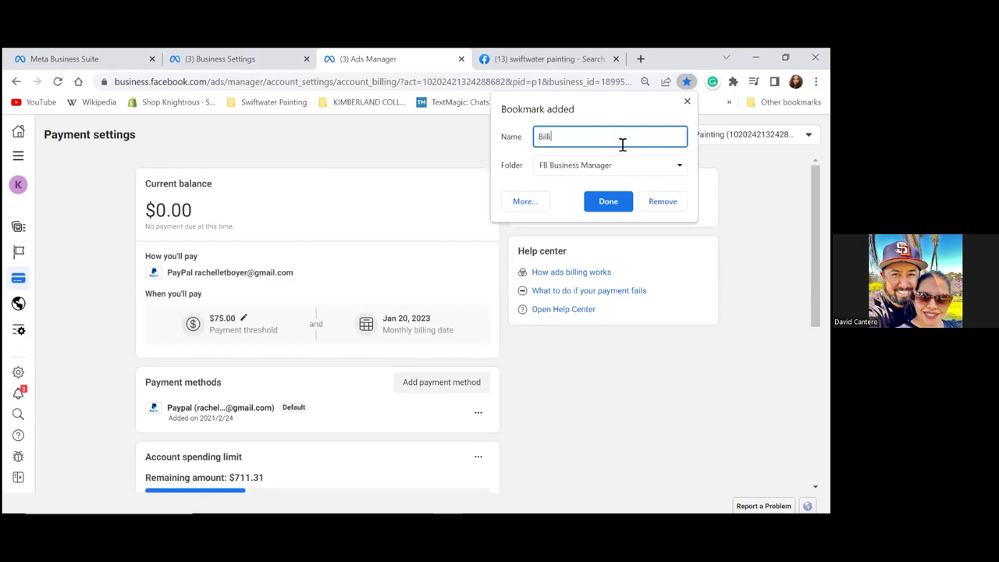
type("ng")
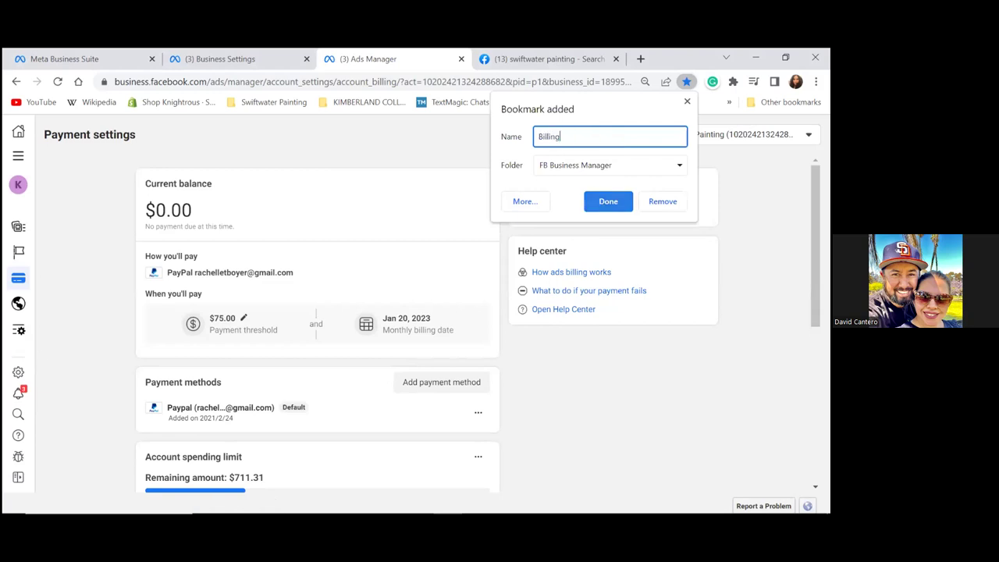
key("Return")
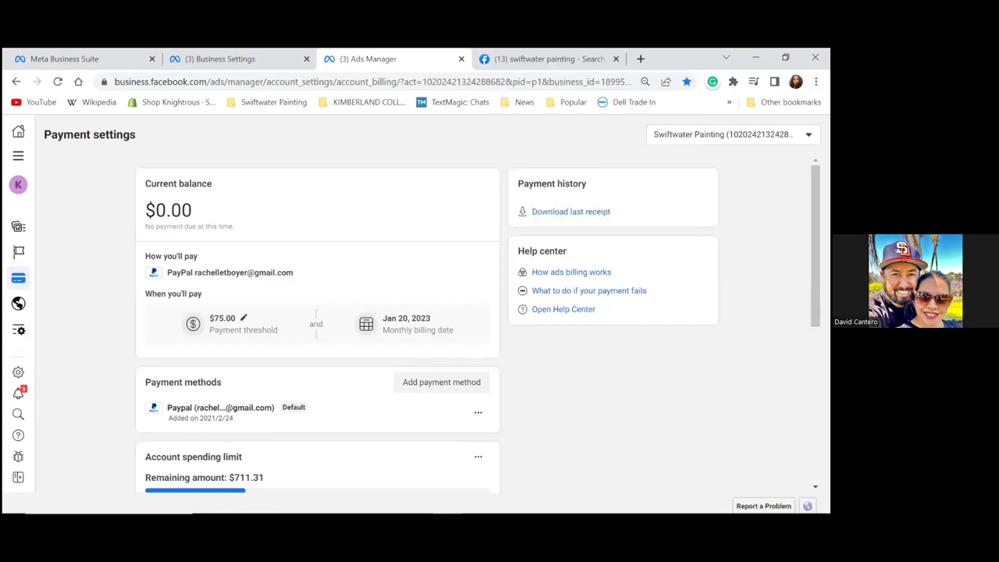
Step: Go to the business settings of Kimberland Collars and open the Domains page under Brand Safety
left_click(19, 158)
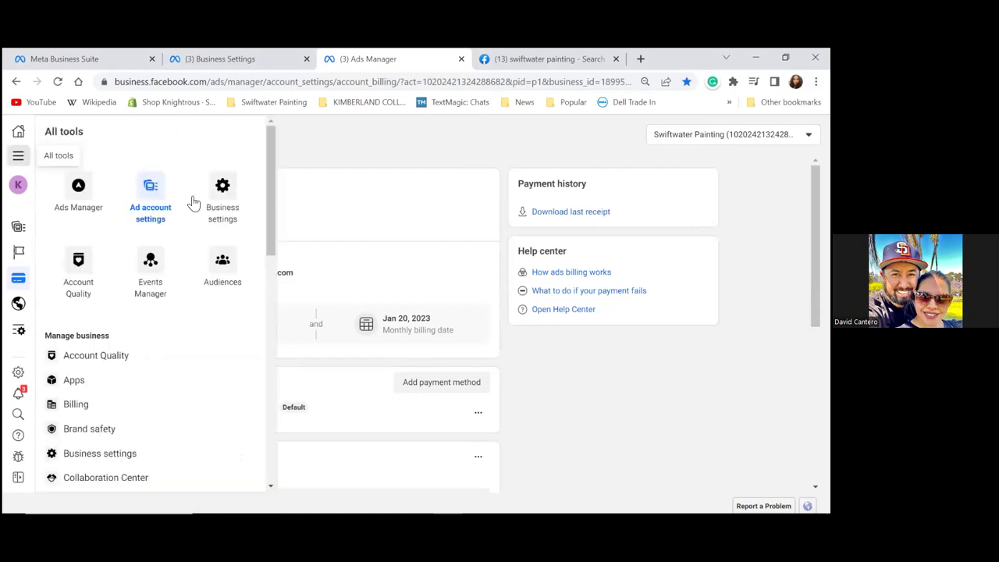
left_click(214, 201)
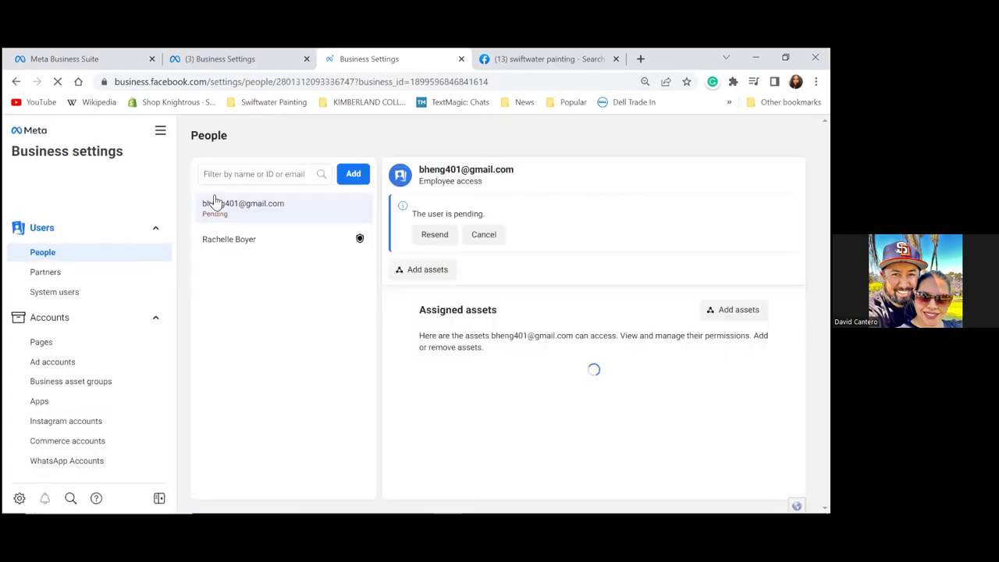
scroll(50, 280, "down", 3)
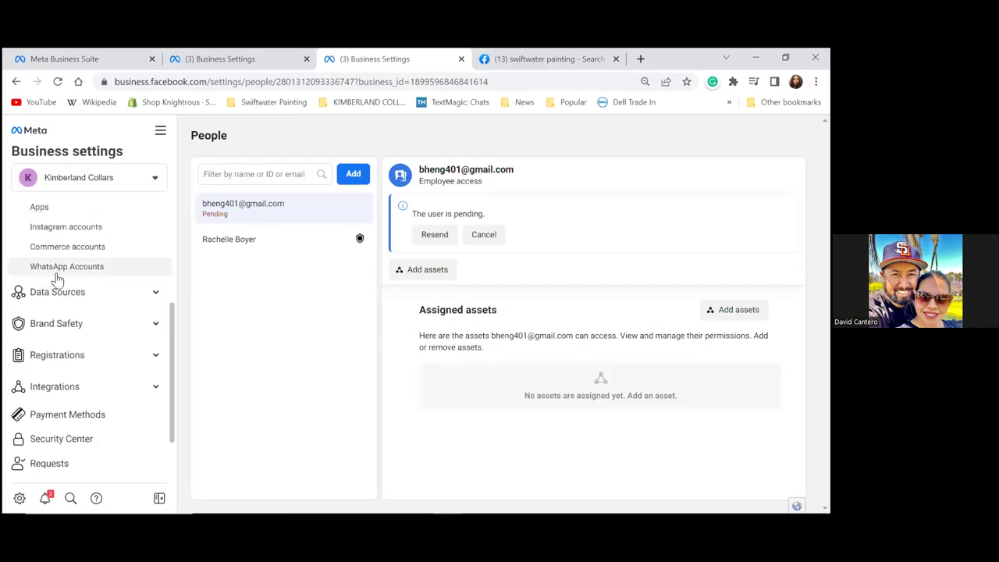
scroll(56, 280, "up", 1)
scroll(56, 279, "up", 2)
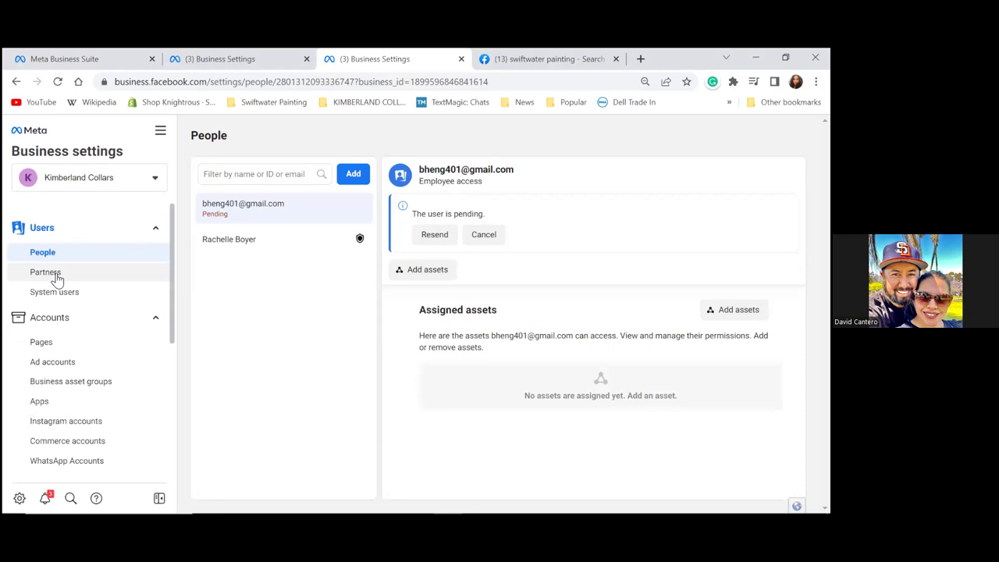
scroll(57, 280, "down", 2)
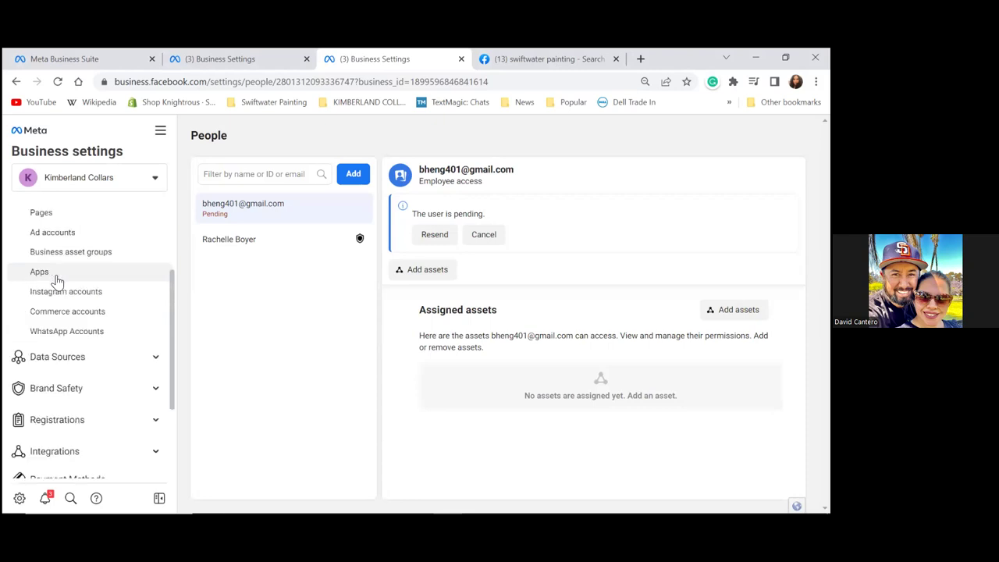
scroll(57, 279, "down", 1)
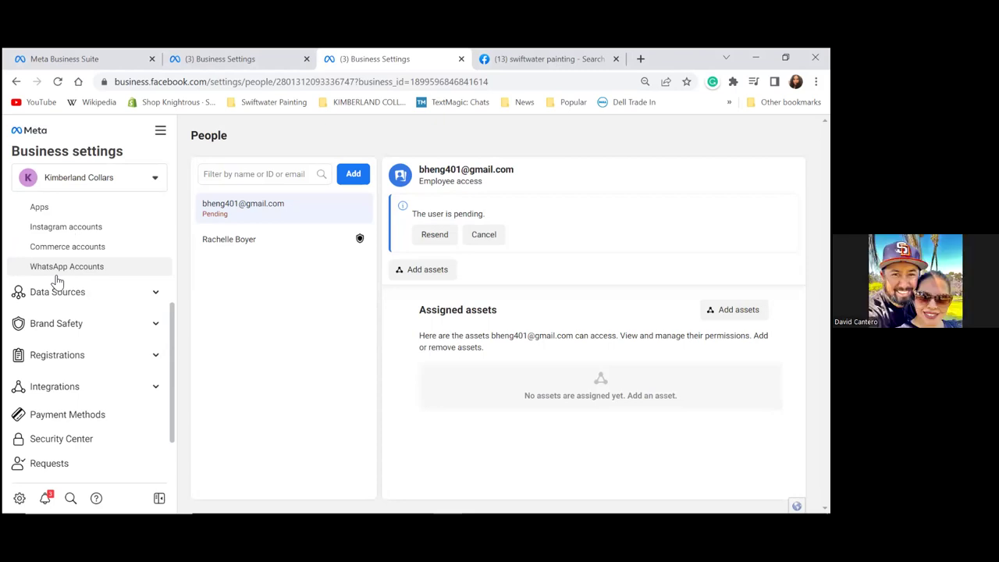
left_click(67, 327)
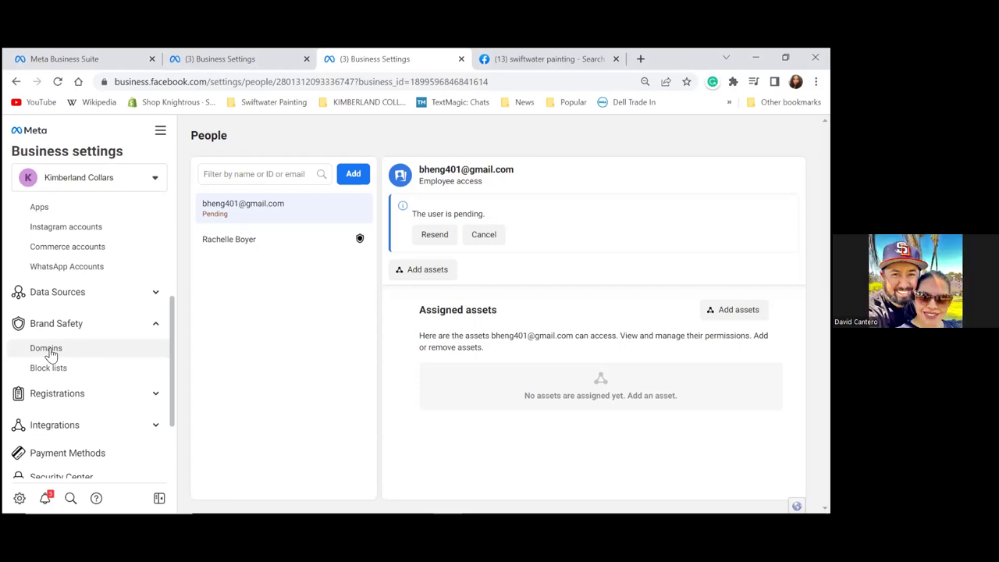
left_click(51, 355)
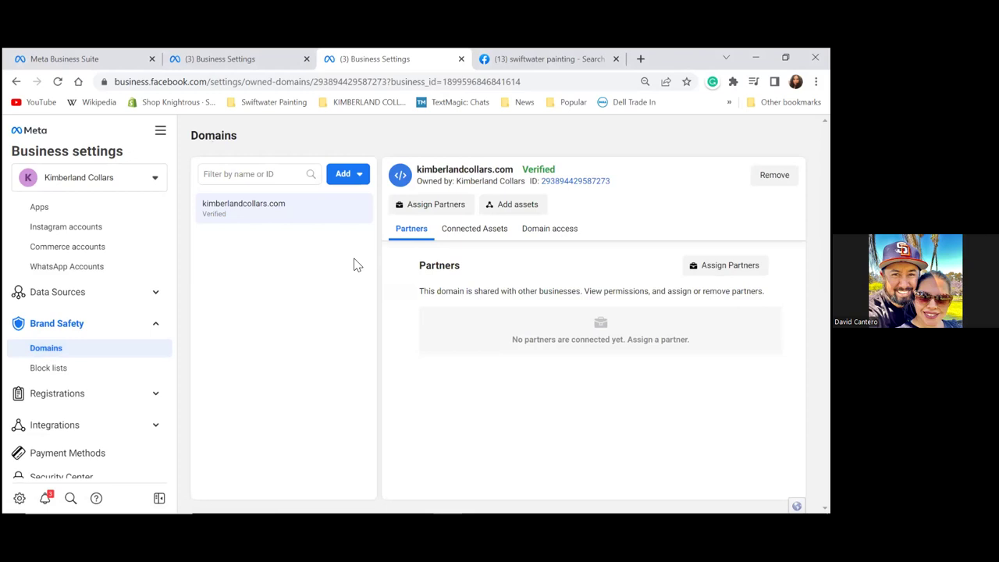
Step: Create a new domain for the business with the address swiftwaterpainting.com and submit it
left_click(343, 179)
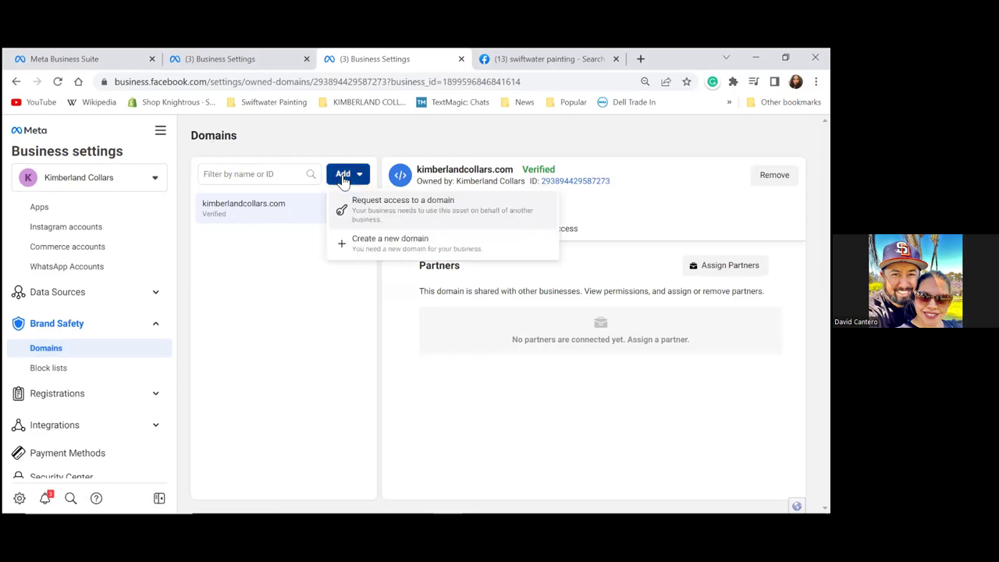
left_click(379, 246)
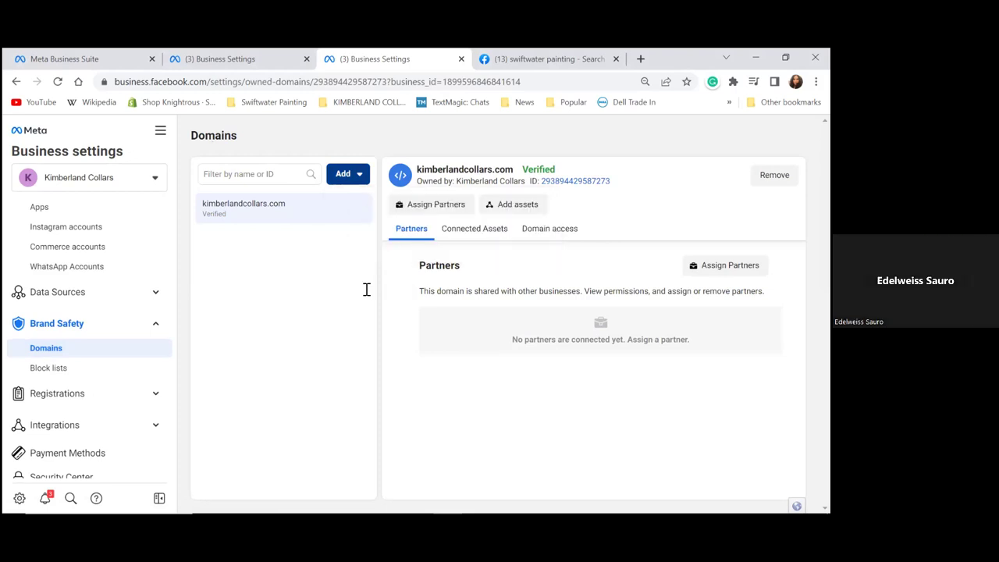
type("swift")
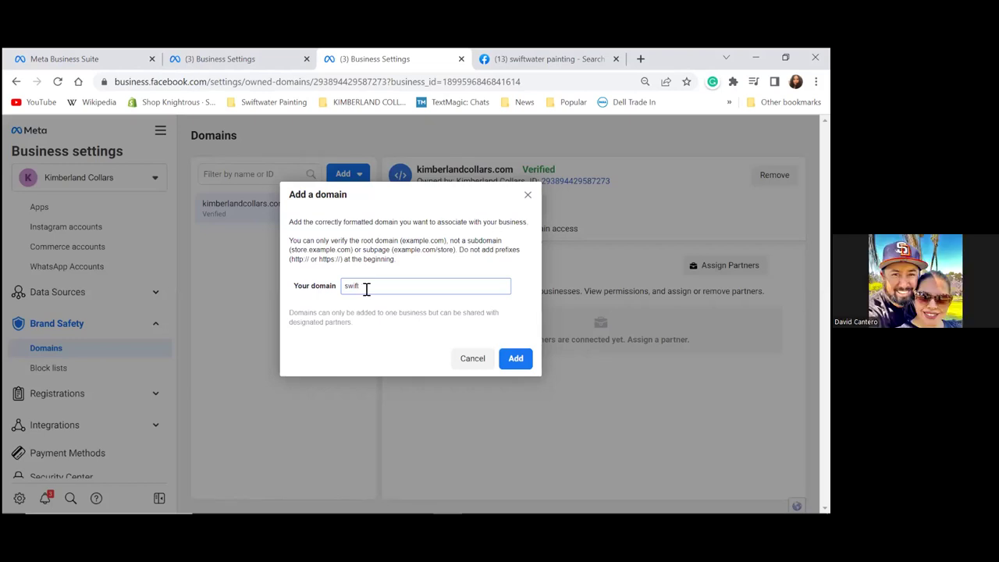
type("water")
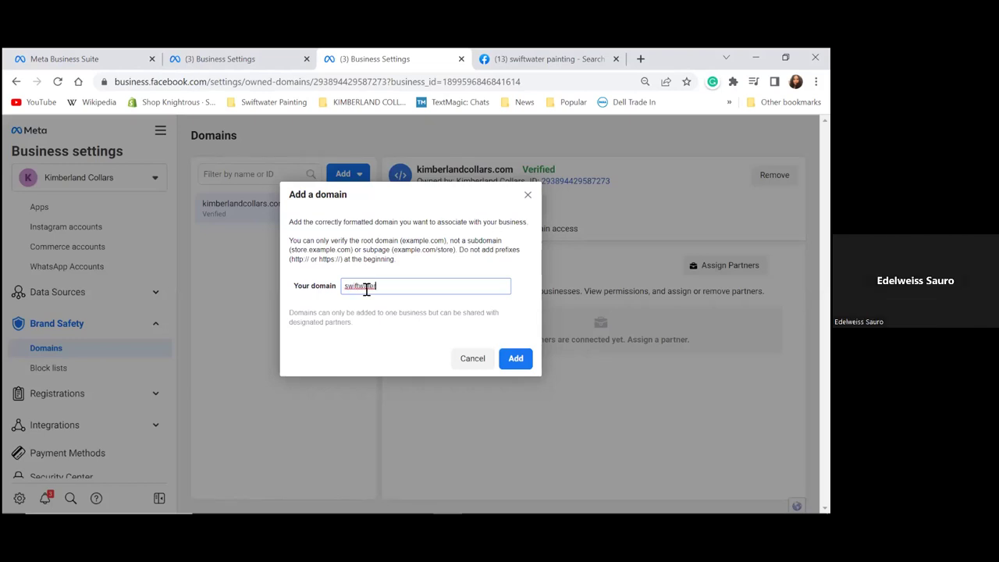
type("painting.com")
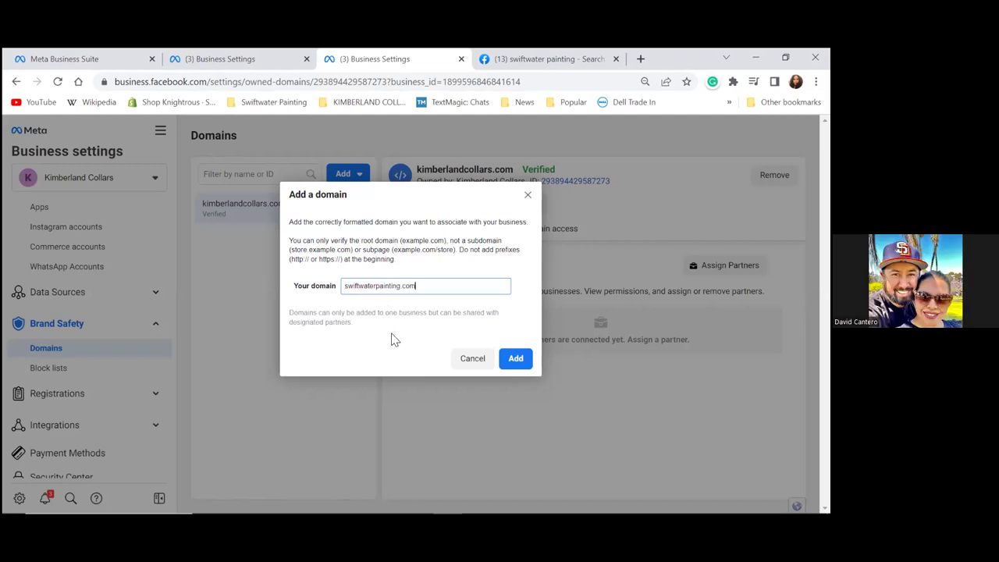
left_click(517, 361)
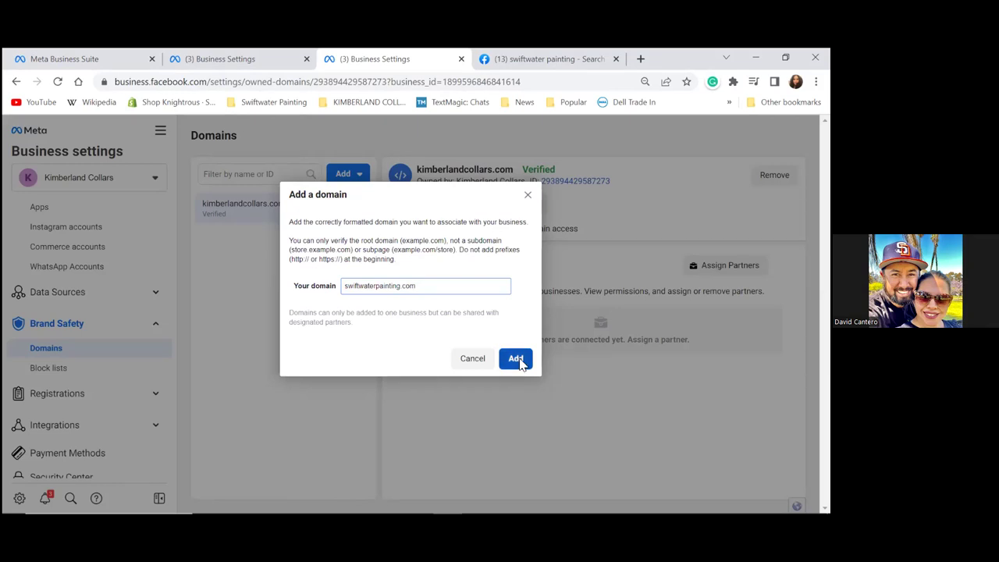
Step: Finish adding the swiftwaterpainting.com domain, choose verification by DNS TXT record with the domain registrar, and copy the TXT record
left_click(516, 359)
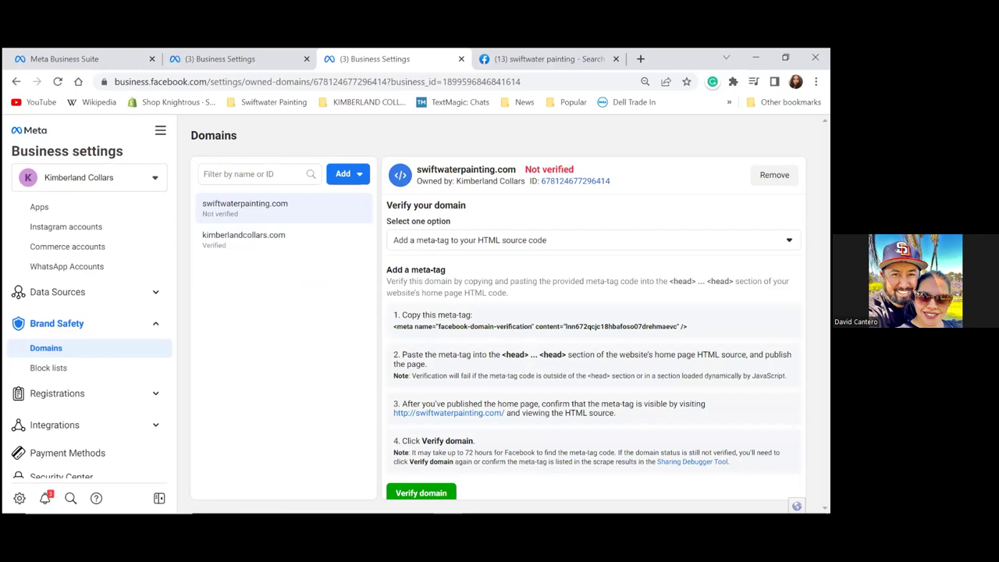
key("space")
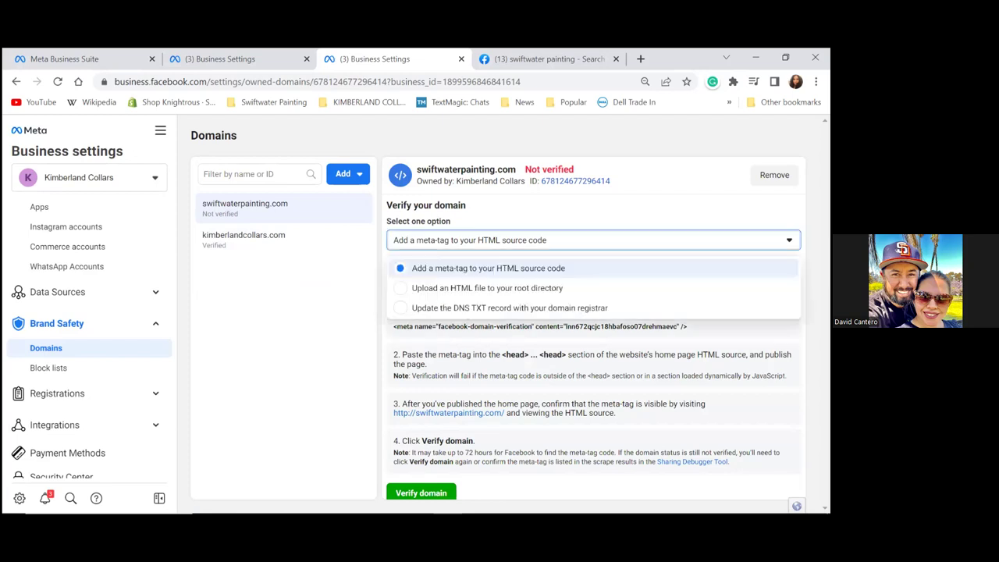
left_click(631, 309)
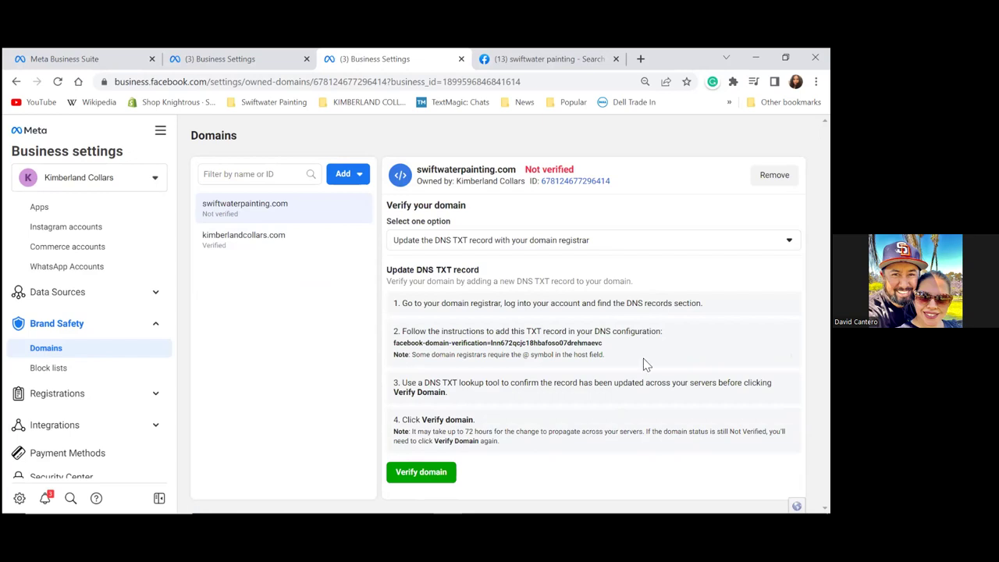
left_click_drag(610, 348, 462, 344)
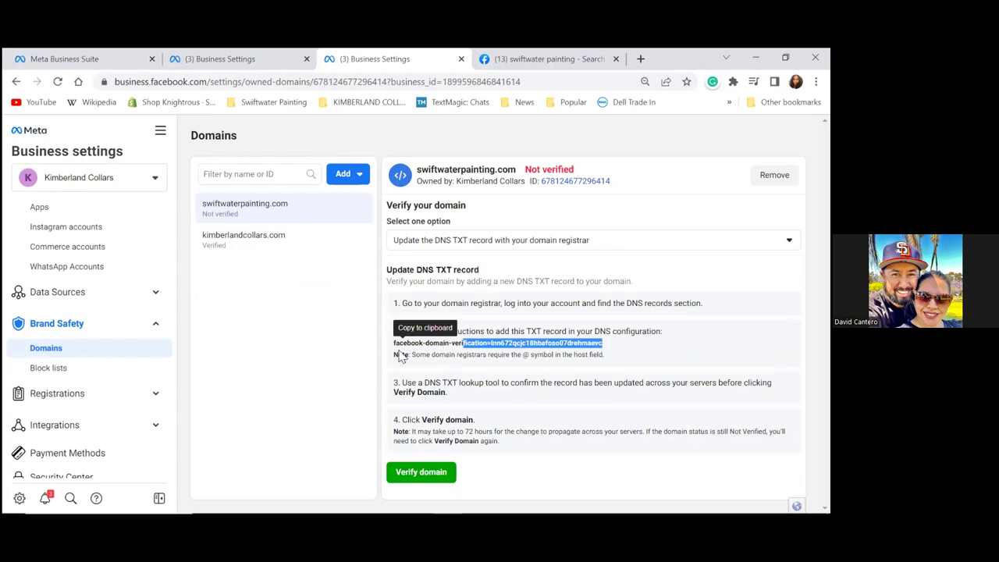
left_click_drag(395, 352, 660, 349)
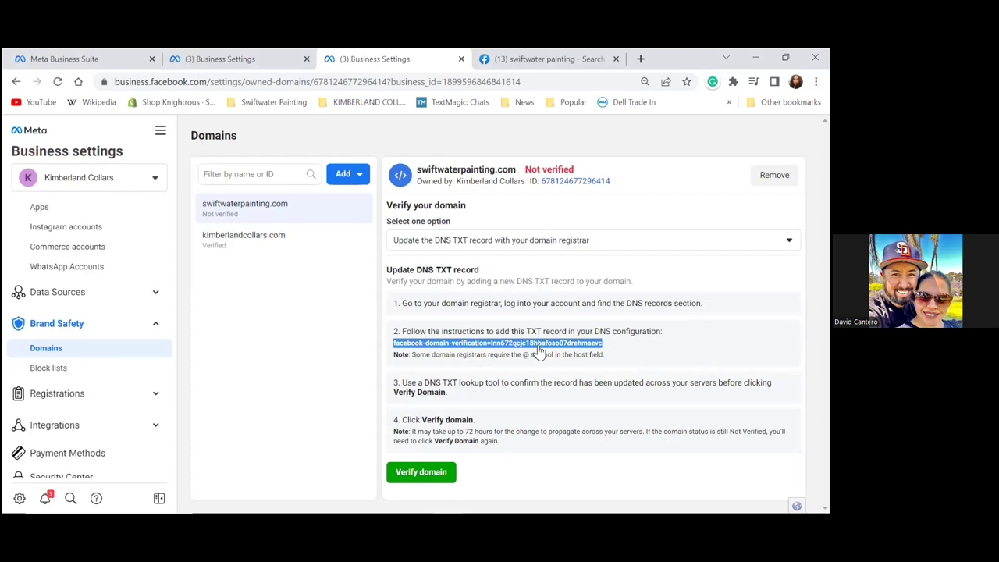
left_click(442, 350)
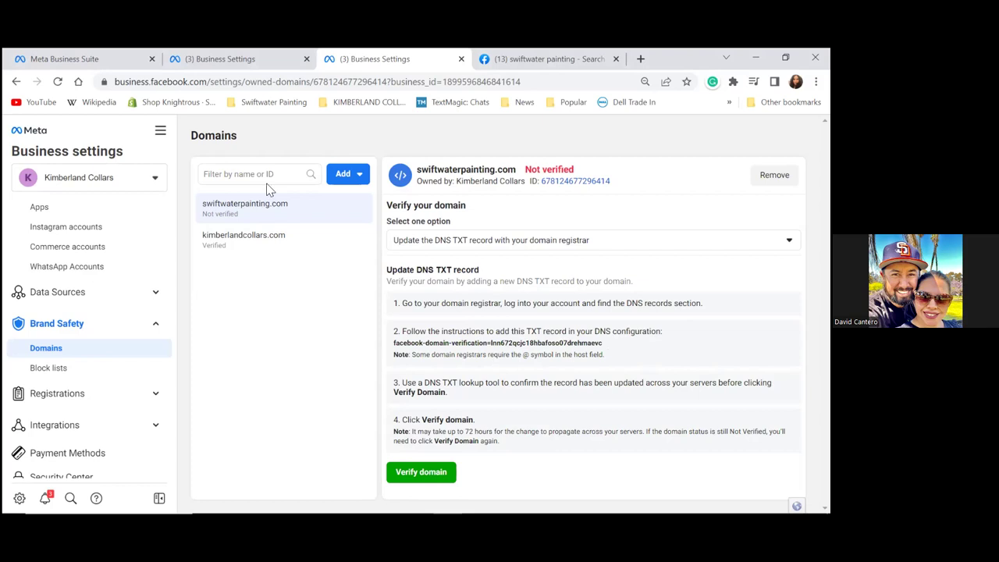
Step: In the business info of Kimberland Collars, set the legal business name to "Swiftwater Painting, LLC" and save the business details
scroll(119, 422, "down", 3)
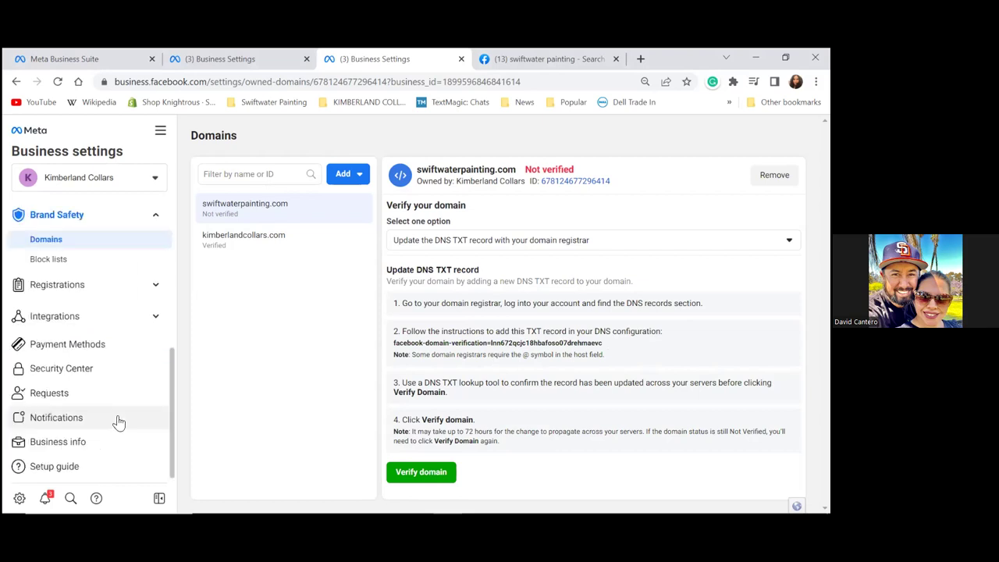
left_click(81, 442)
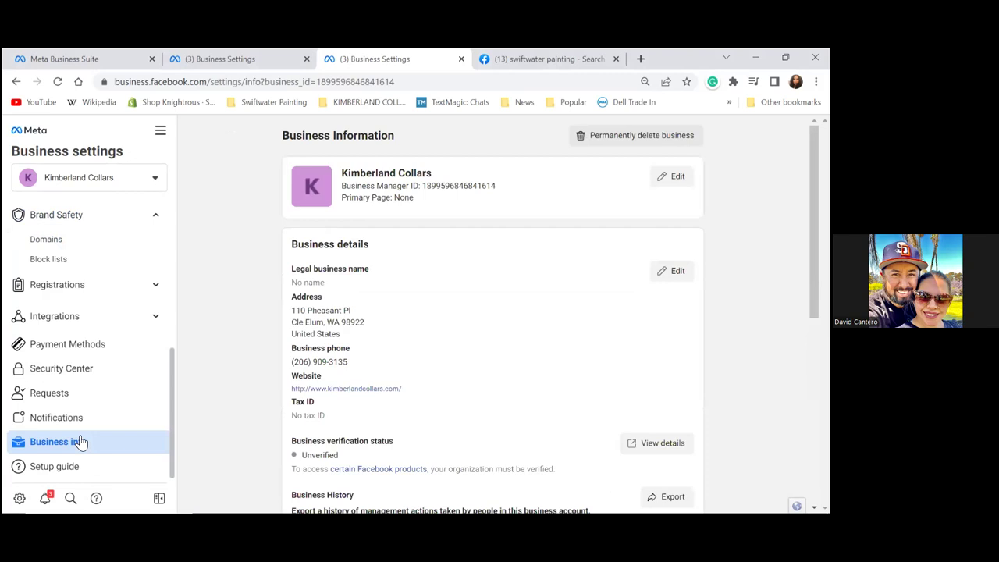
left_click(671, 271)
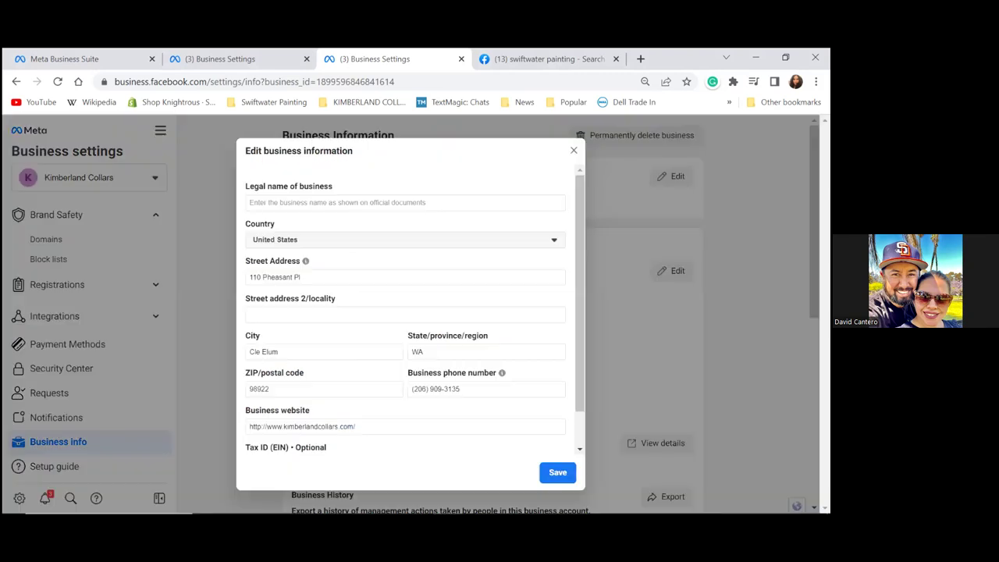
left_click(320, 201)
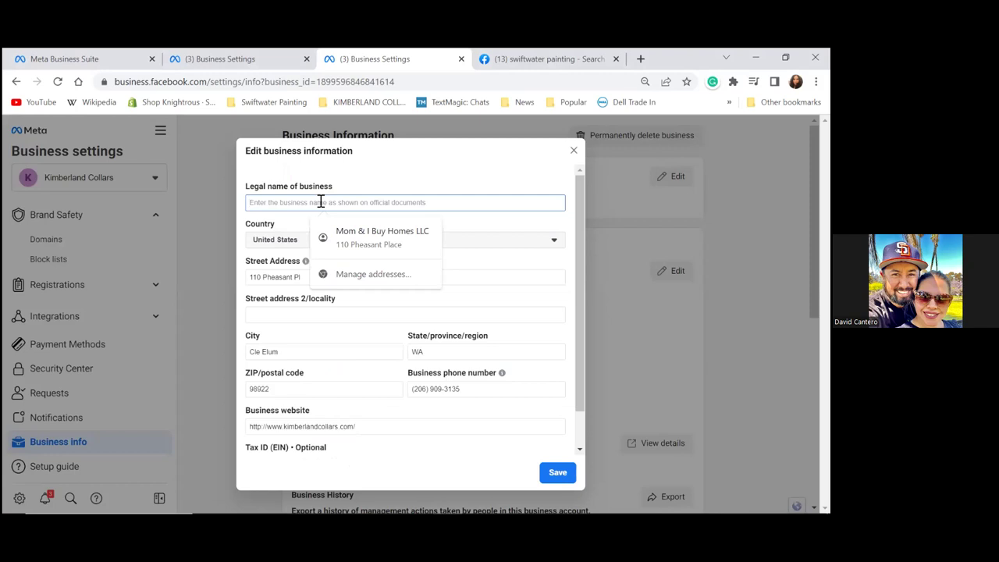
type("Sw")
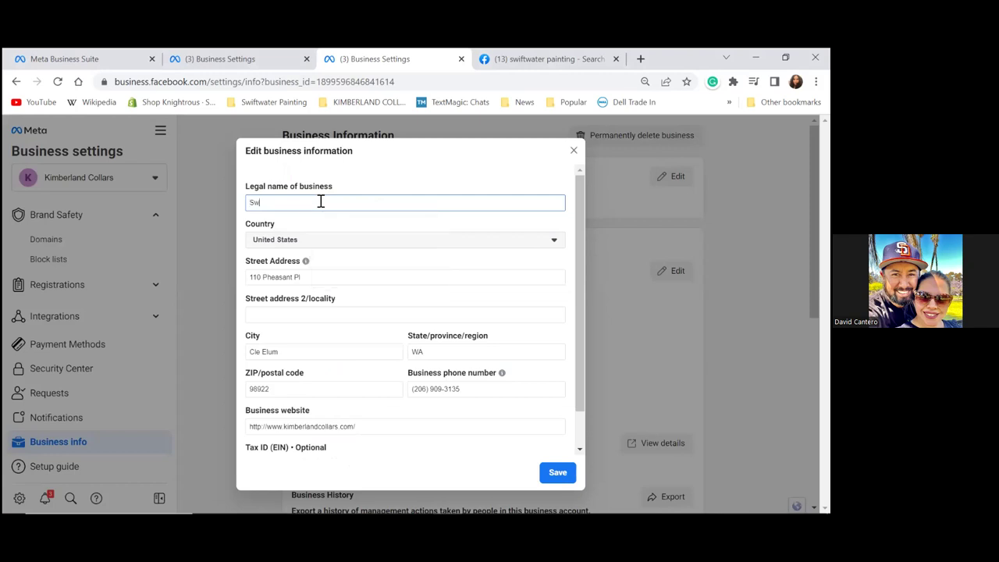
type("iftwater Painting LLC,")
scroll(492, 242, "down", 1)
scroll(492, 239, "up", 1)
left_click(557, 472)
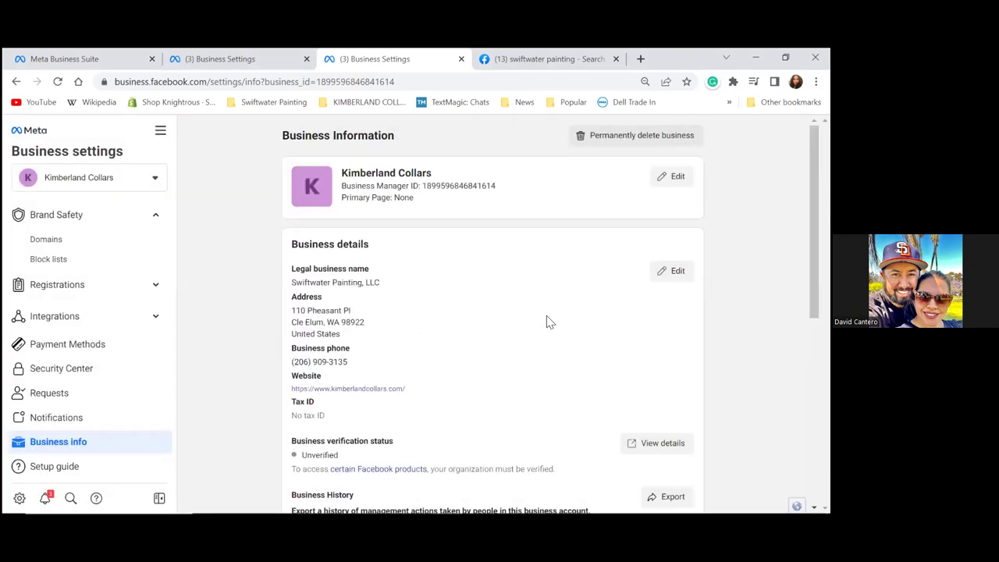
Step: Try to make the Swiftwater Painting, LLC Page the primary Page of the Kimberland Collars business
left_click(670, 178)
left_click(415, 226)
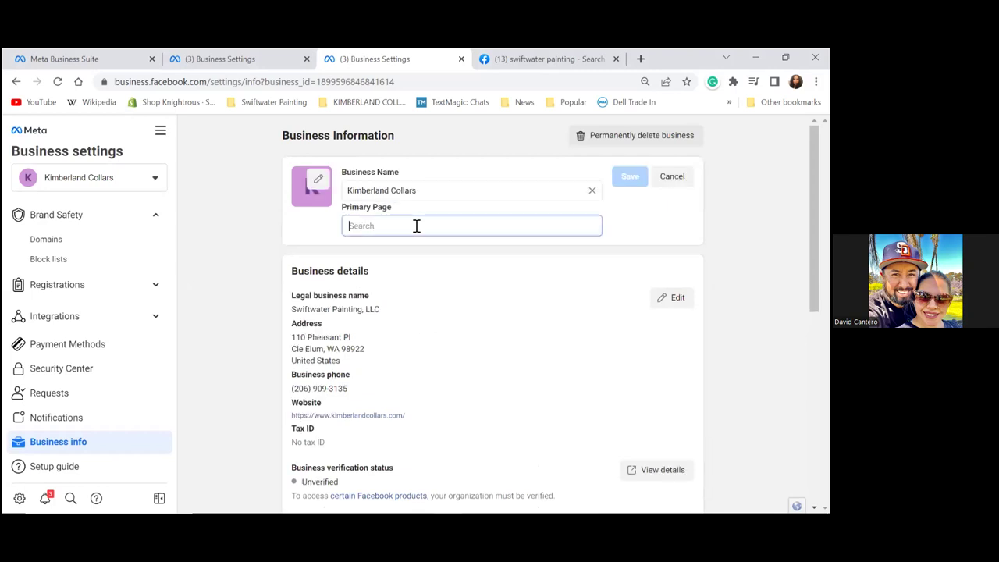
type("Swift")
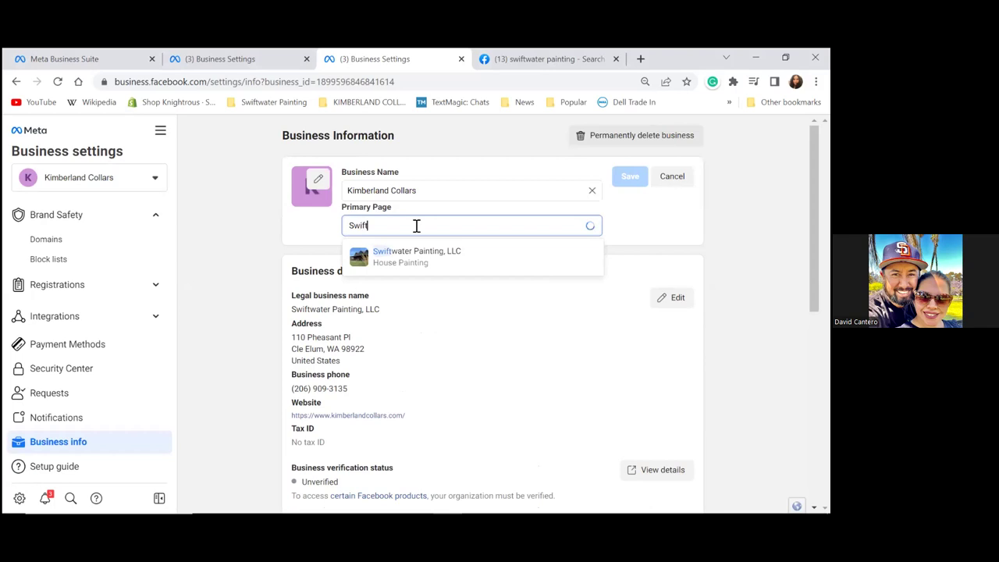
left_click(410, 258)
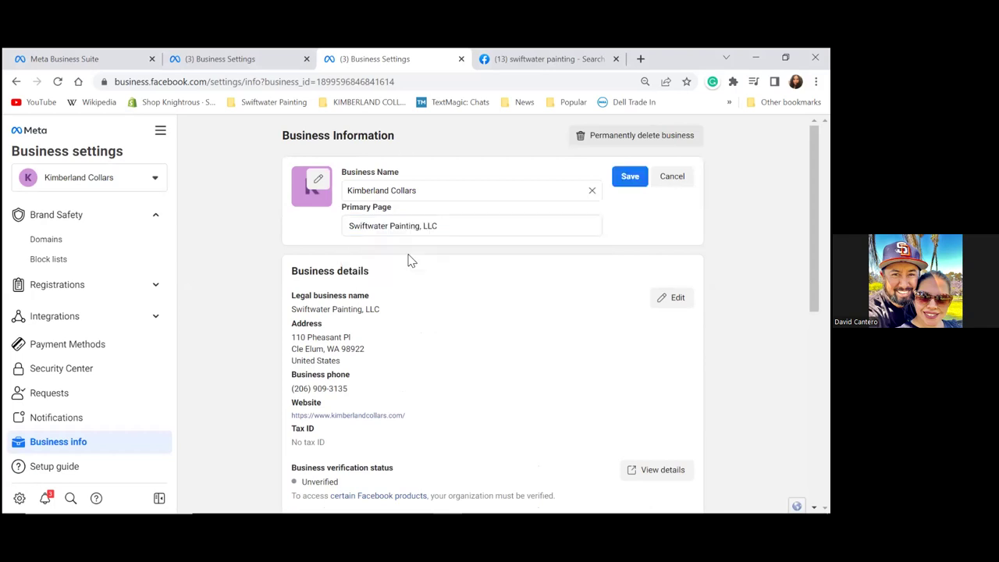
left_click(629, 177)
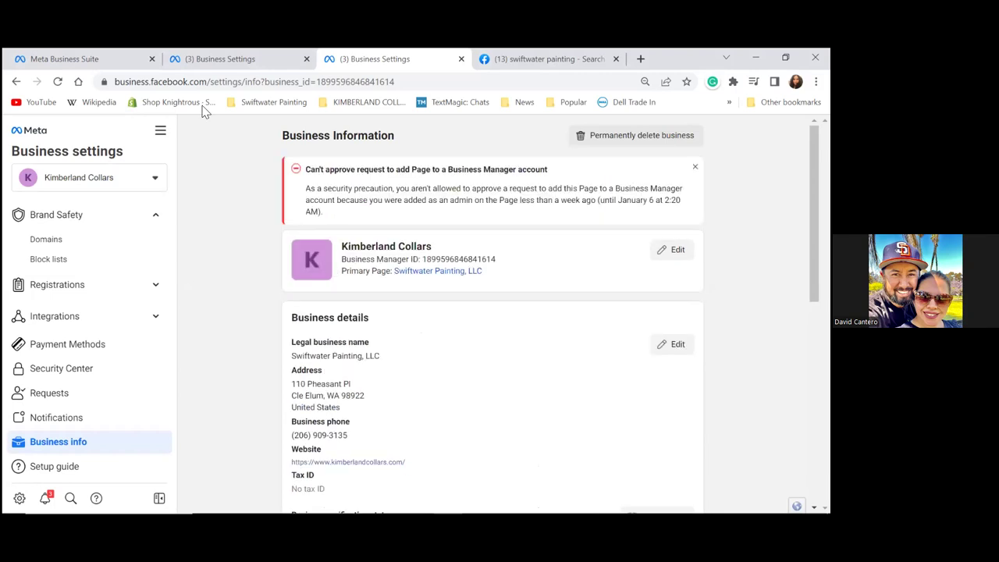
Step: Reload and review the business information page, and check the bookmarks saved in the FB Business Manager folder
left_click(57, 82)
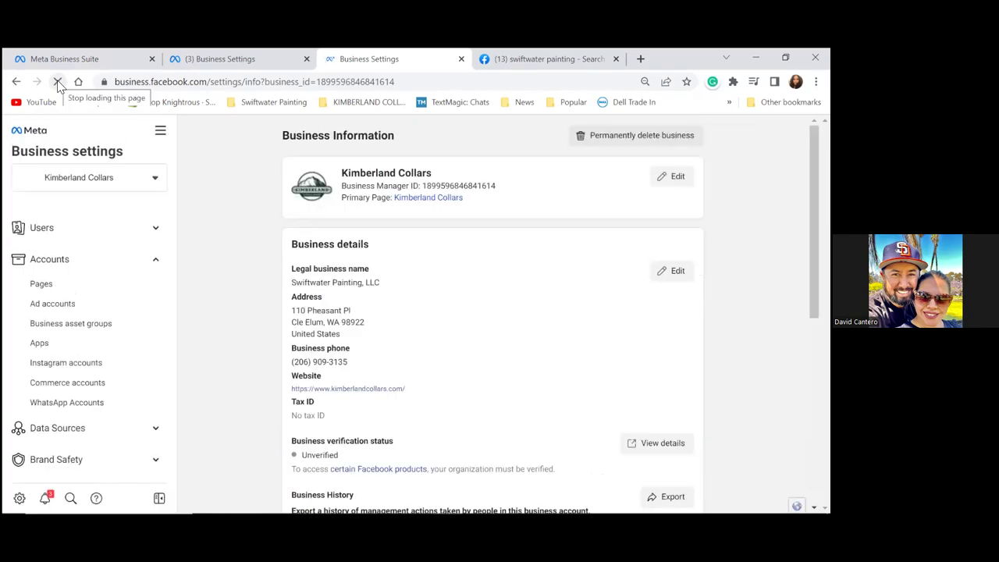
left_click(58, 82)
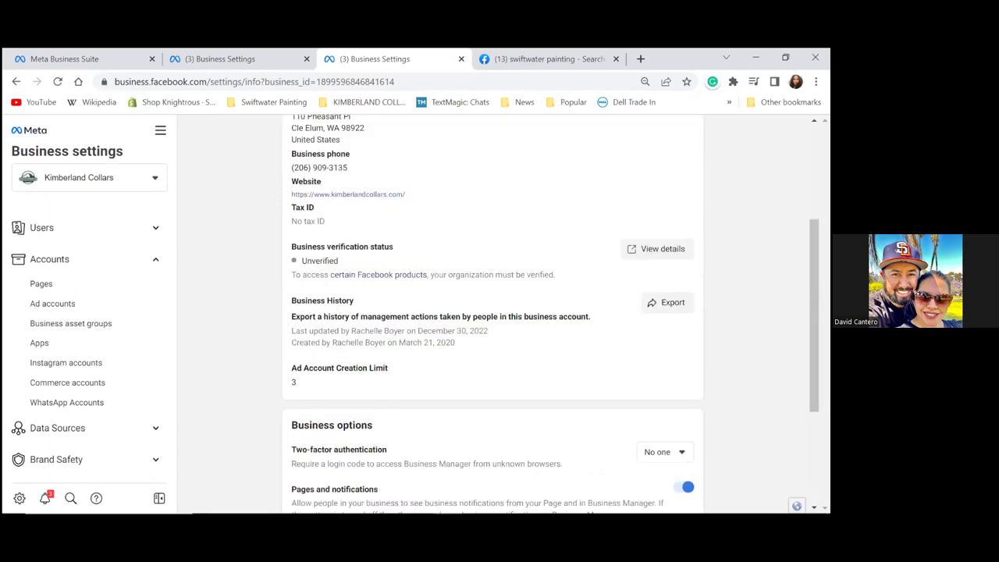
scroll(492, 312, "down", 1)
scroll(492, 312, "down", 3)
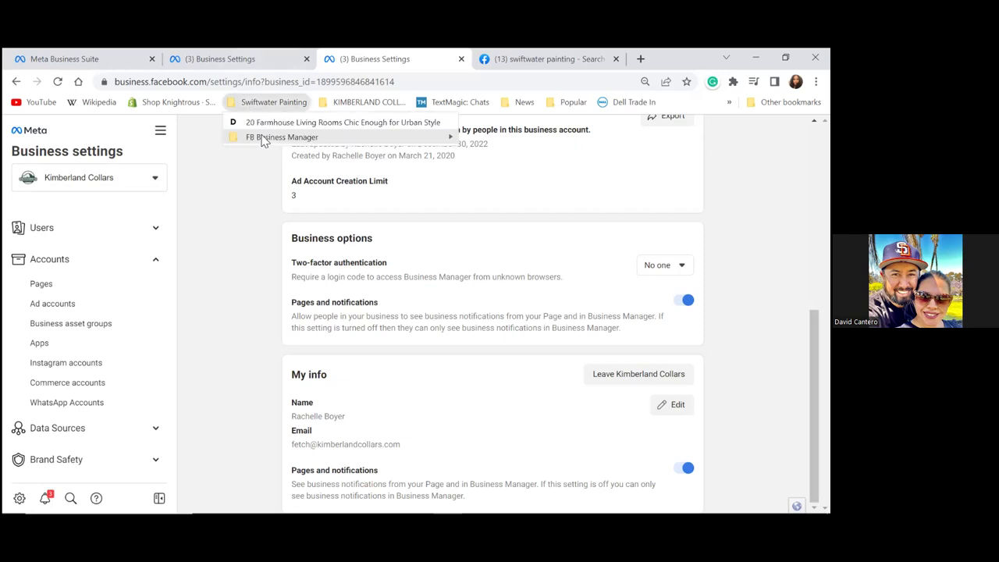
mouse_move(263, 140)
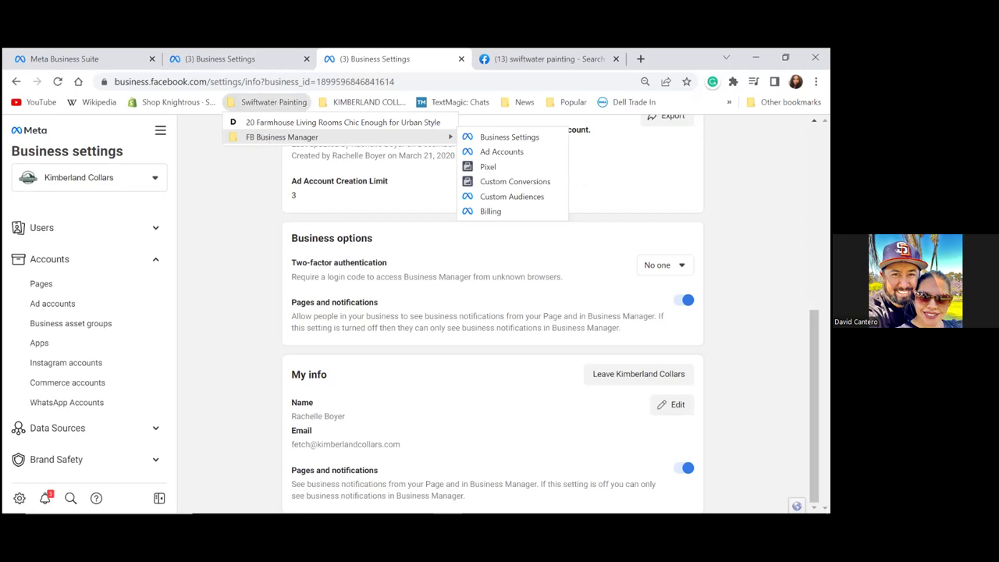
key("Escape")
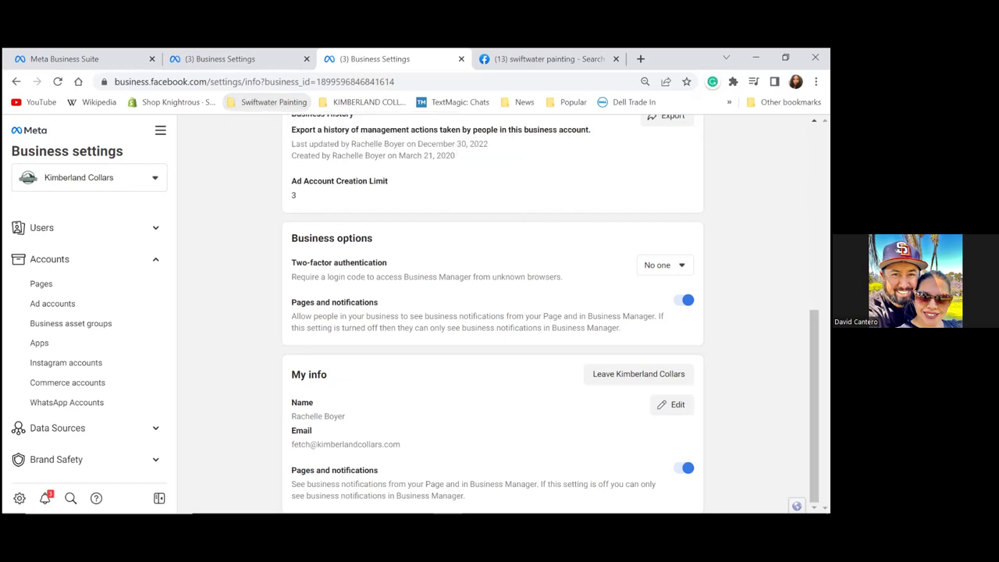
scroll(89, 272, "up", 4)
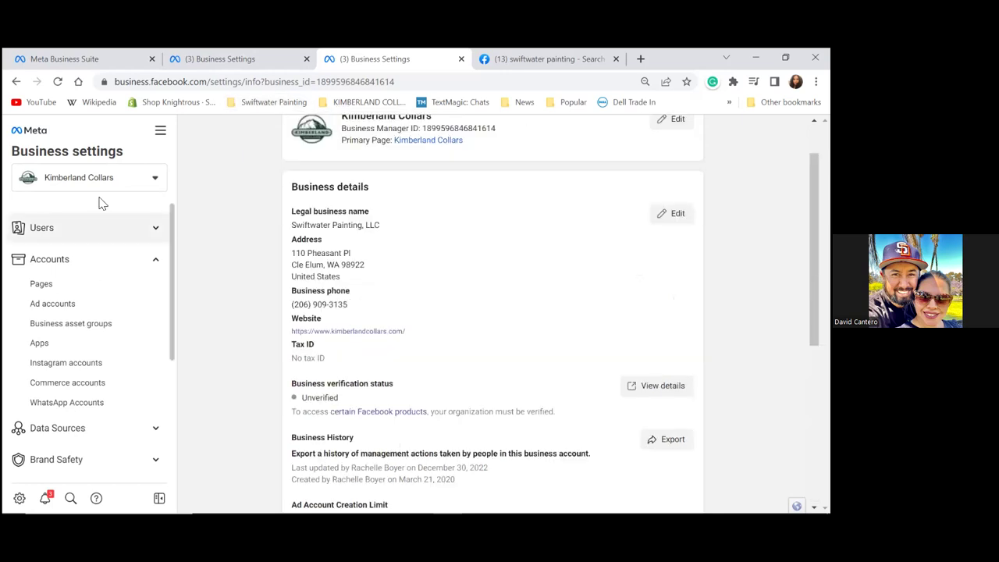
Step: Open Ads Manager for the Swiftwater Painting ad account from the business tools
left_click(160, 133)
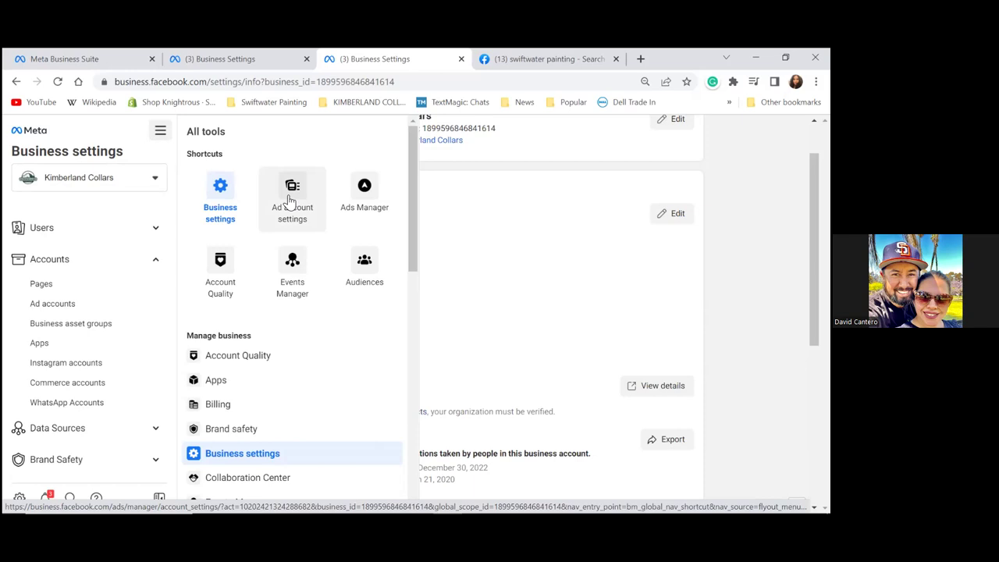
left_click(355, 195)
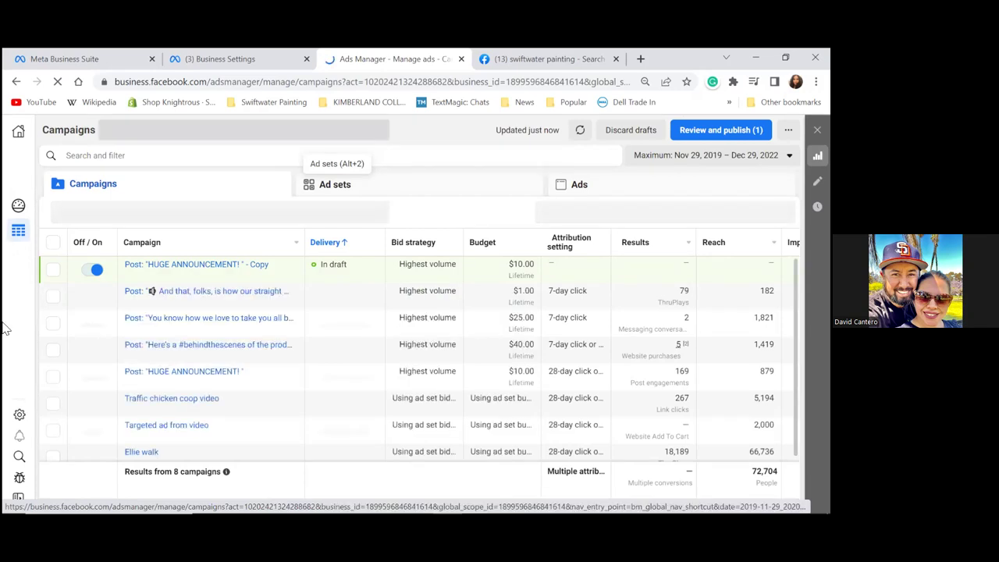
scroll(78, 311, "down", 1)
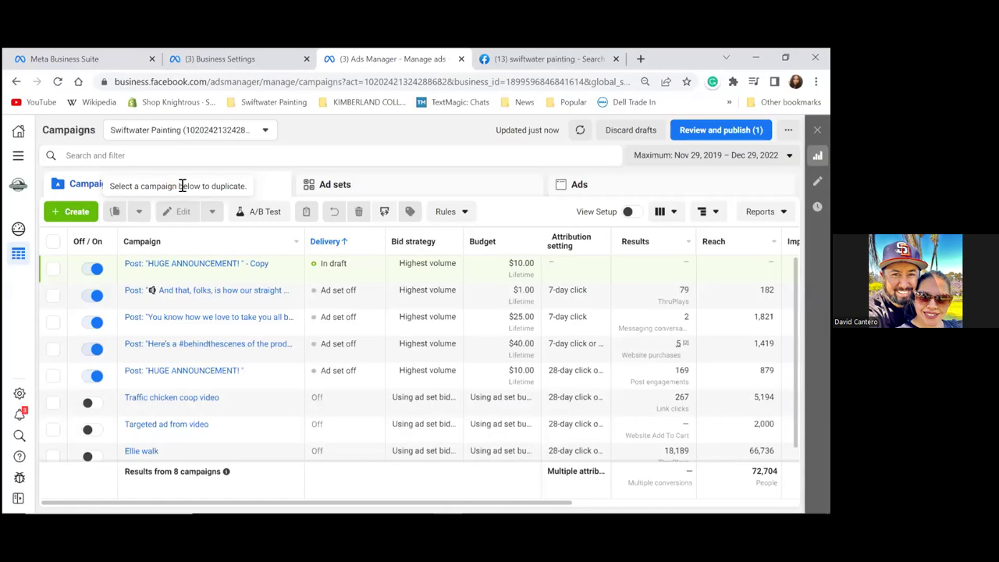
Step: View the campaigns of the personal ad account and return to the Swiftwater Painting ad account under Kimberland Collars
left_click(265, 131)
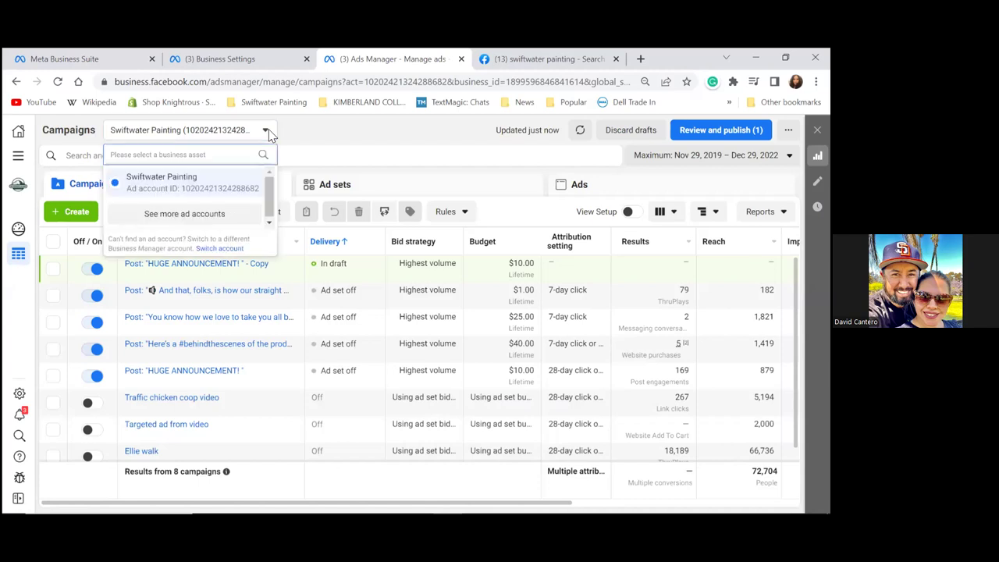
left_click(201, 216)
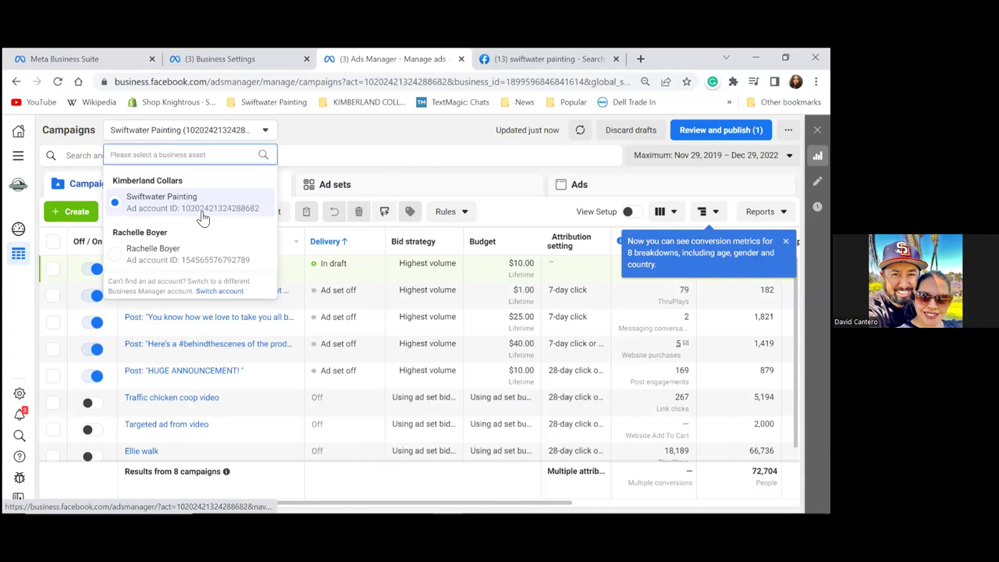
left_click(189, 264)
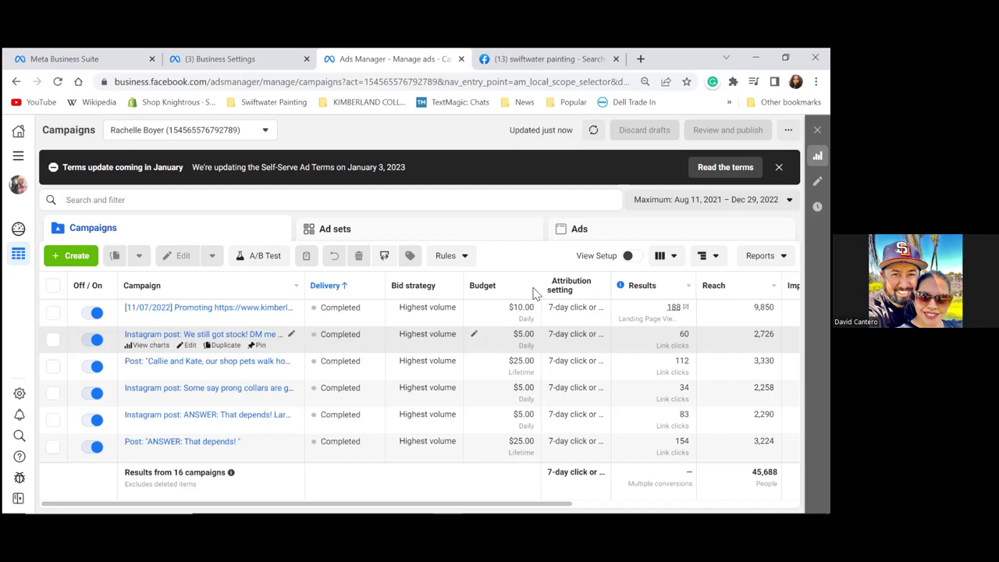
left_click(265, 131)
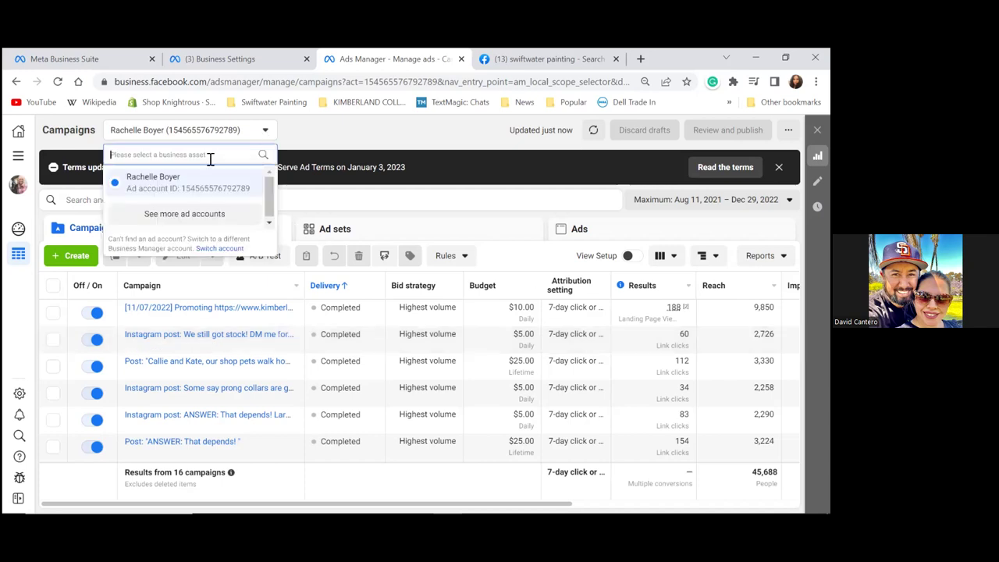
left_click(191, 219)
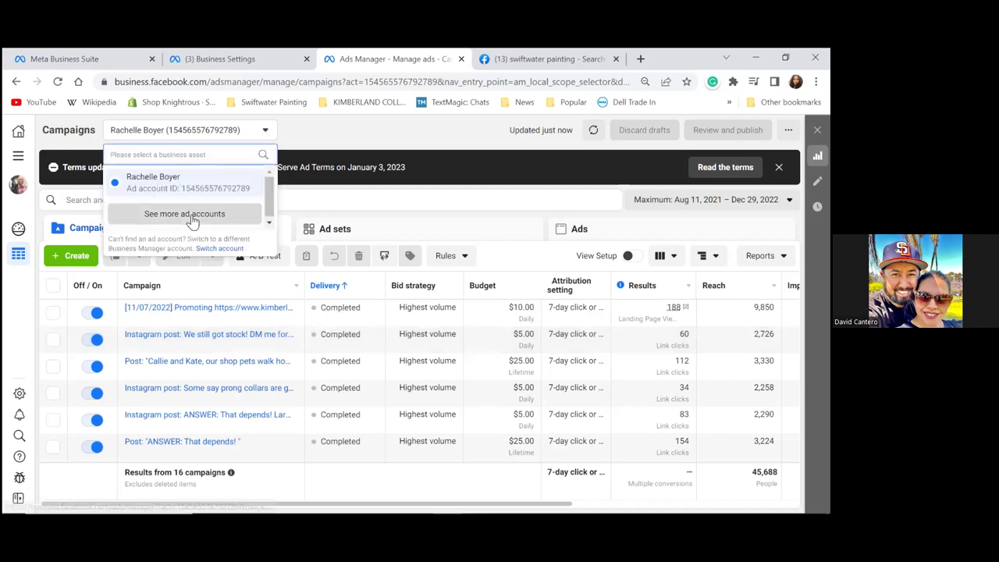
left_click(180, 204)
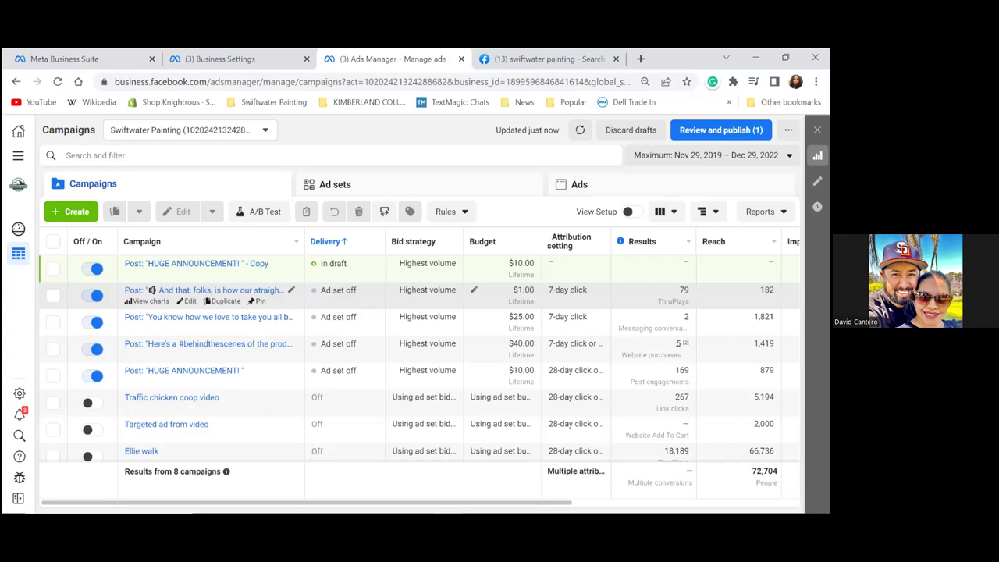
Step: Bookmark the Ads Manager campaigns page as "Ads Manager Swiftwater Painting" in the FB Business Manager folder
left_click(686, 81)
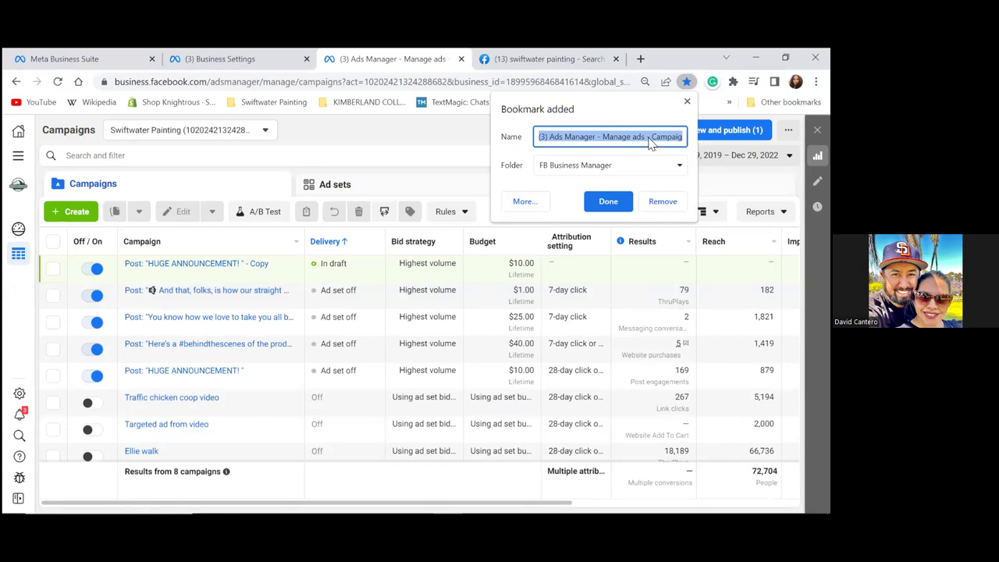
type("S")
type("wif")
type("twater")
type(" Pai")
type("nitng")
key("BackSpace")
key("BackSpace")
key("BackSpace")
key("BackSpace")
type("ting Ads Manager")
key("Delete")
key("Delete")
key("Delete")
key("Delete")
key("Delete")
key("Delete")
key("Delete")
key("Delete")
key("Delete")
key("Delete")
key("Delete")
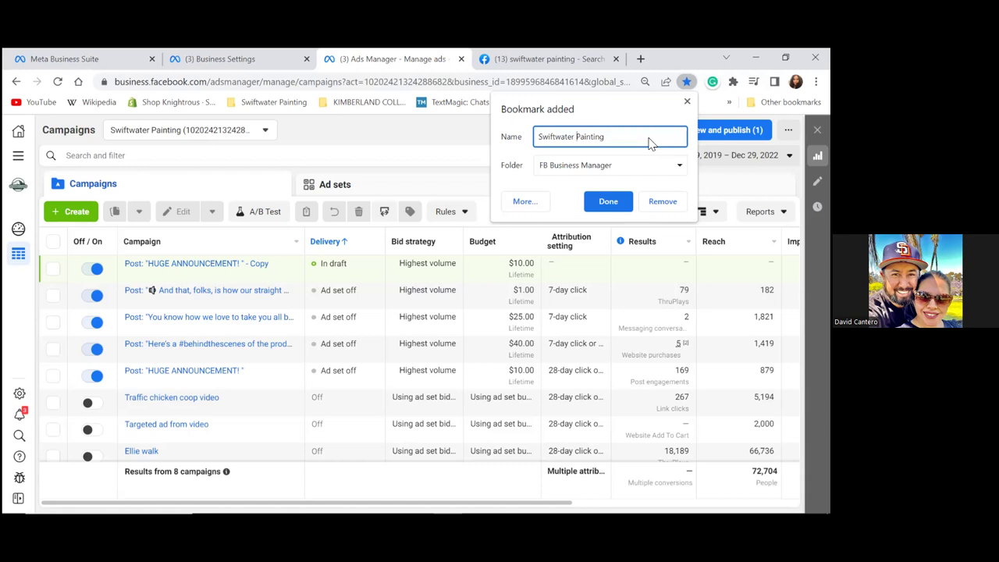
key("Home")
type("Ads Manager")
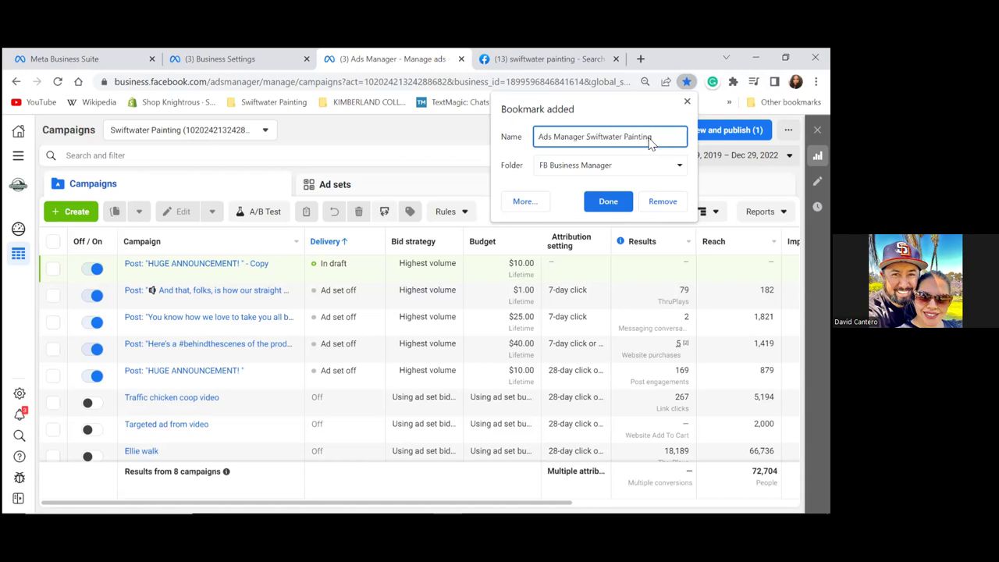
left_click(606, 203)
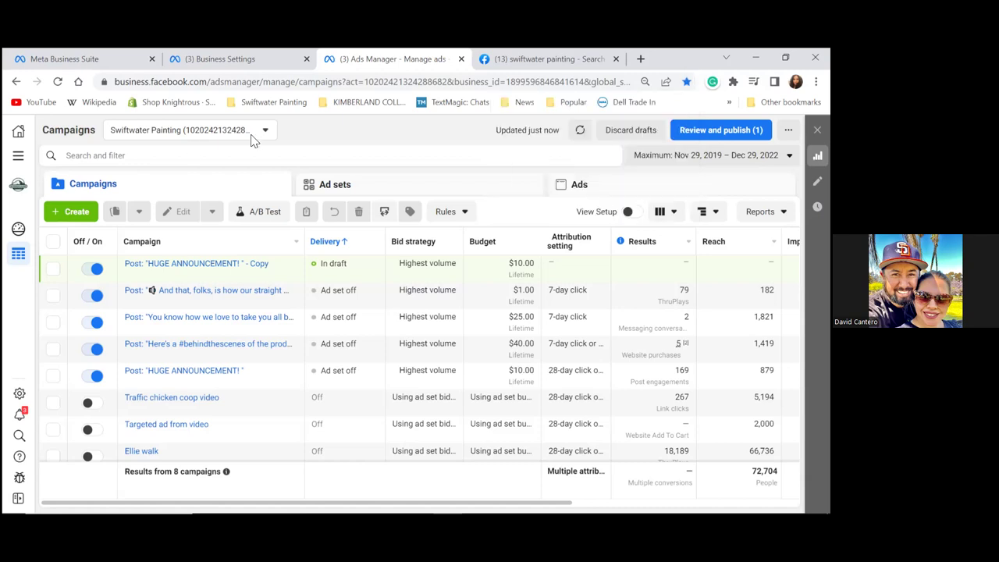
Step: Open the Ad accounts section in the Kimberland Collars business settings
left_click(20, 159)
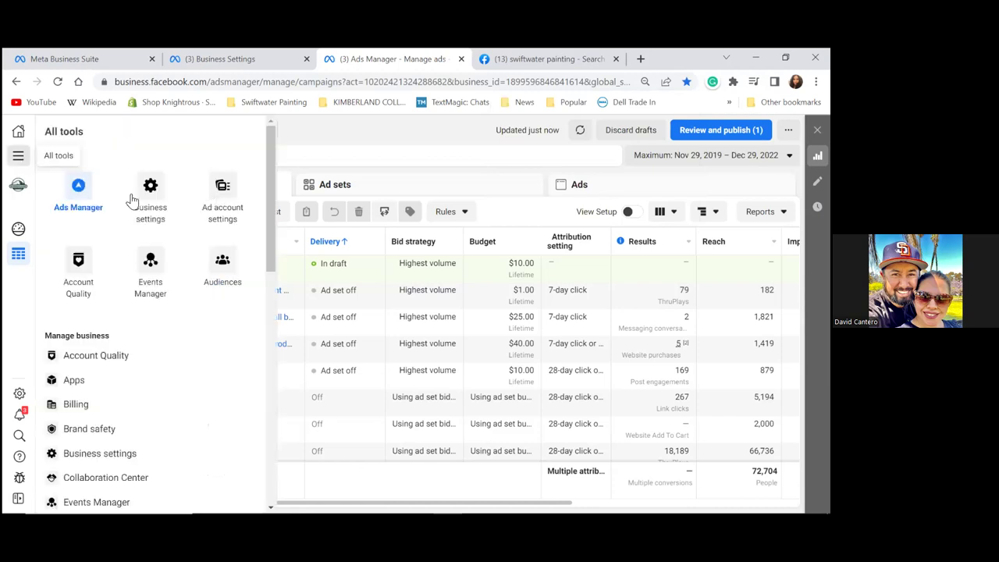
left_click(160, 194)
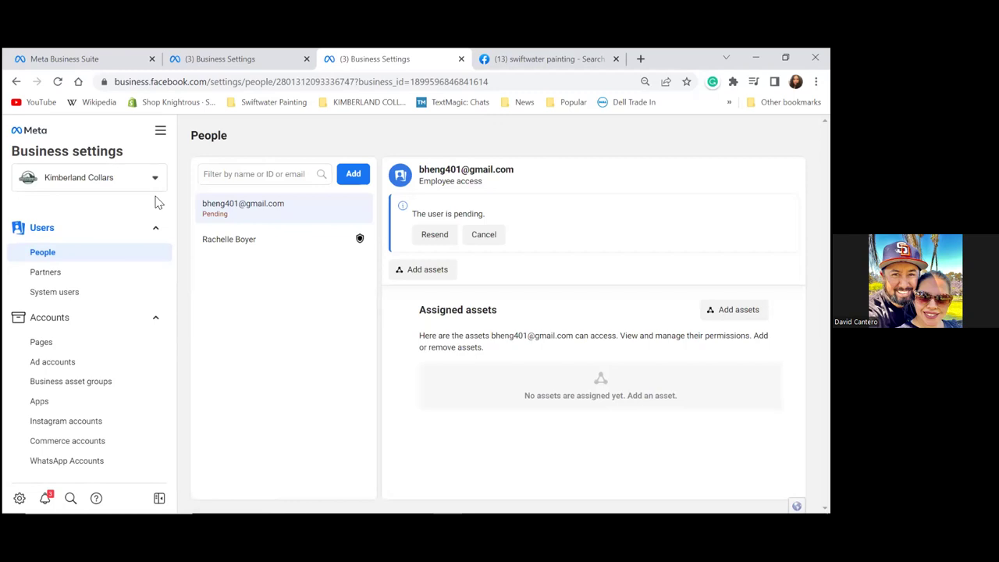
left_click(355, 177)
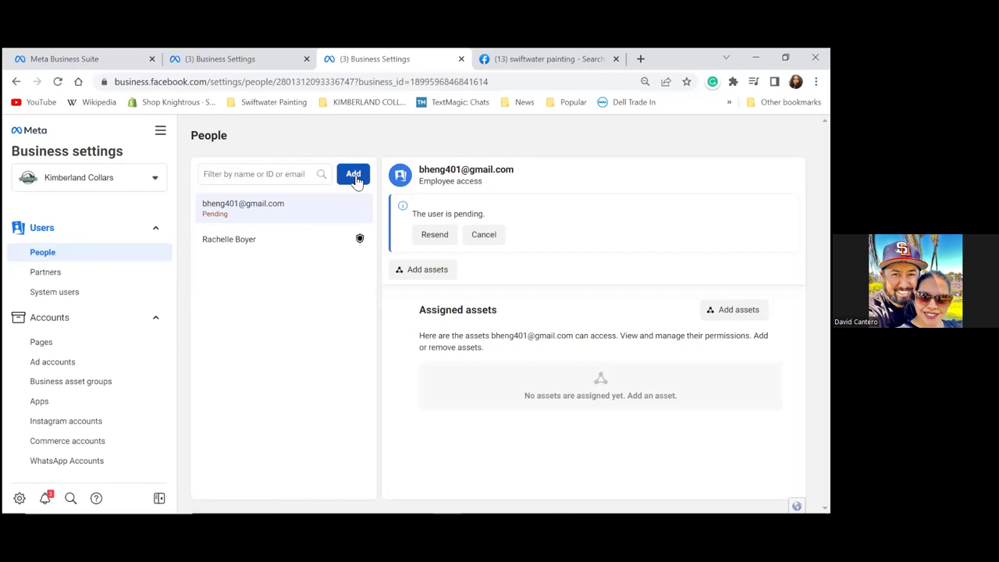
left_click(61, 367)
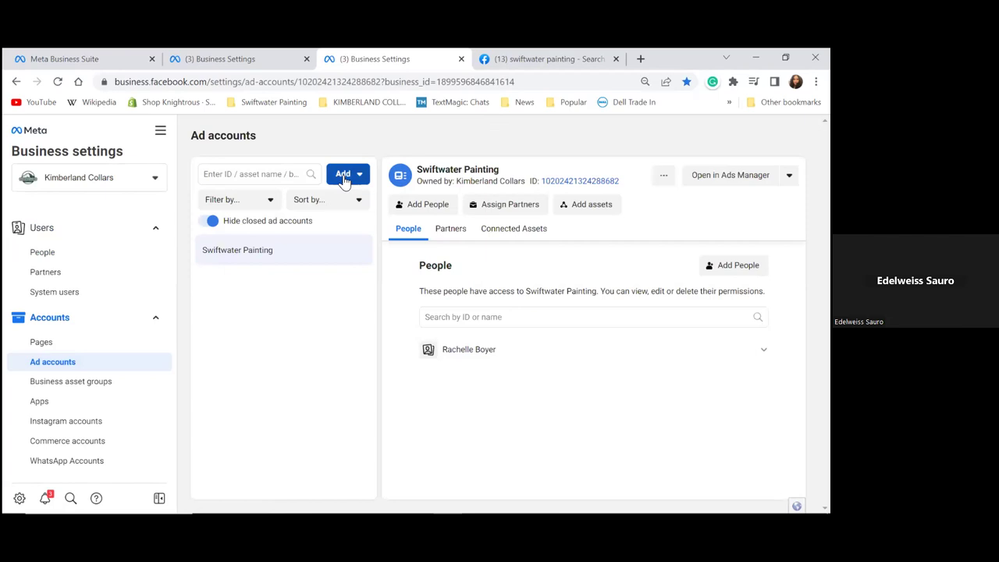
Step: Create a new ad account named "Kimberland Collars" to be used for My business (Kimberland Collars)
left_click(343, 179)
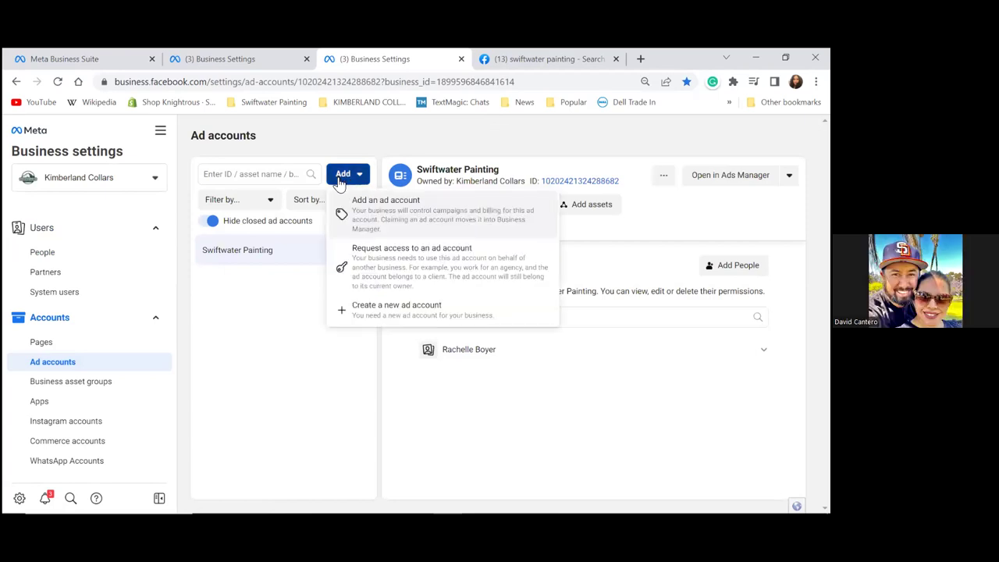
left_click(375, 312)
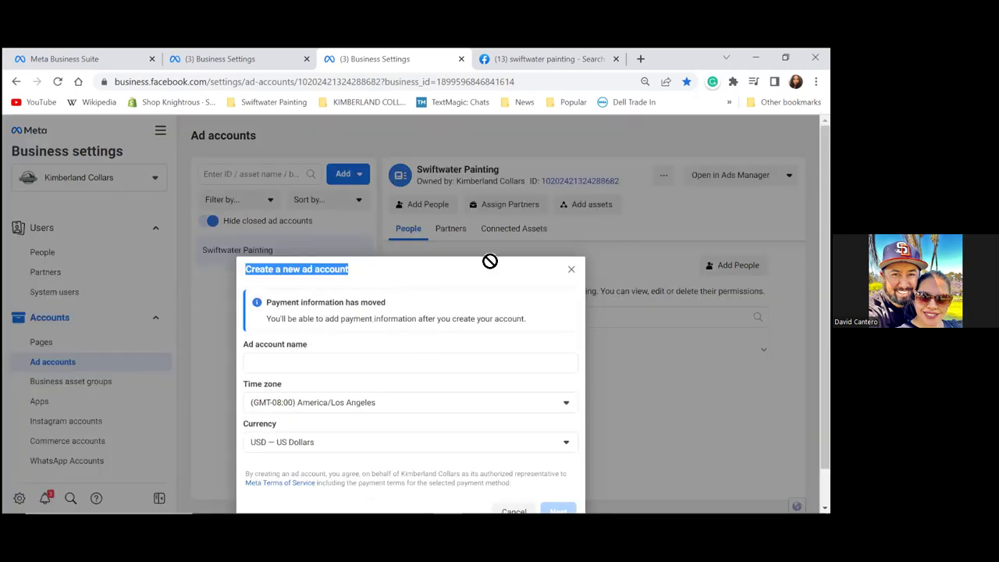
left_click(337, 362)
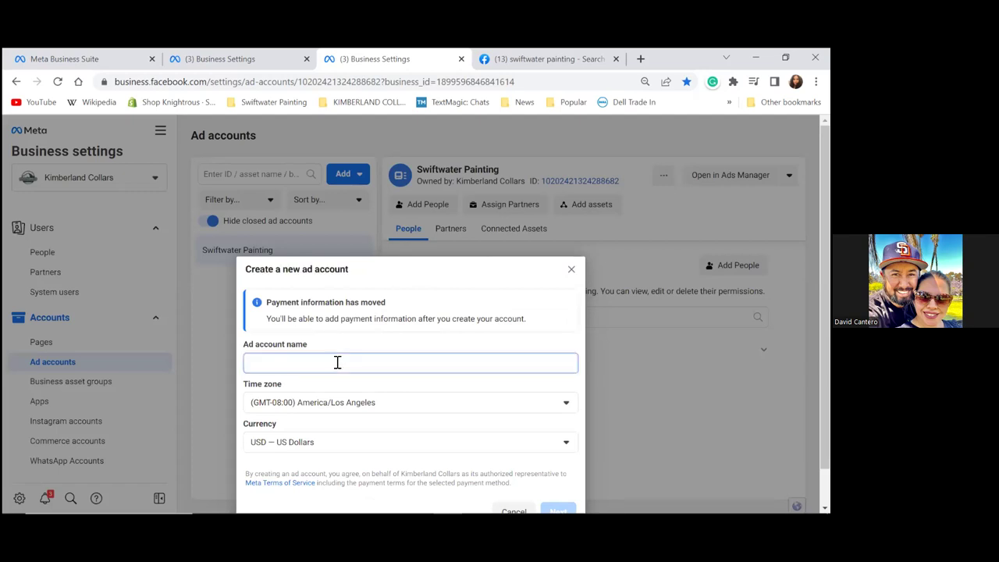
triple_click(426, 275)
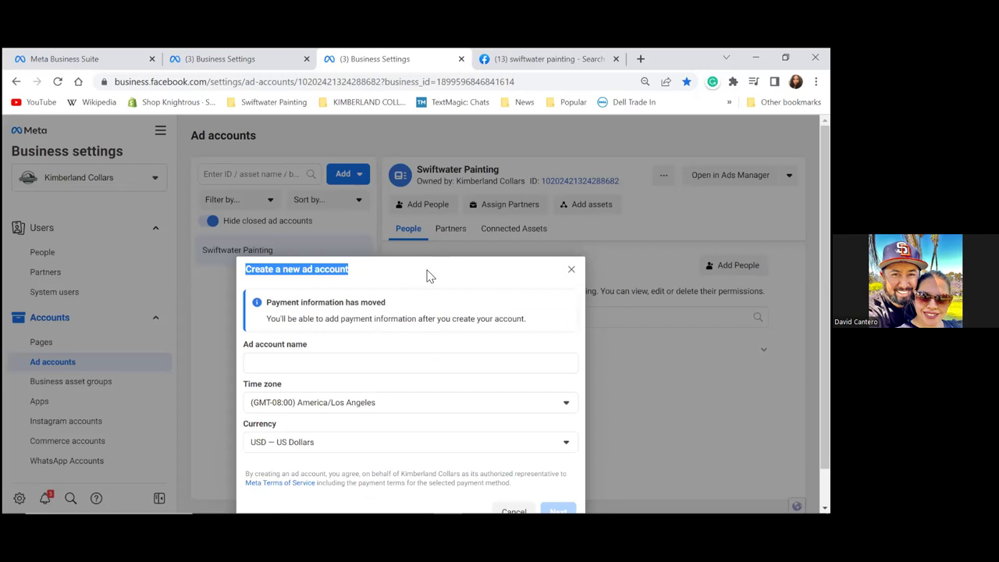
left_click(426, 274)
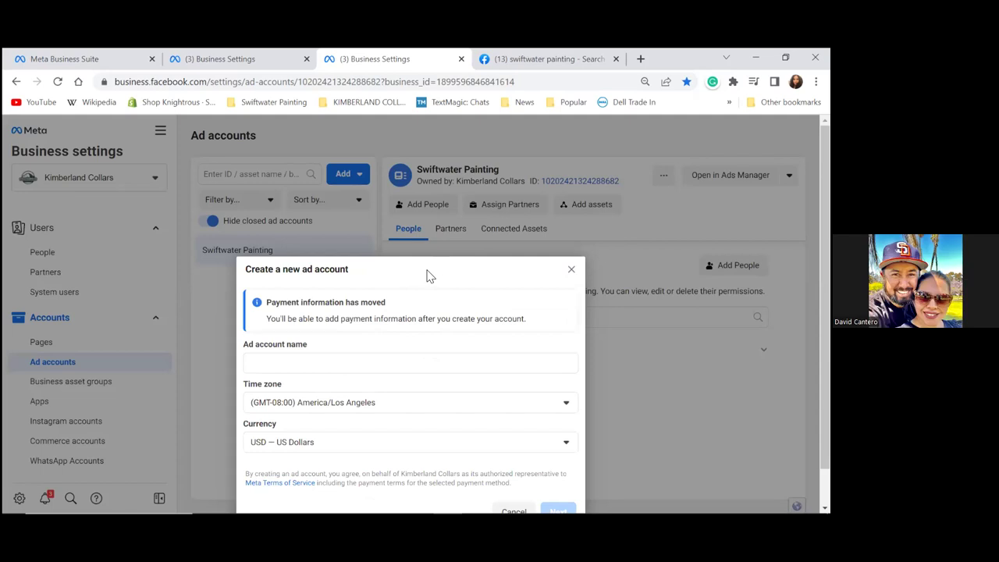
left_click(334, 362)
type("Kimberland Collars")
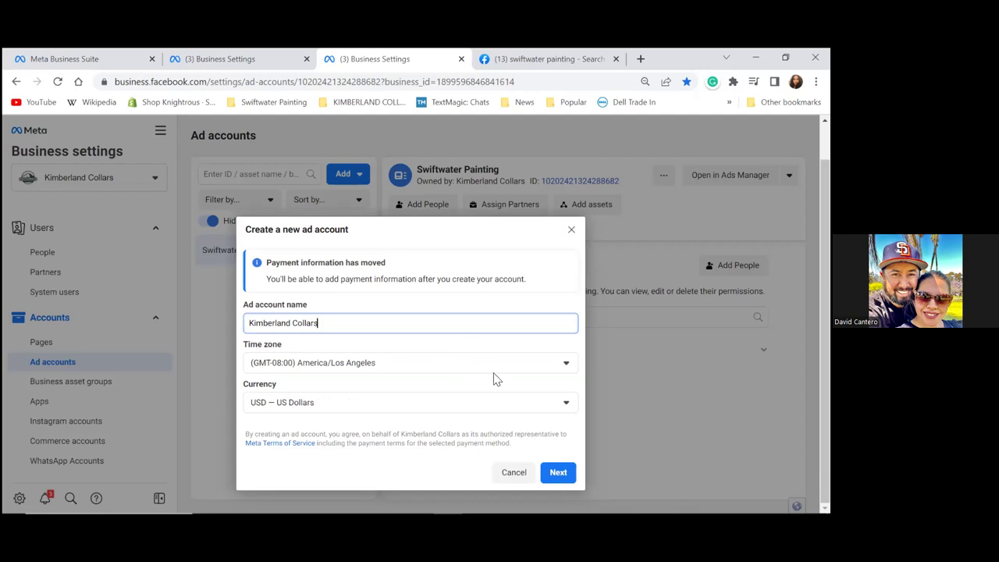
key("Return")
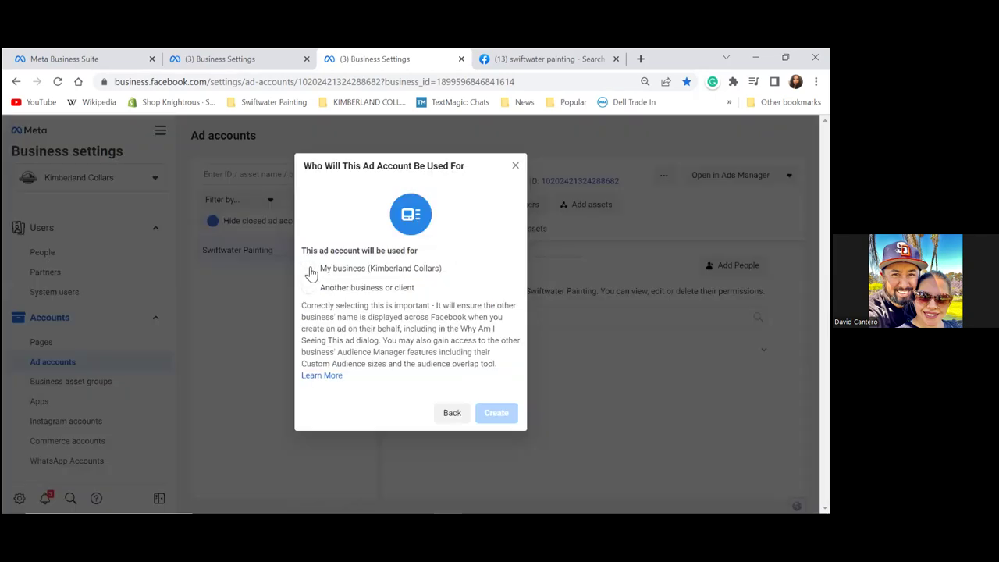
left_click(309, 269)
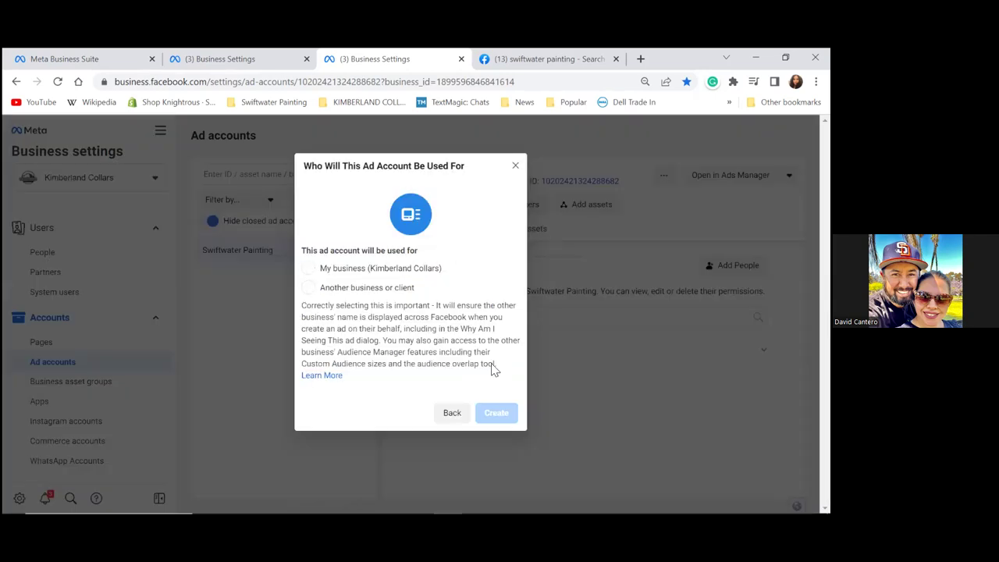
left_click(496, 414)
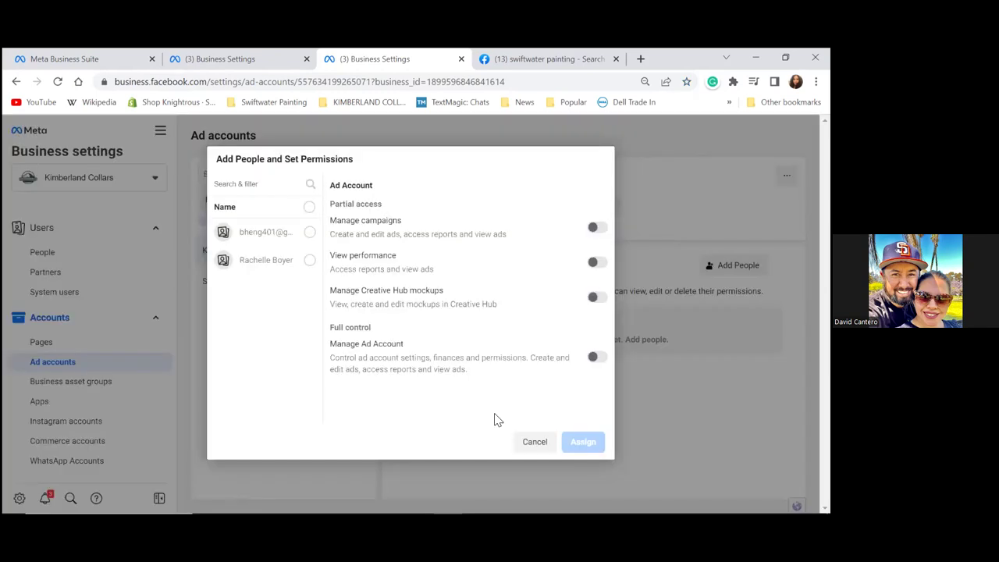
Step: Assign the business admin Manage Ad Account full control of the new ad account and proceed to adding its payment info
left_click(310, 260)
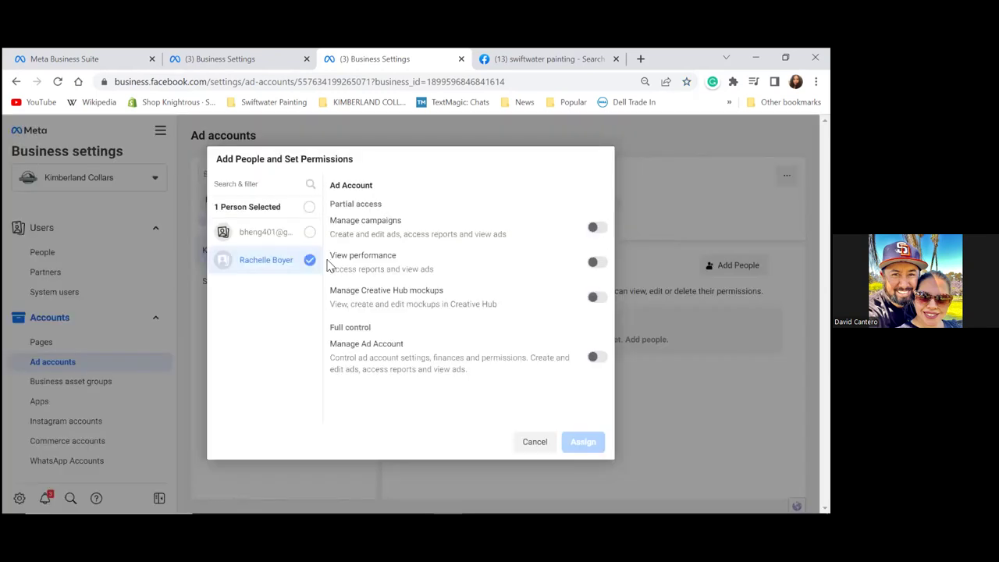
left_click(598, 263)
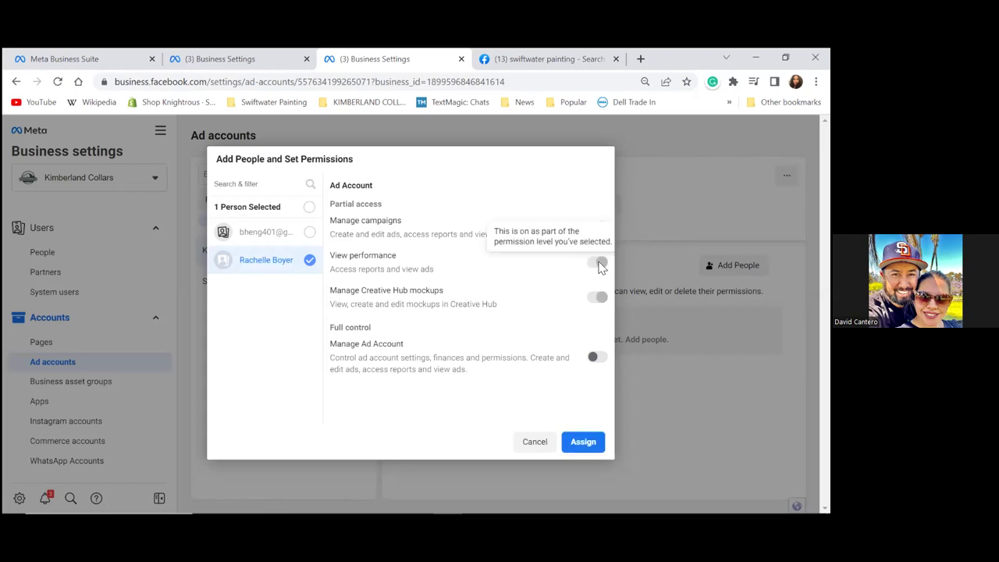
left_click(598, 361)
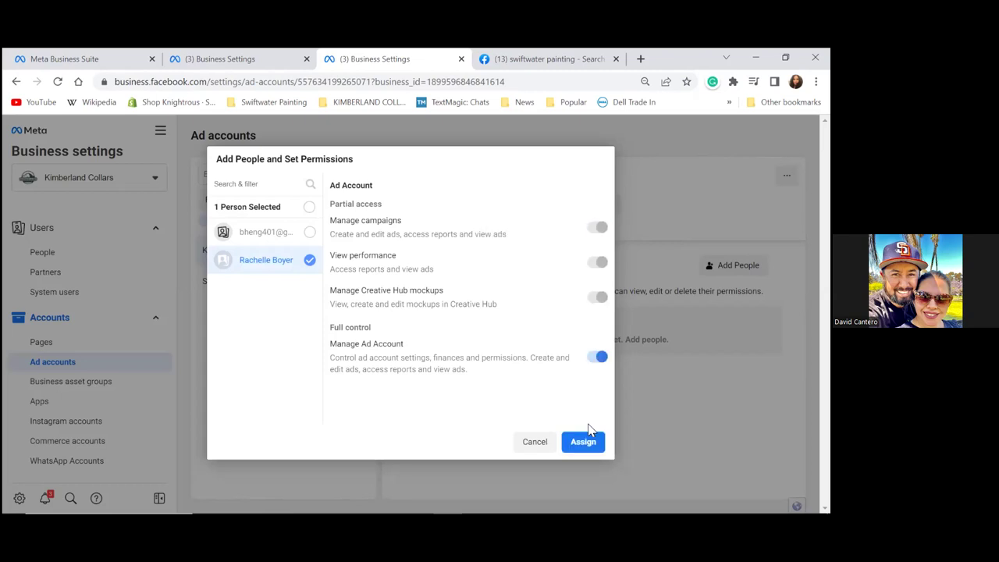
left_click(587, 435)
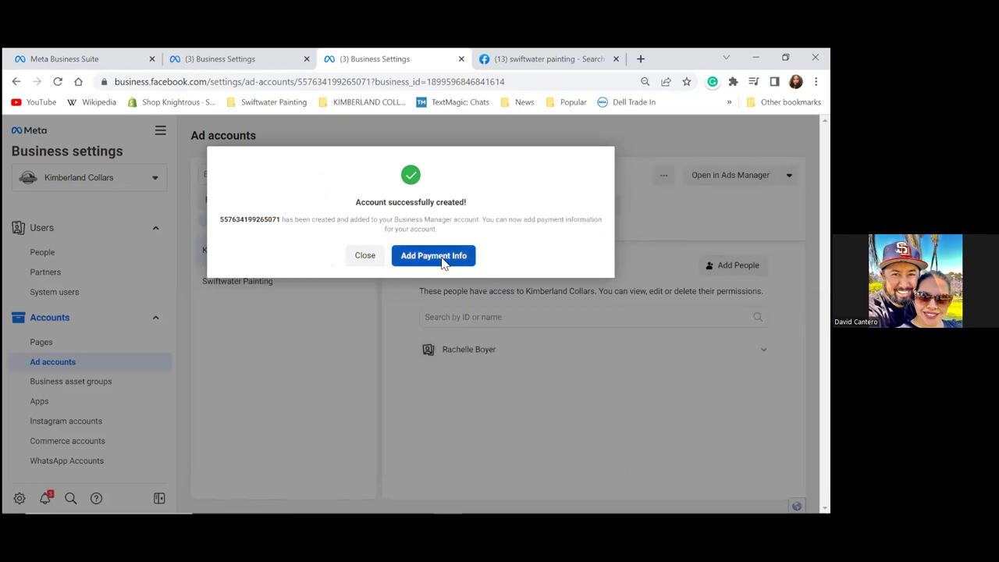
left_click(443, 260)
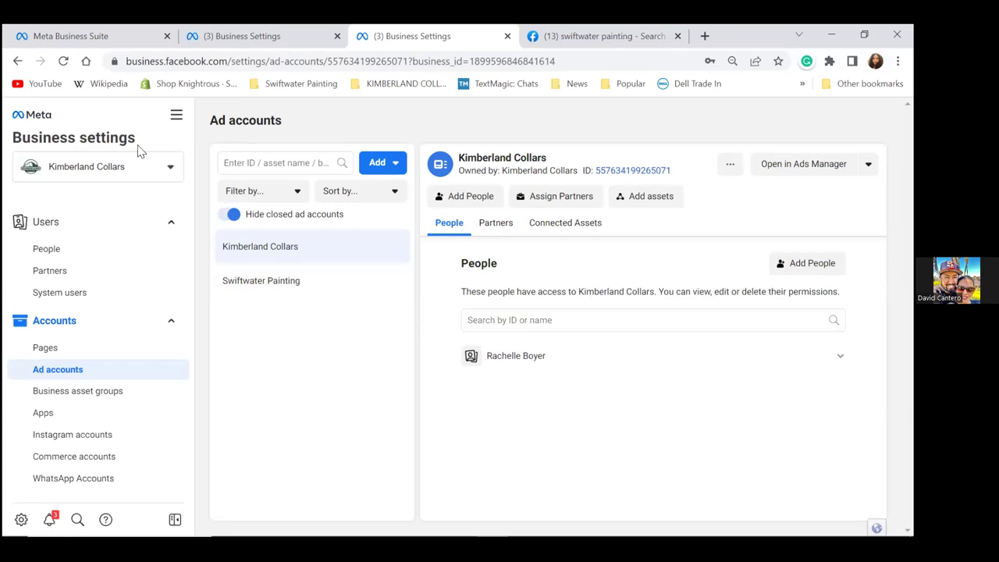
Step: Reload the ad accounts page and examine the business account list and the bookmarks in the Swiftwater Painting and Kimberland Collars folders
left_click(63, 61)
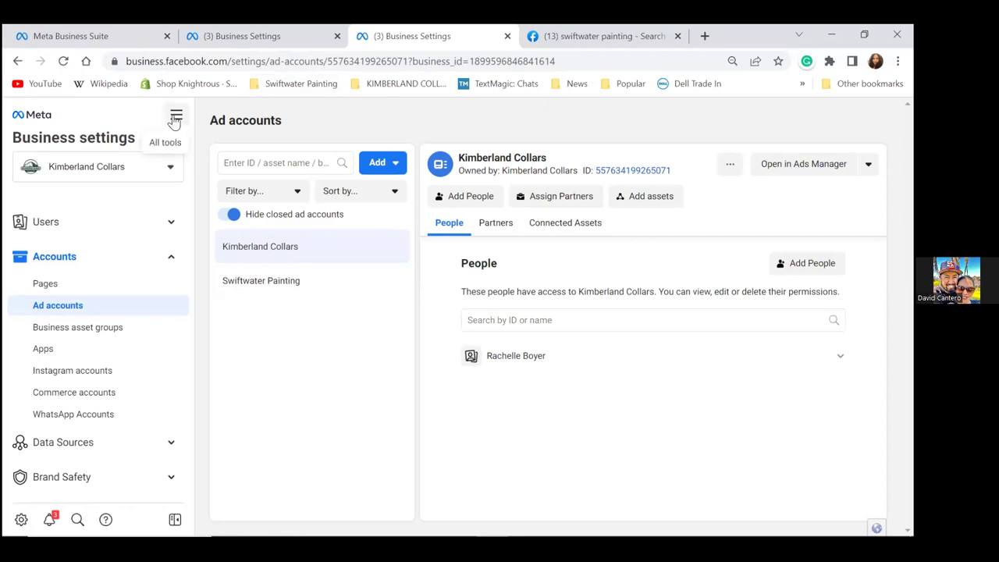
left_click(166, 171)
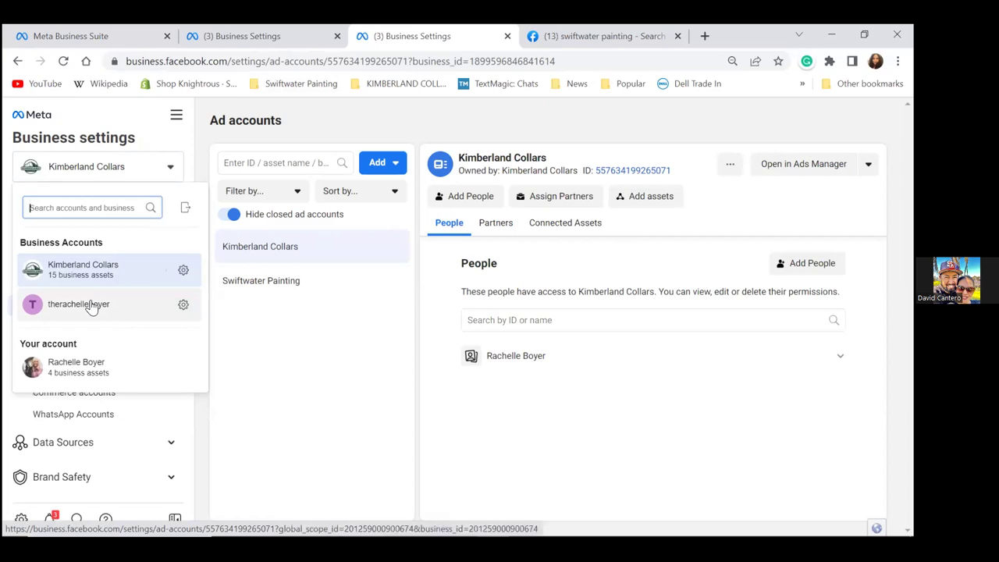
left_click(284, 86)
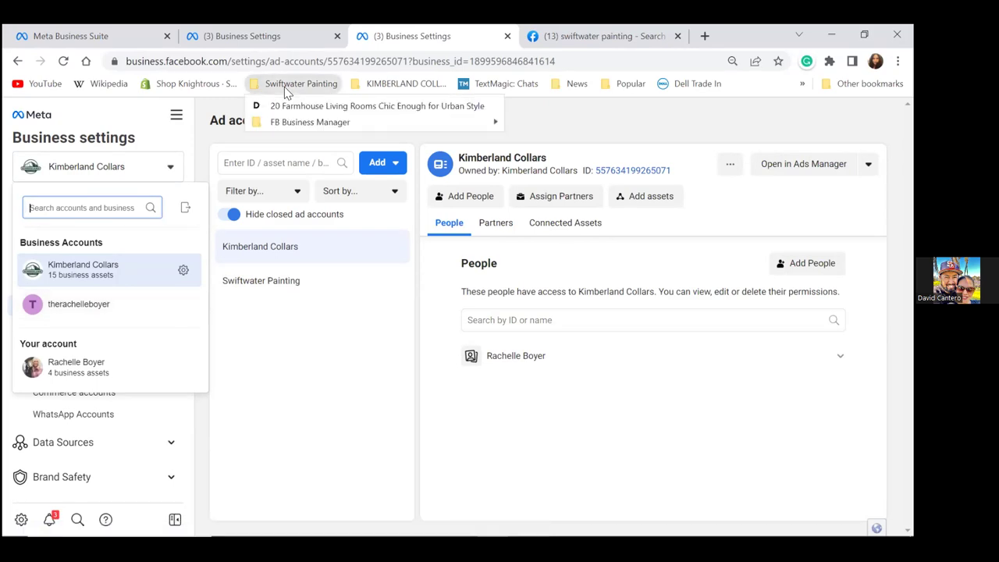
mouse_move(295, 128)
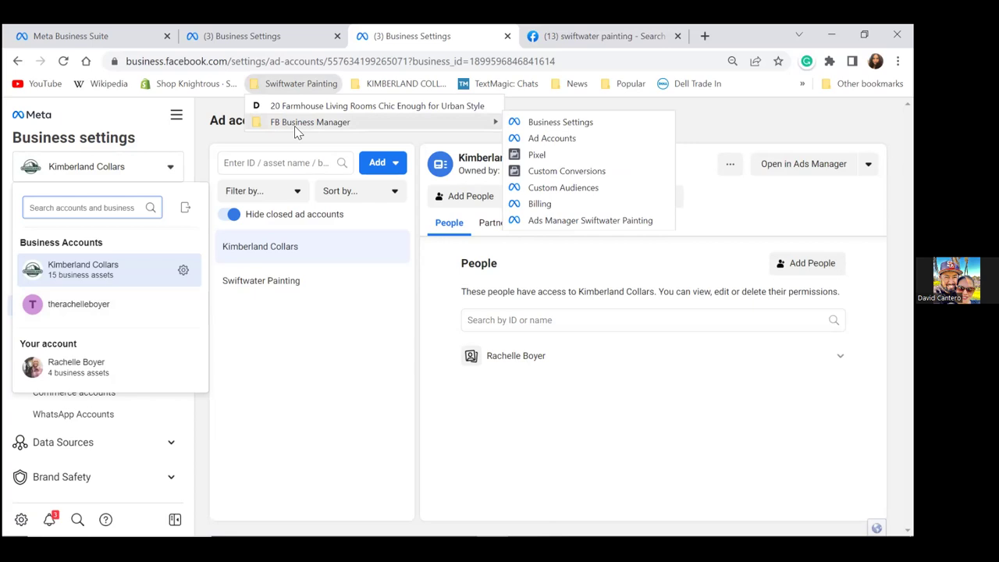
left_click(359, 86)
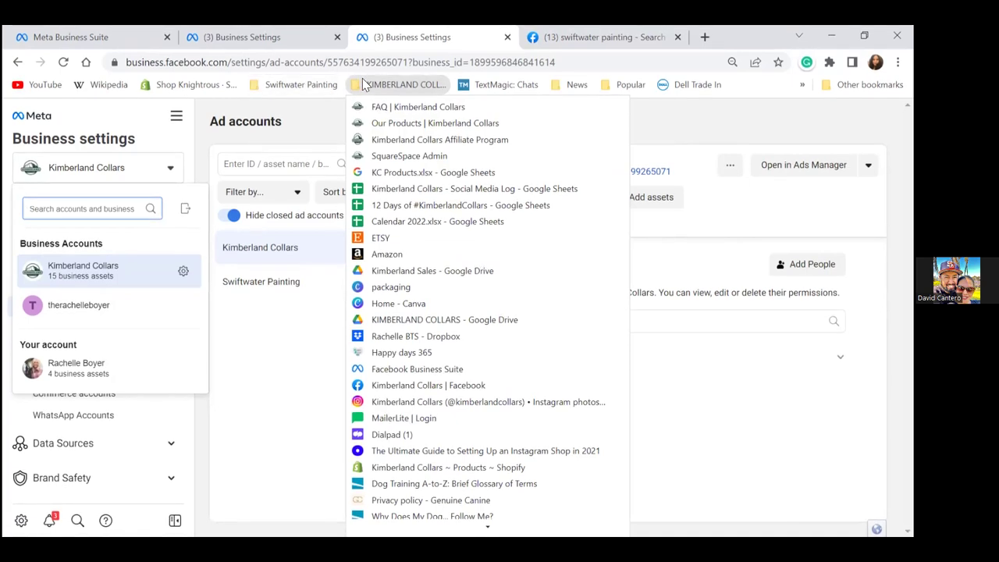
mouse_move(312, 84)
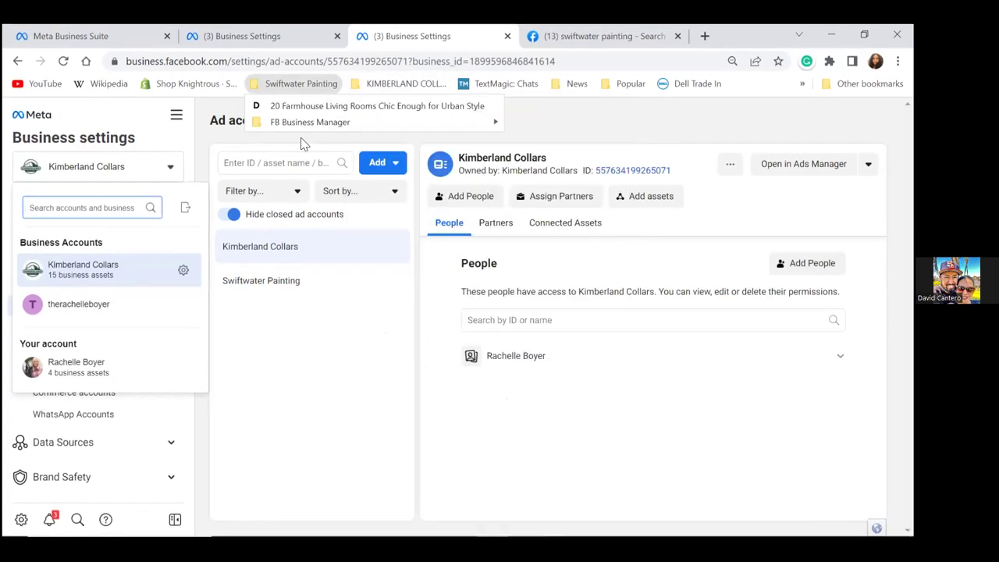
left_click(304, 144)
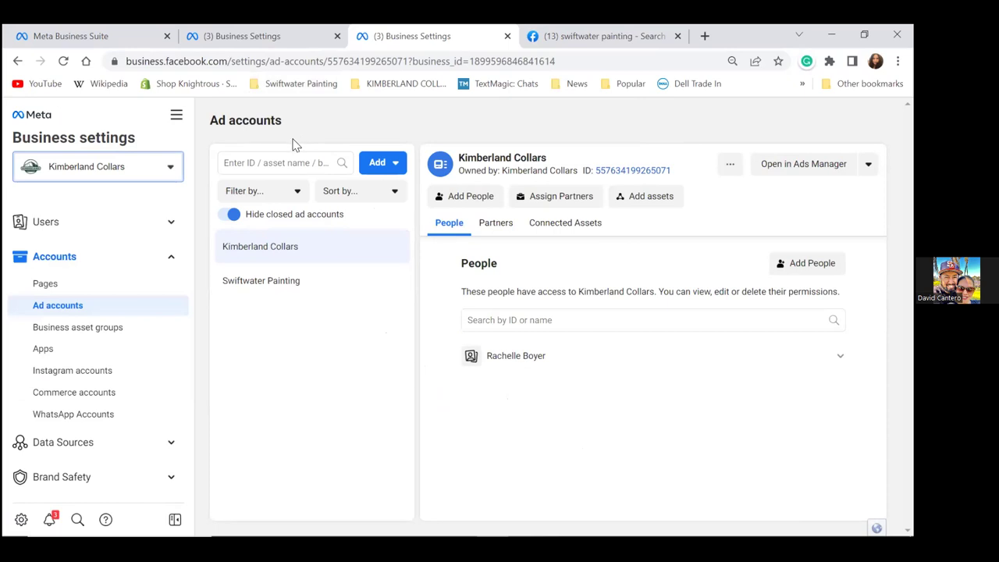
left_click(144, 172)
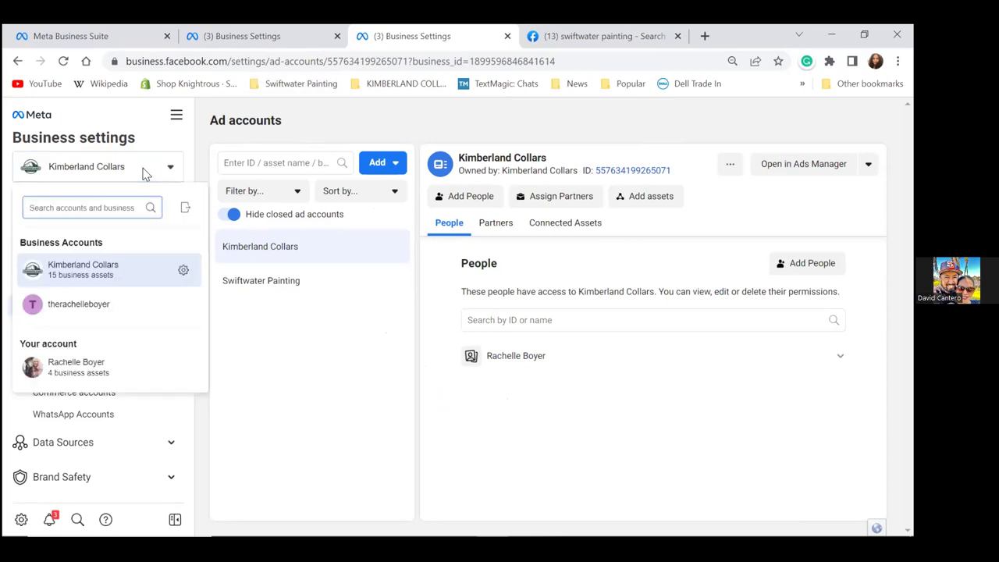
Step: Open Ads Manager for the Kimberland Collars ad account and check the list of available ad accounts
left_click(176, 117)
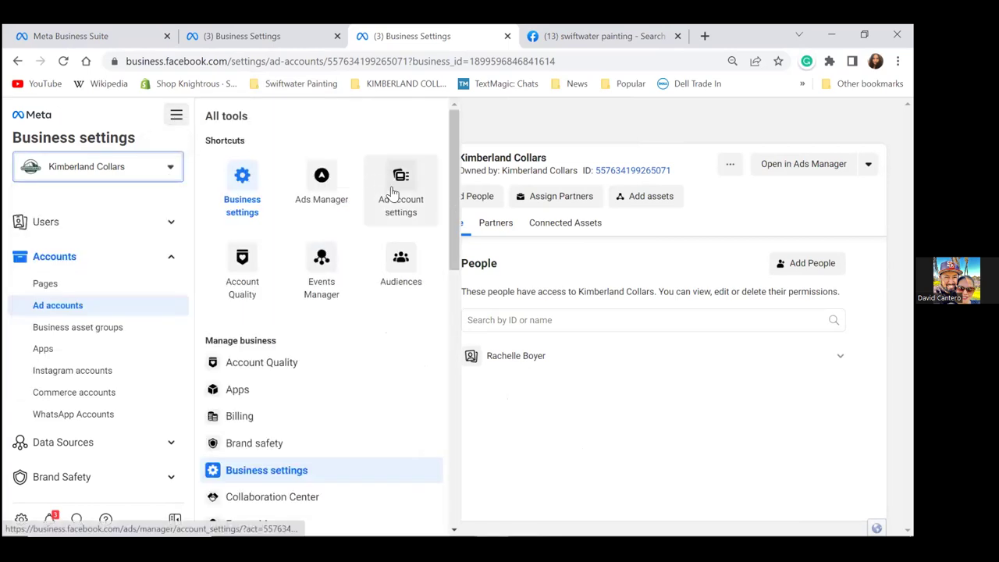
left_click(323, 190)
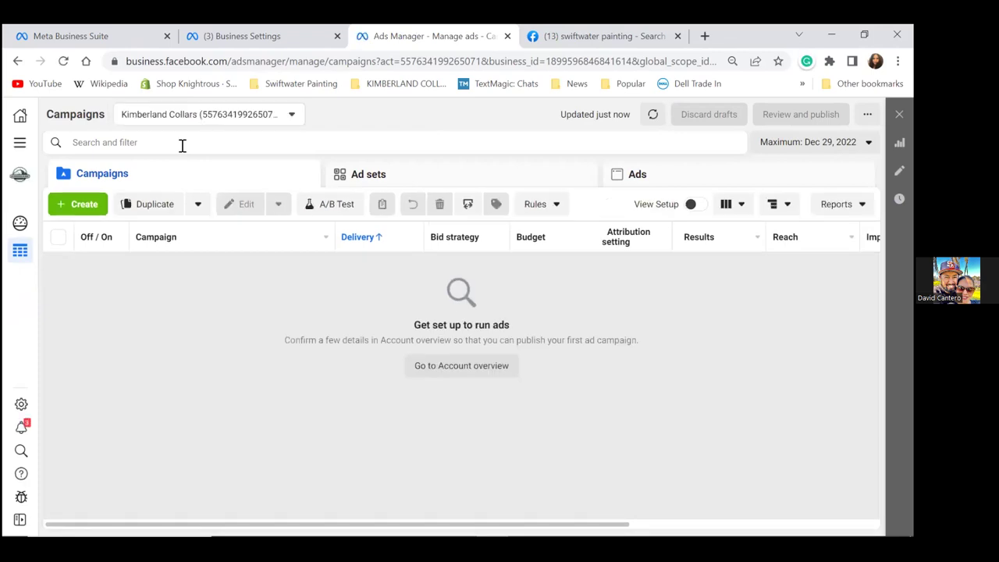
left_click(288, 116)
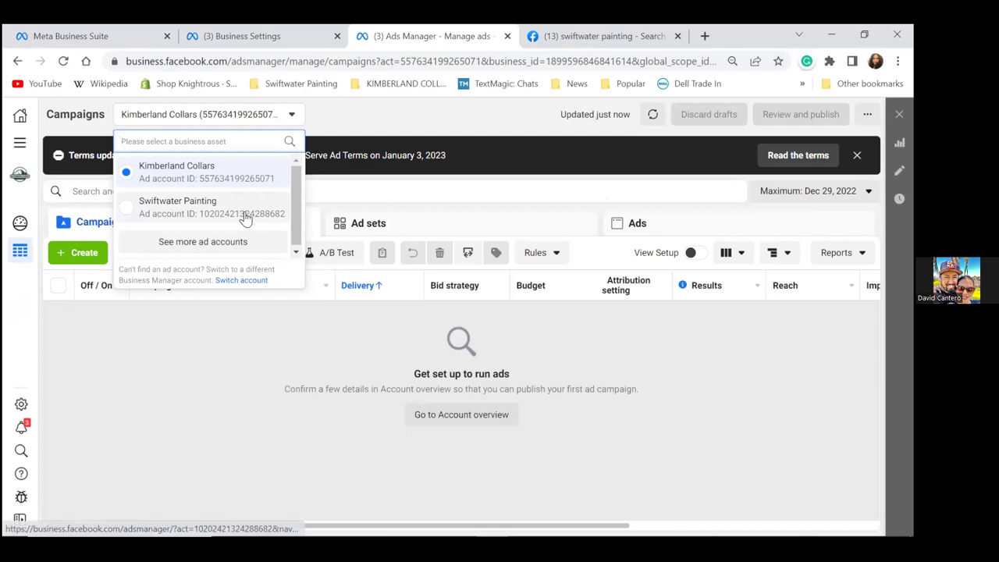
left_click(223, 352)
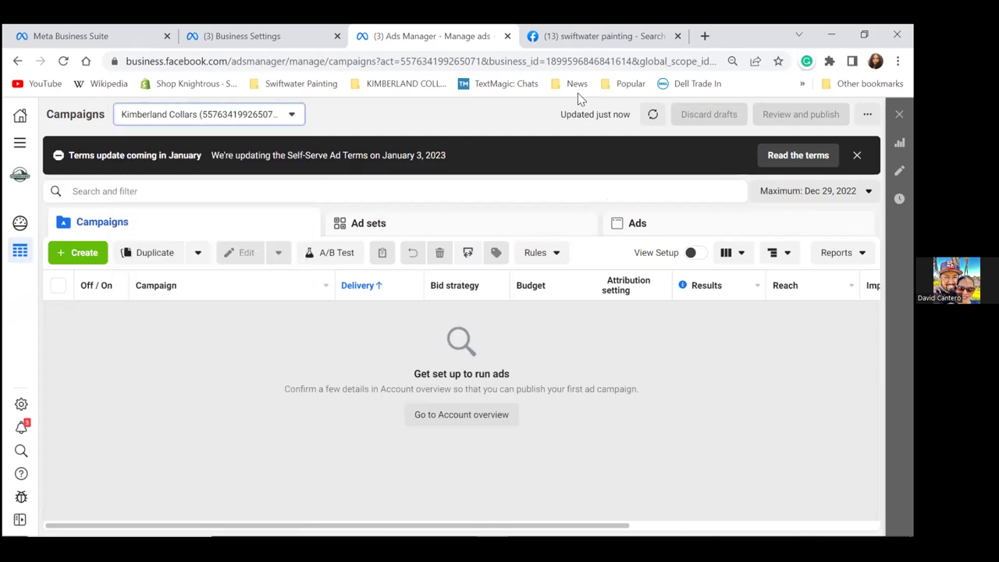
Step: Bookmark the campaigns page as "Ads Manager Kimberland Collars" in the FB Business Manager folder and check the folder's contents
left_click(778, 62)
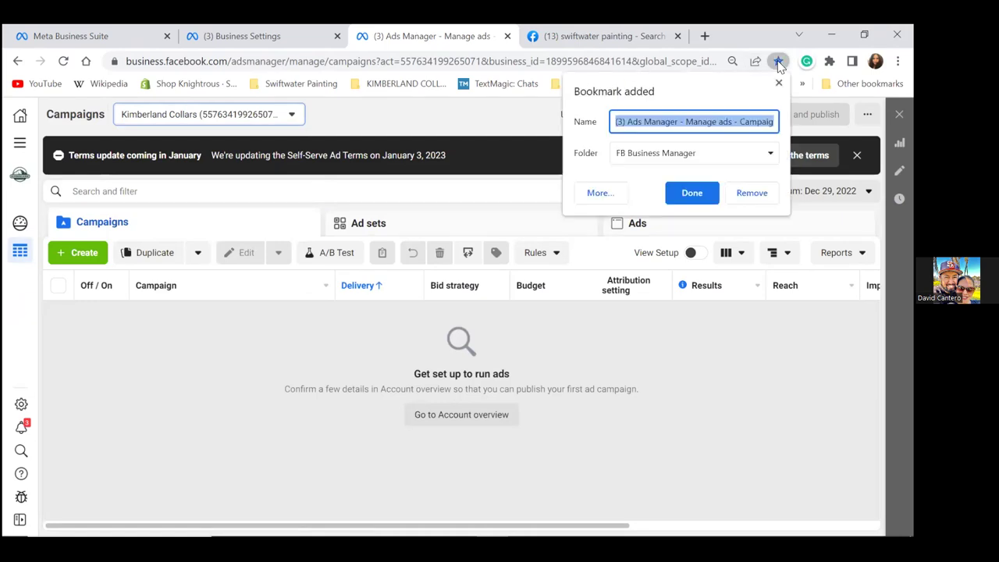
left_click(630, 123)
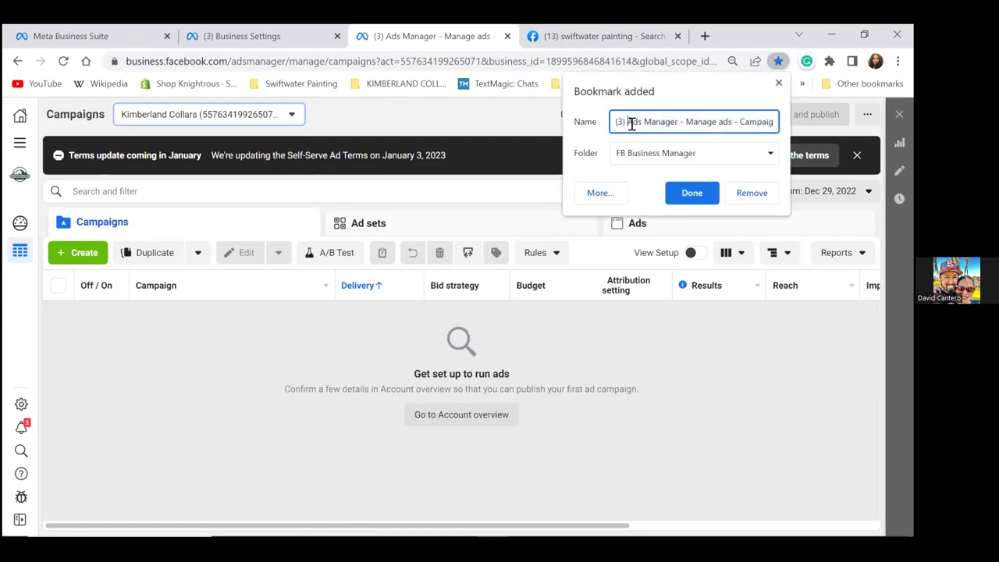
key("shift+Home")
key("BackSpace")
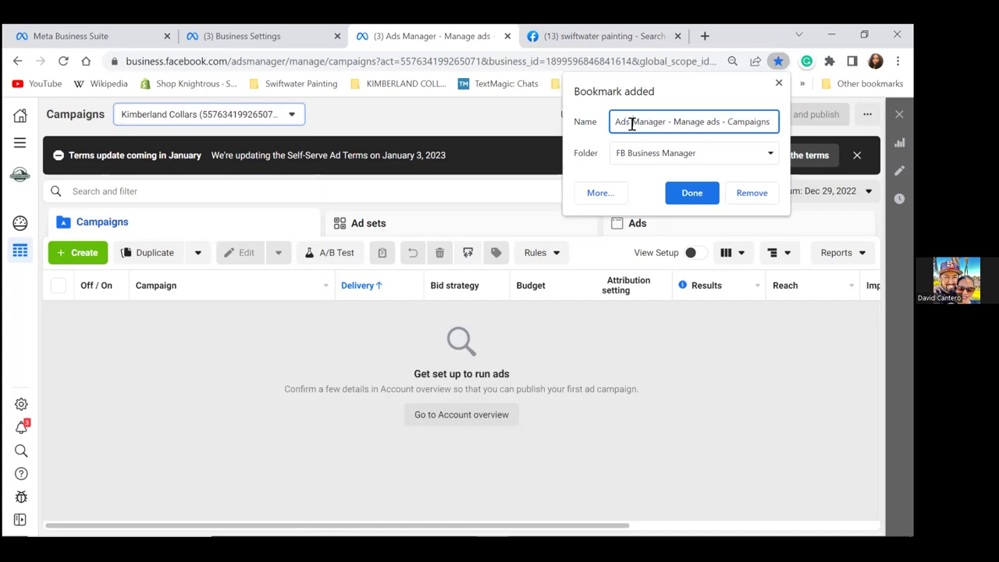
key("ctrl+shift+Right")
key("ctrl+shift+Right")
key("ctrl+shift+Right")
key("BackSpace")
key("BackSpace")
key("BackSpace")
type("Kimberland Collars")
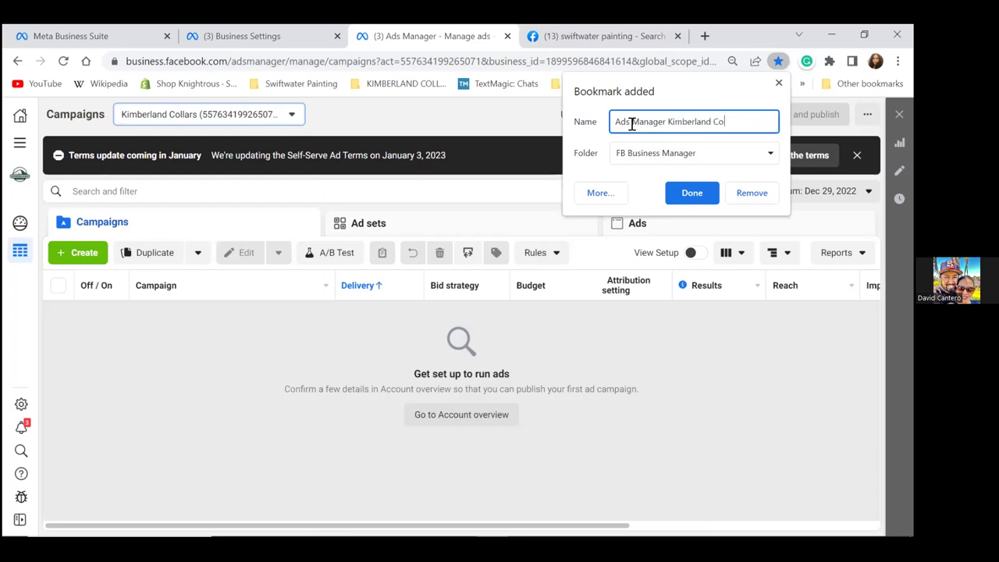
left_click(693, 197)
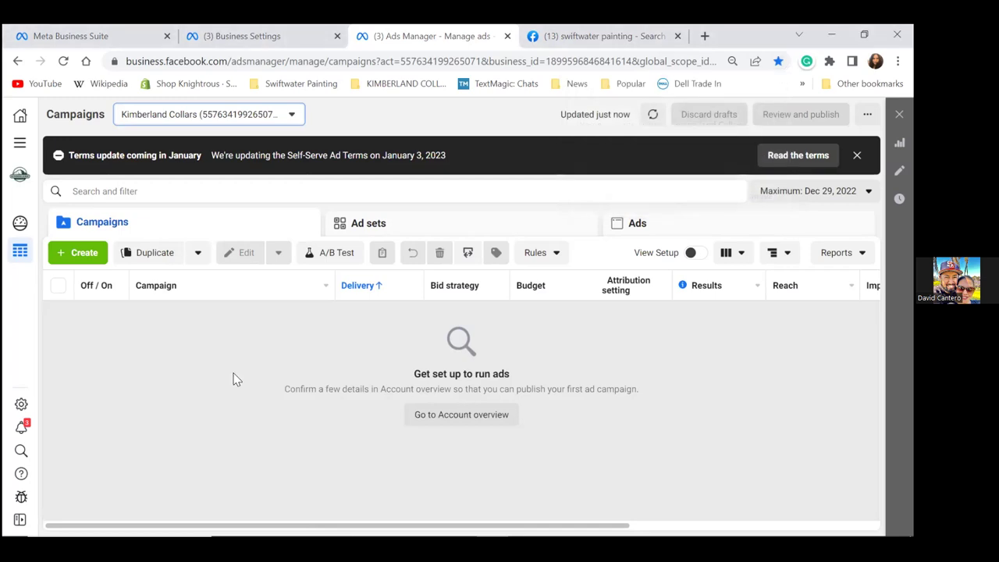
left_click(303, 84)
mouse_move(299, 124)
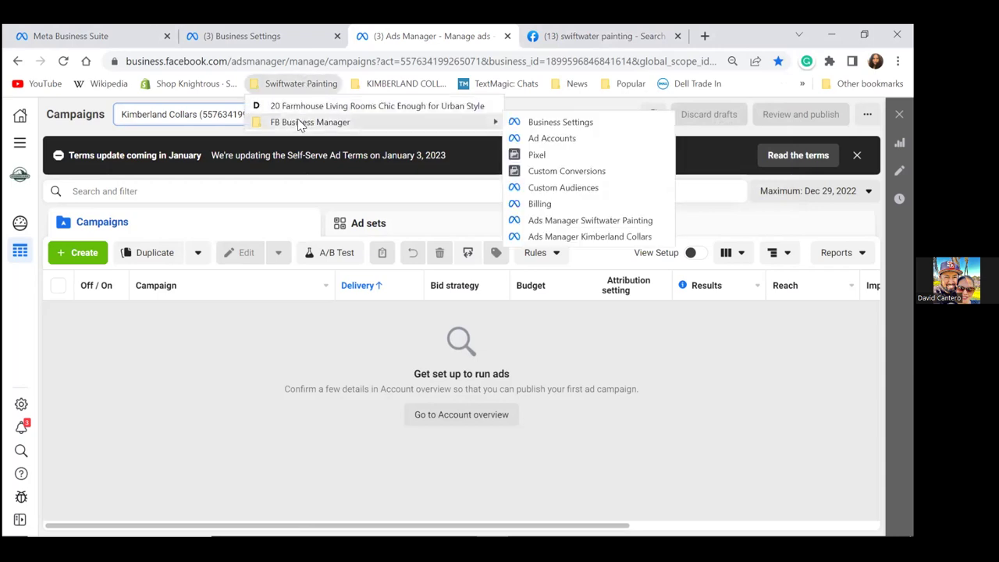